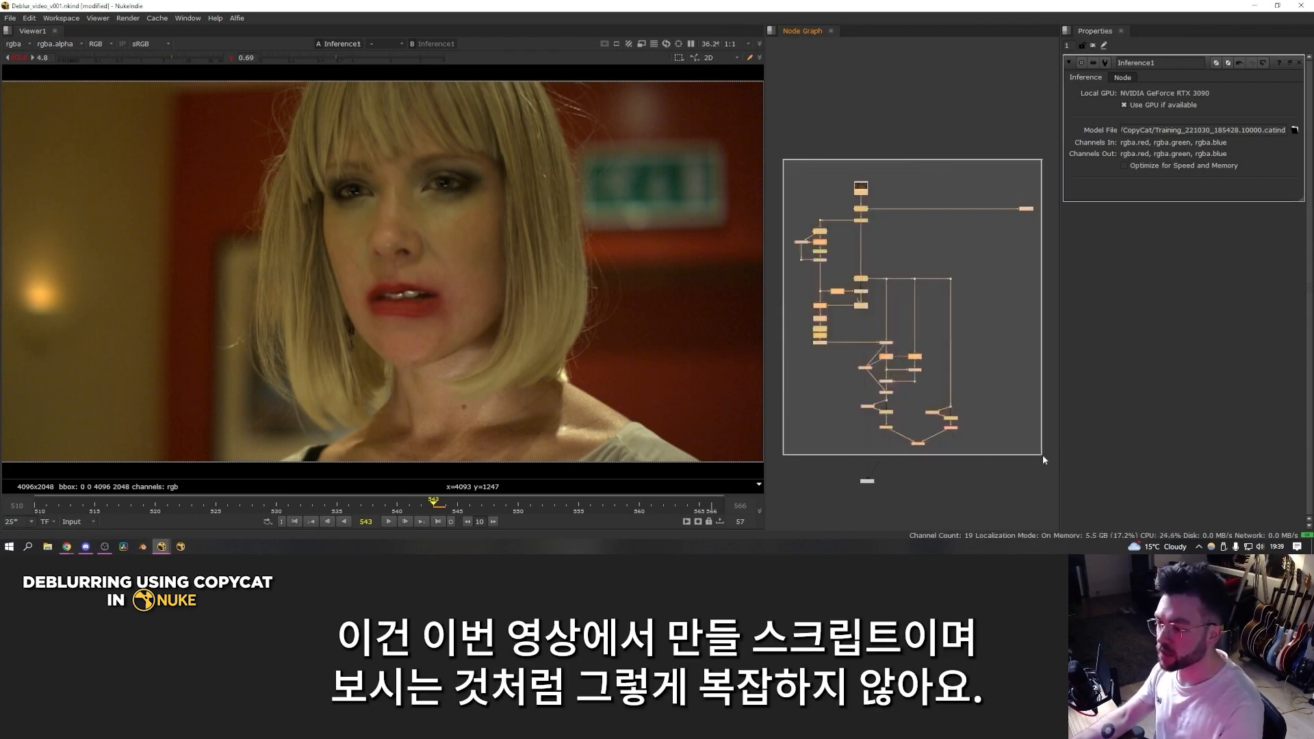
Step: Review the source footage by playing it and scrubbing back to frame 539 to inspect the out-of-focus face
drag(1048, 462, 1048, 462)
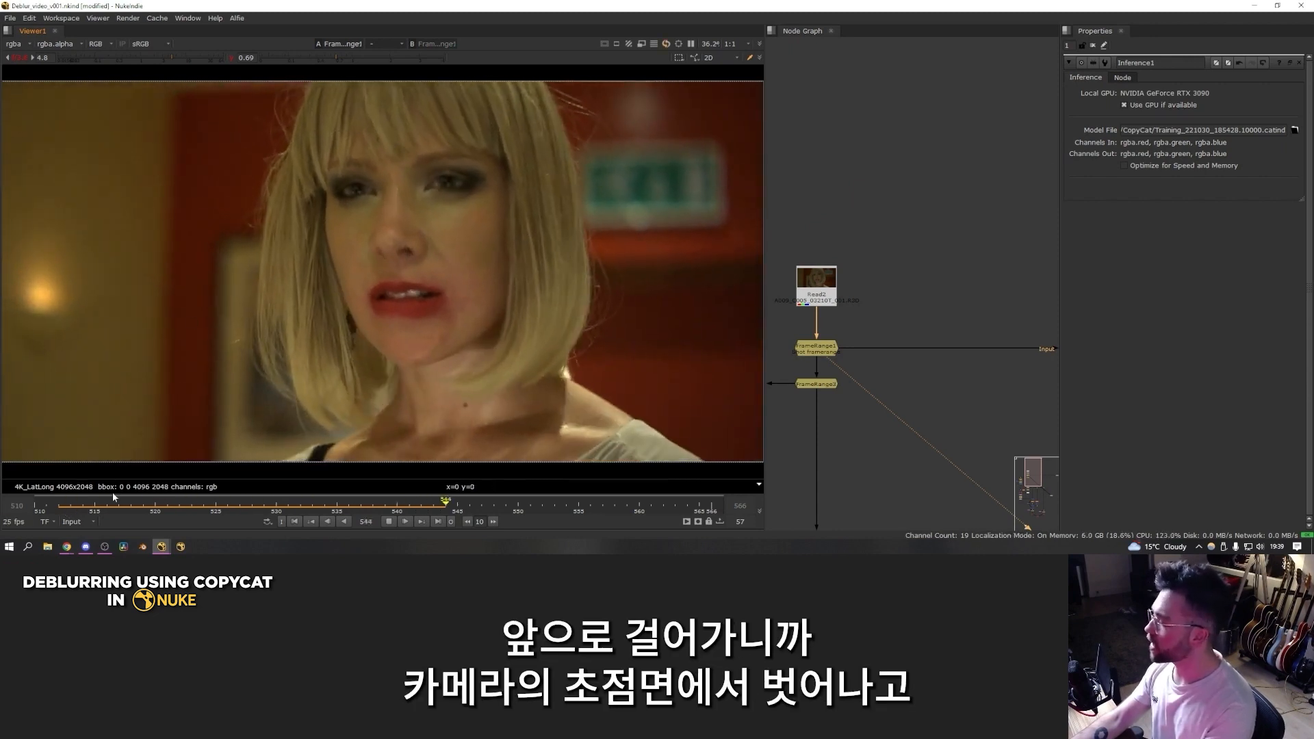
click(388, 521)
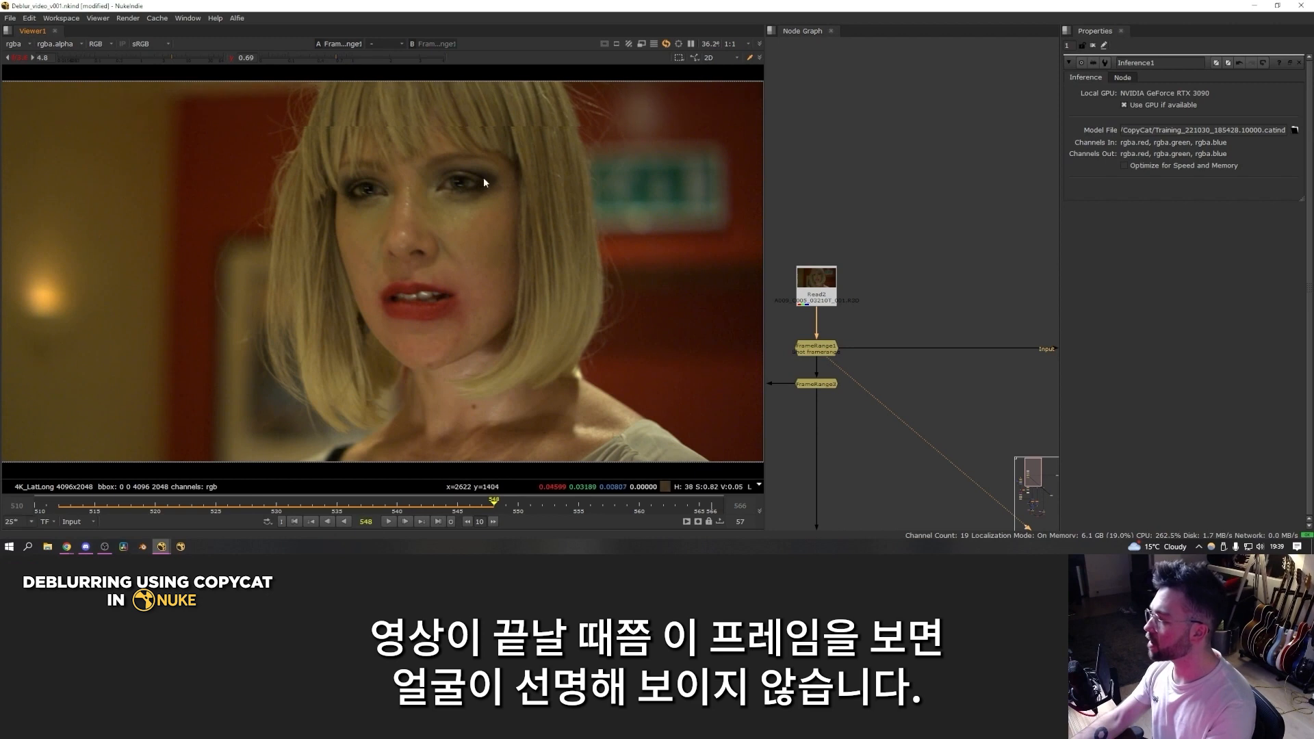
click(361, 502)
drag(360, 502, 384, 502)
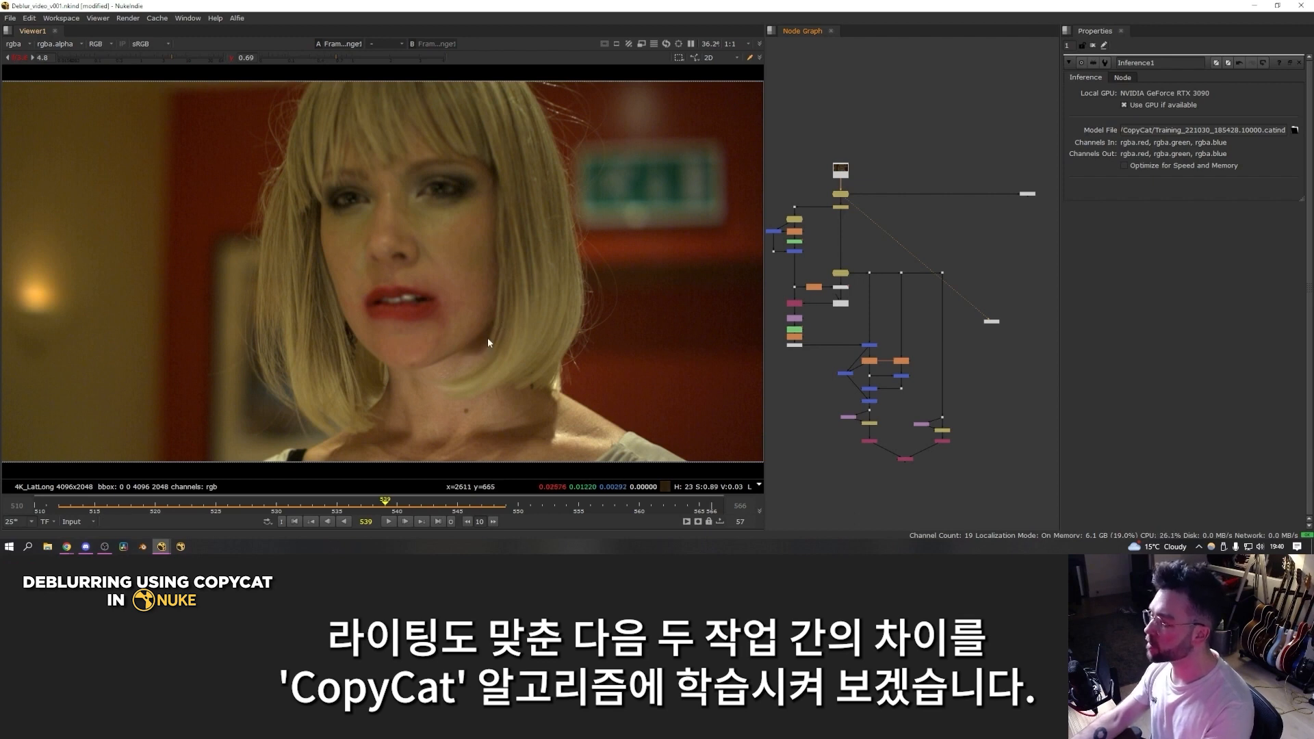
Step: View the Inference node's output at frame 539 and toggle the node off and on to compare facial detail
key(1)
key(f)
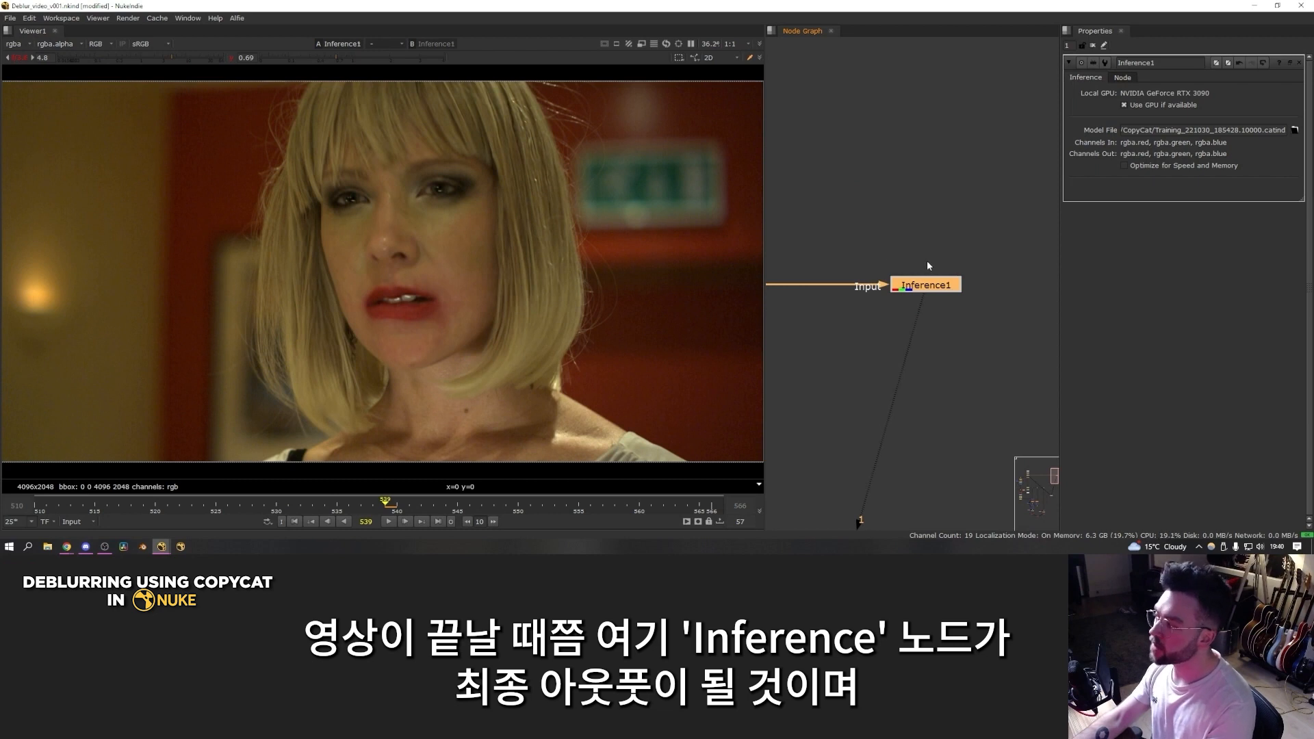
key(d)
key(d)
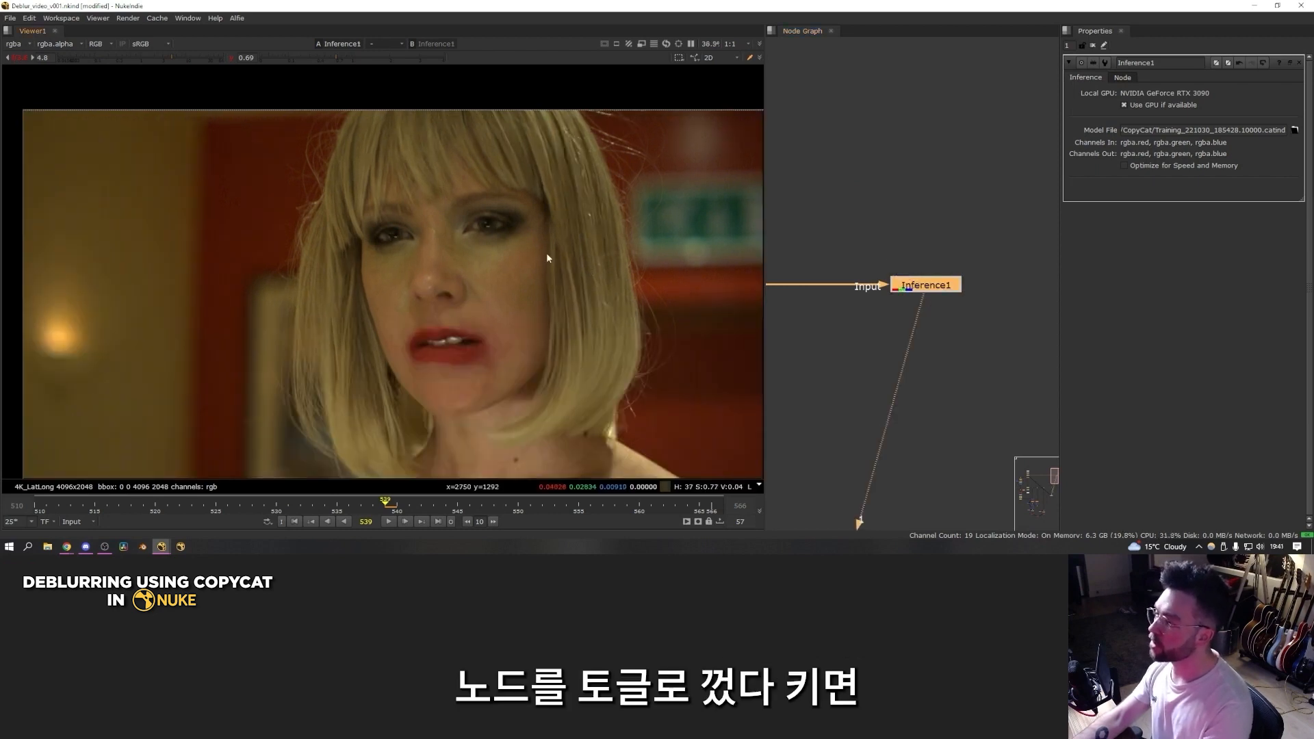
scroll(547, 226, up, 5)
scroll(379, 204, down, 4)
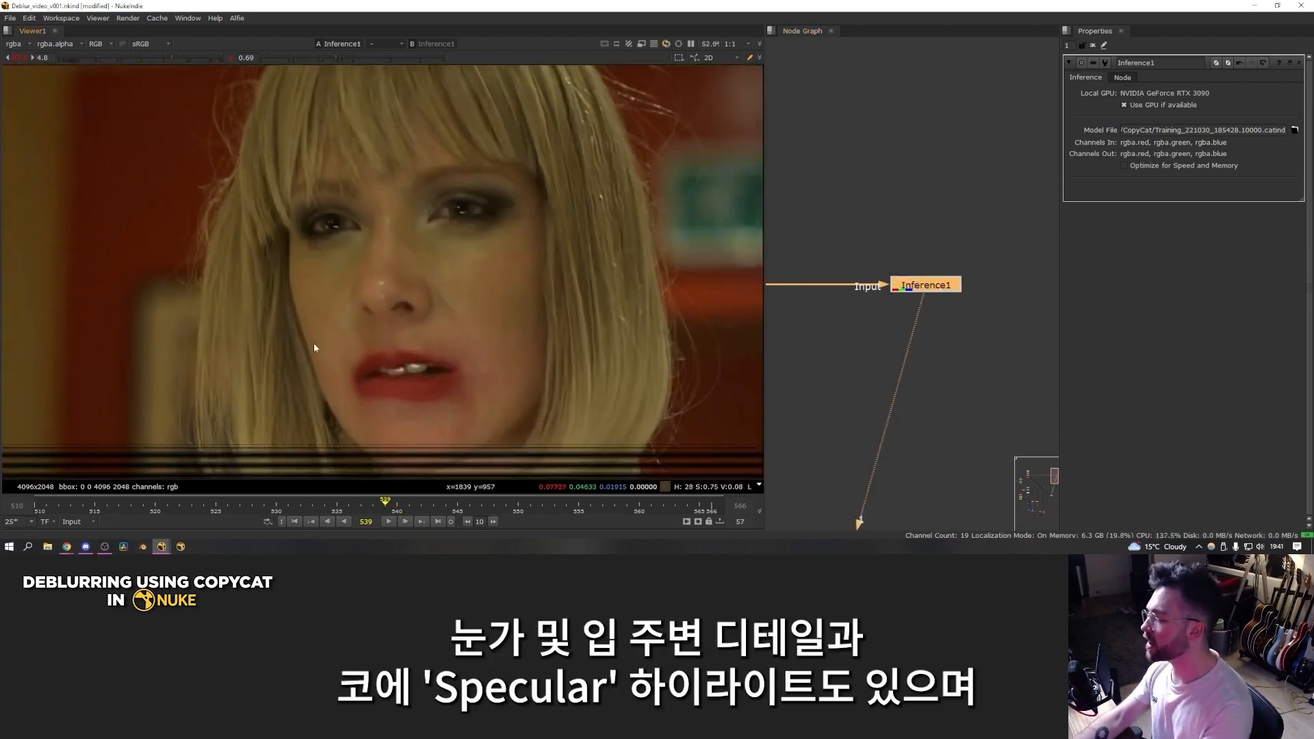
key(d)
key(d)
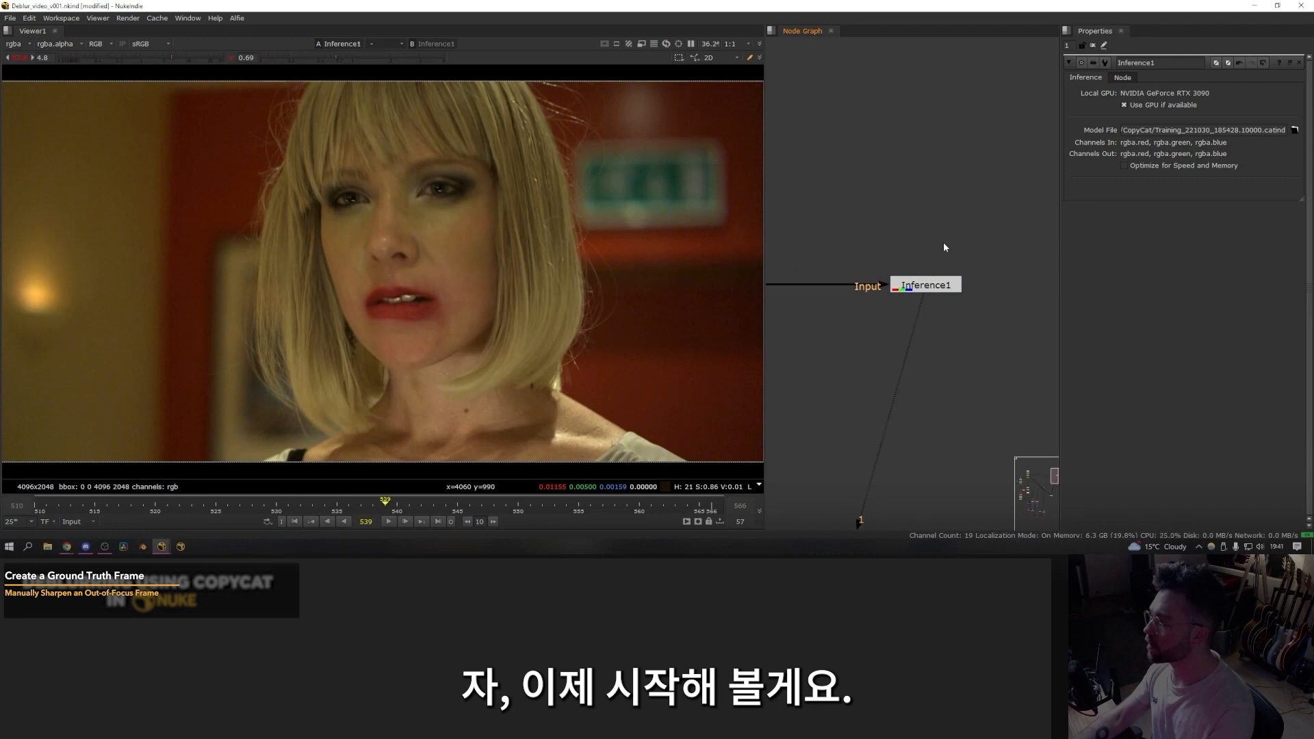
Step: Paste a copy of the footage Read node into an empty area of the node graph and view it
scroll(943, 241, down, 5)
key(ctrl+v)
scroll(950, 258, up, 4)
drag(940, 259, 953, 255)
key(1)
click(954, 255)
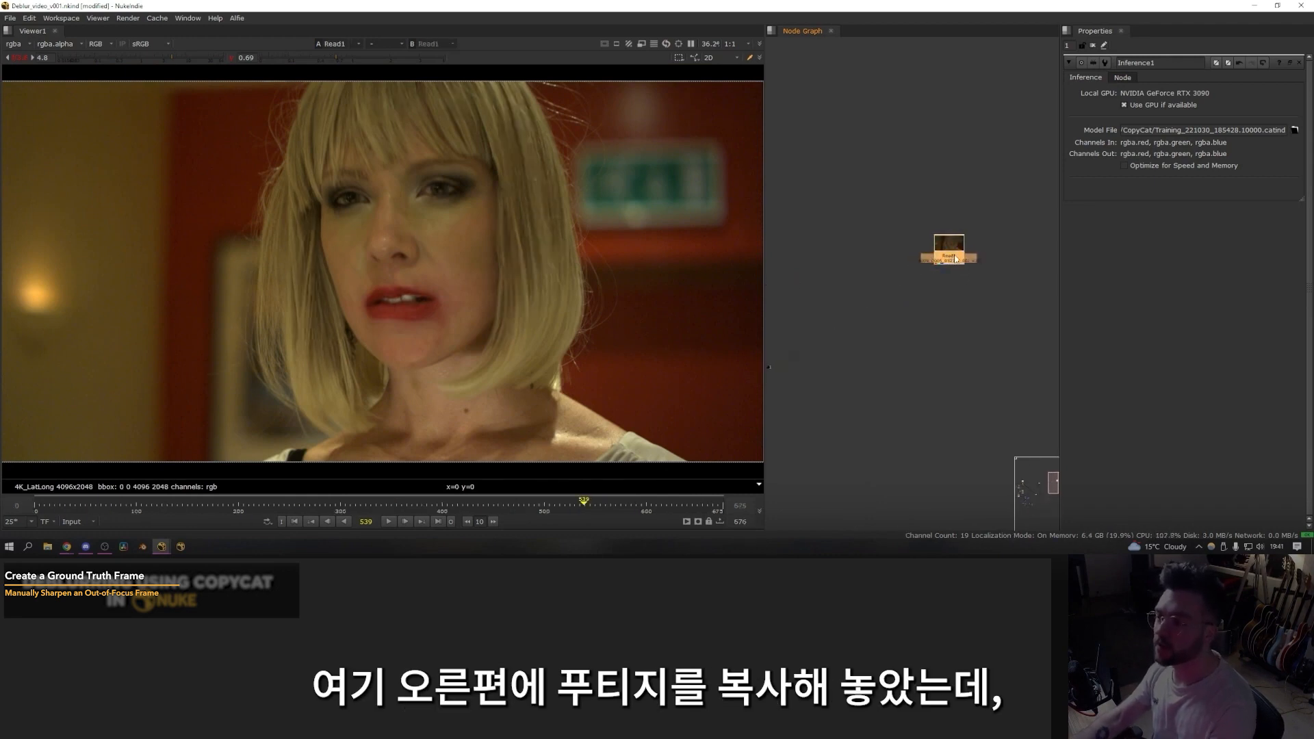
Step: Copy the existing FrameRange node under the duplicated footage, limiting it to frames 510 to 566
scroll(895, 277, up, 4)
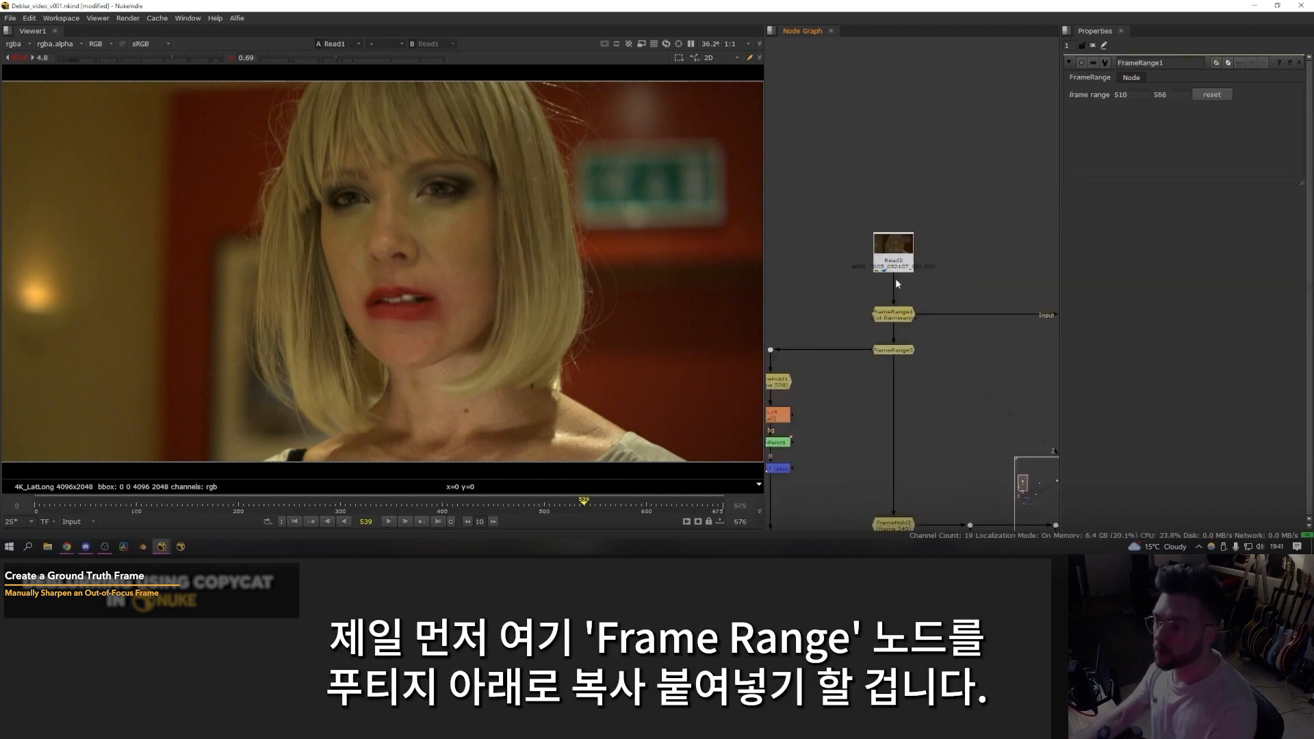
click(920, 307)
scroll(894, 273, down, 6)
middle_drag(902, 275, 588, 280)
scroll(982, 257, up, 4)
double_click(952, 271)
key(ctrl+v)
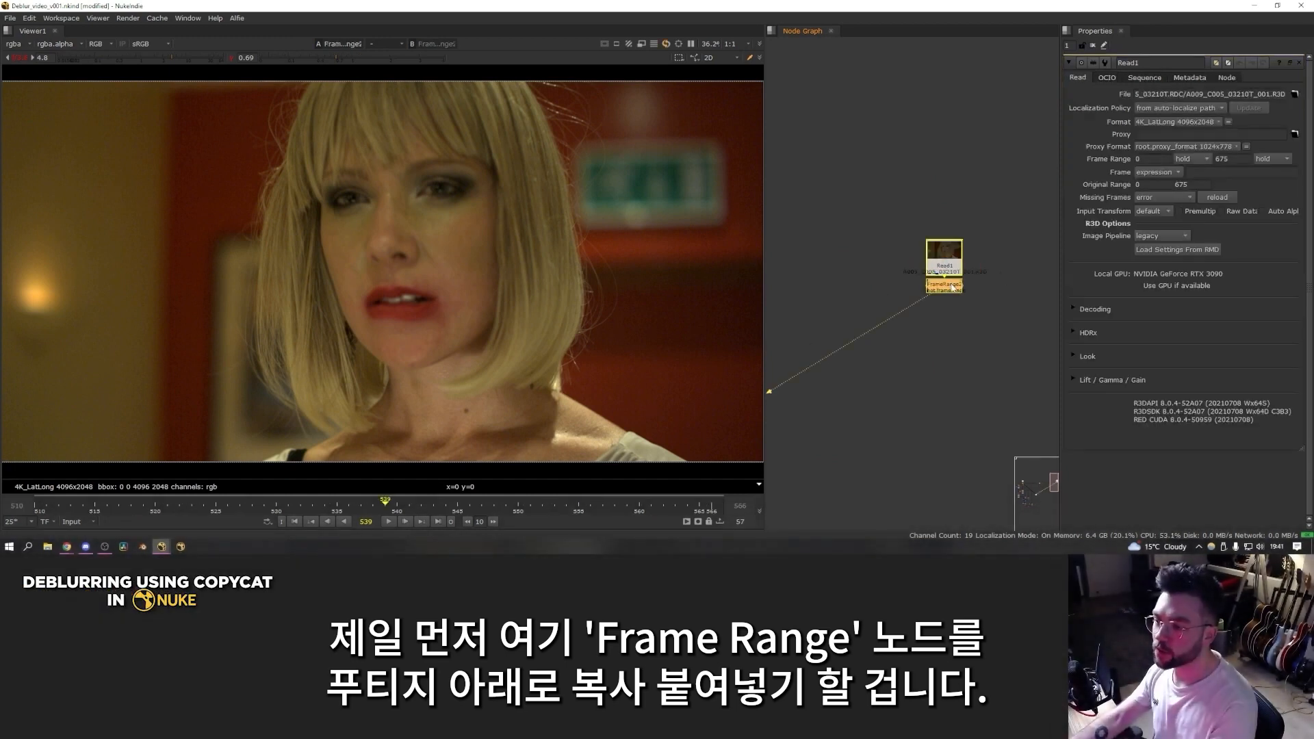
drag(952, 287, 951, 299)
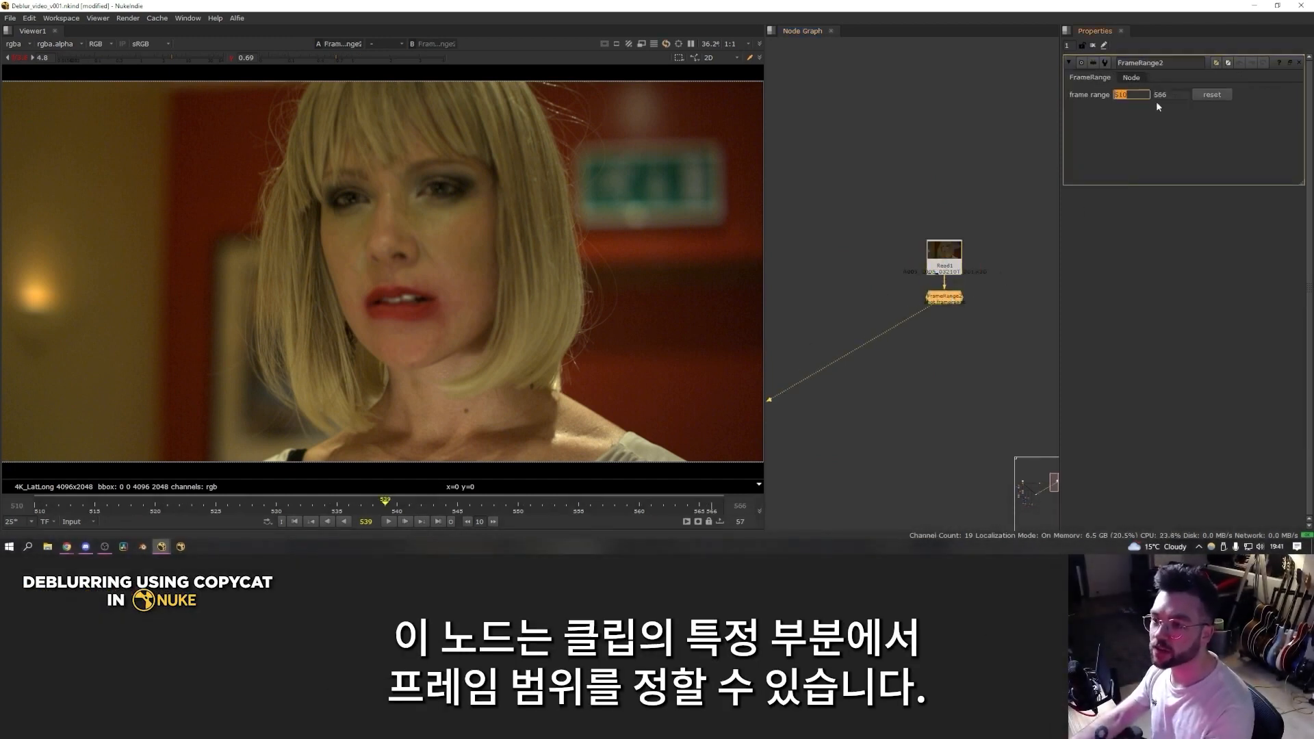
click(1007, 250)
drag(1132, 96, 1073, 102)
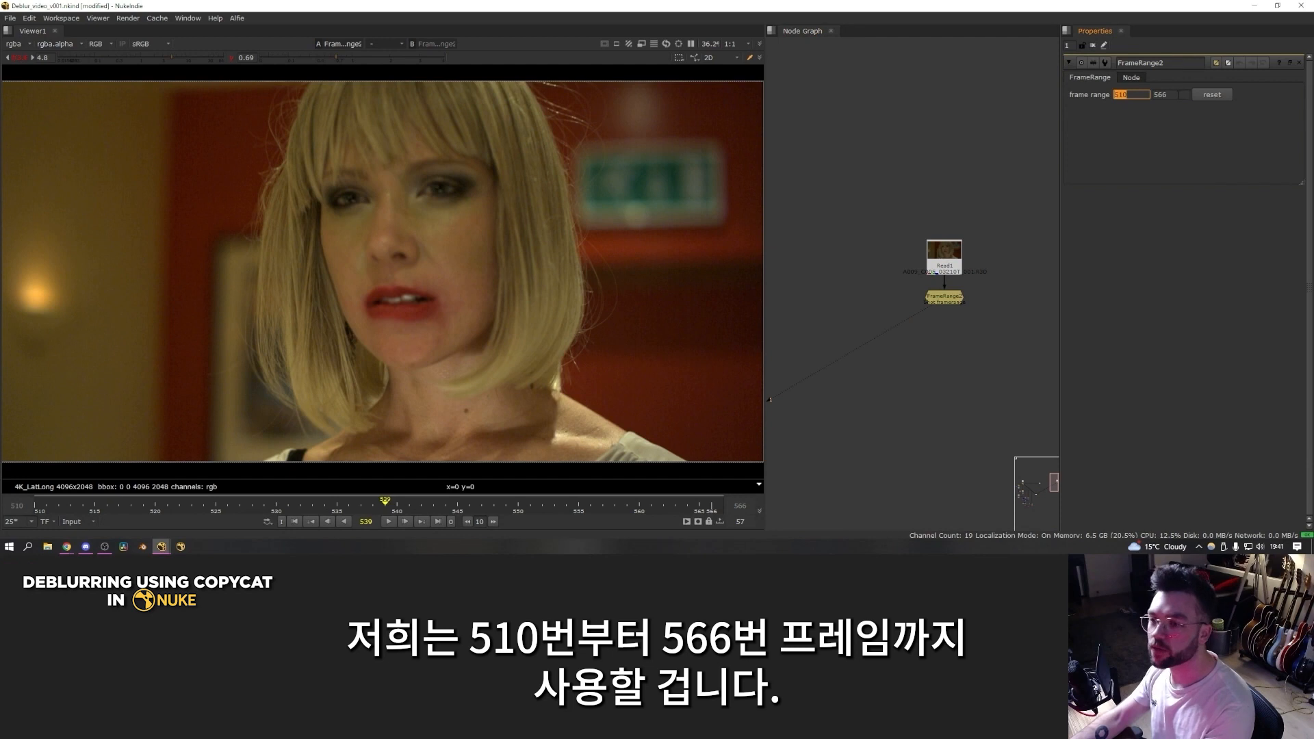
drag(1178, 95, 1135, 98)
Step: Add a FrameHold node set to sharp frame 523 of the duplicated footage
click(105, 509)
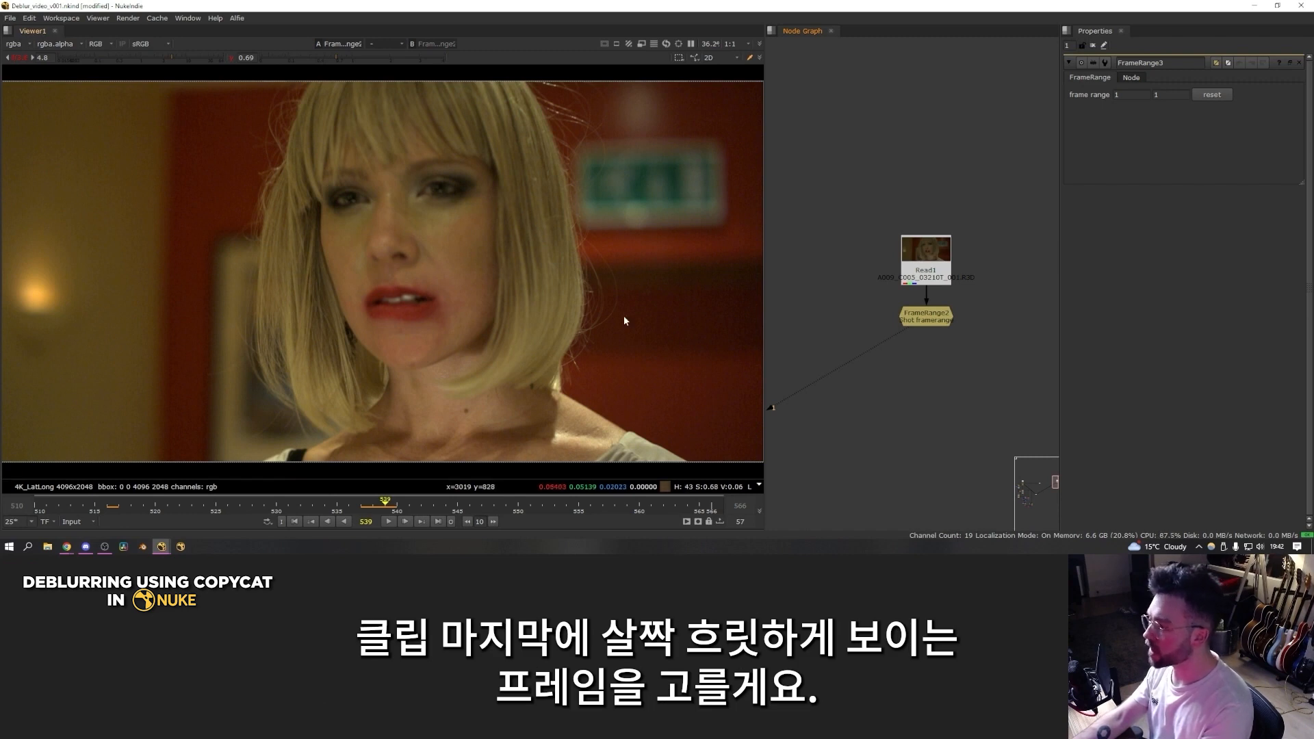
click(192, 506)
key(Tab)
text(framehold)
key(Return)
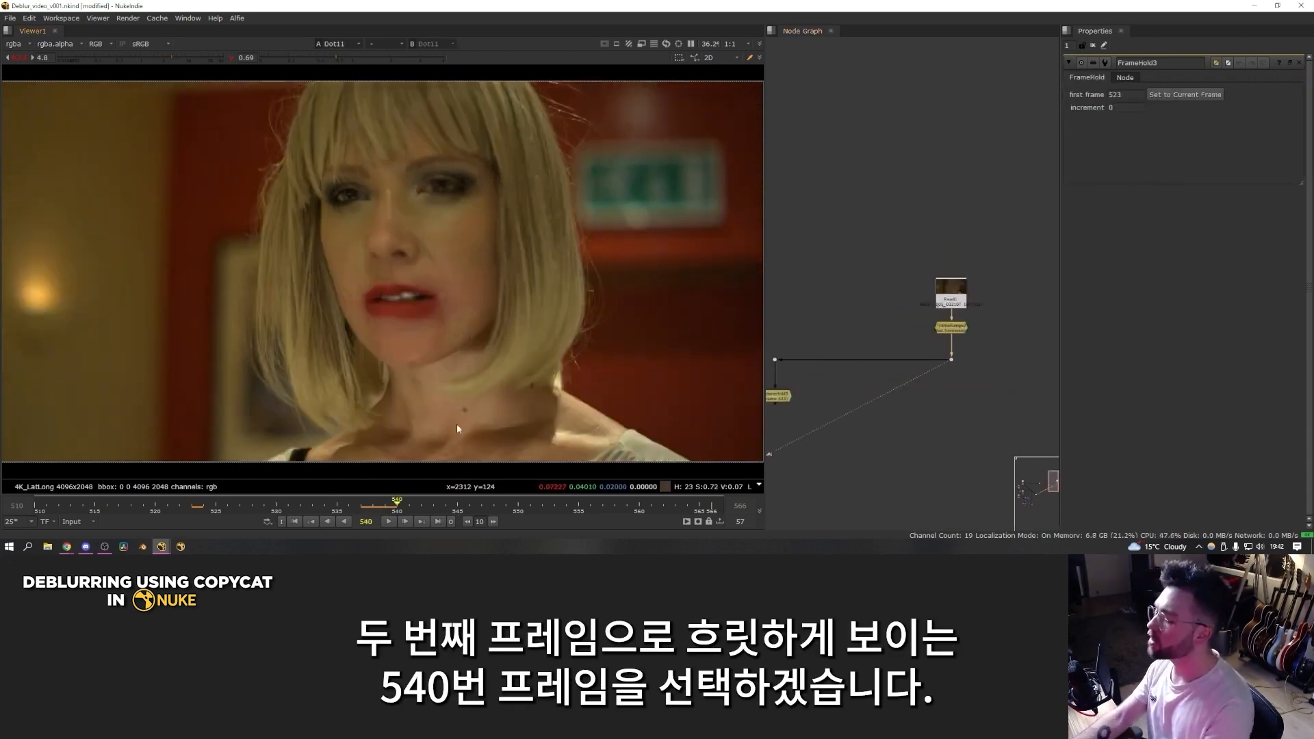
Step: Add a second FrameHold node below the FrameRange, set to blurry frame 540
click(941, 403)
key(Tab)
text(frame)
key(Return)
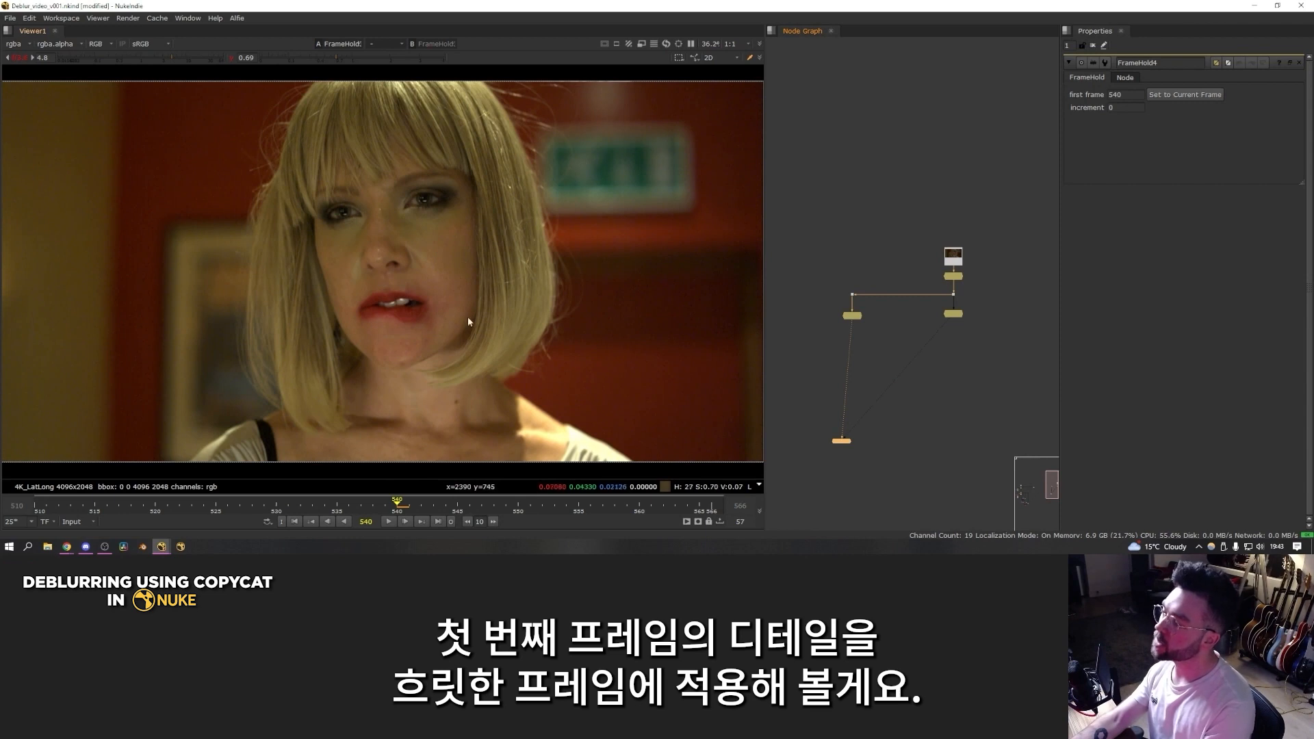
Step: Compare the held sharp frame with the held blurry frame by alternating between them in the viewer
key(2)
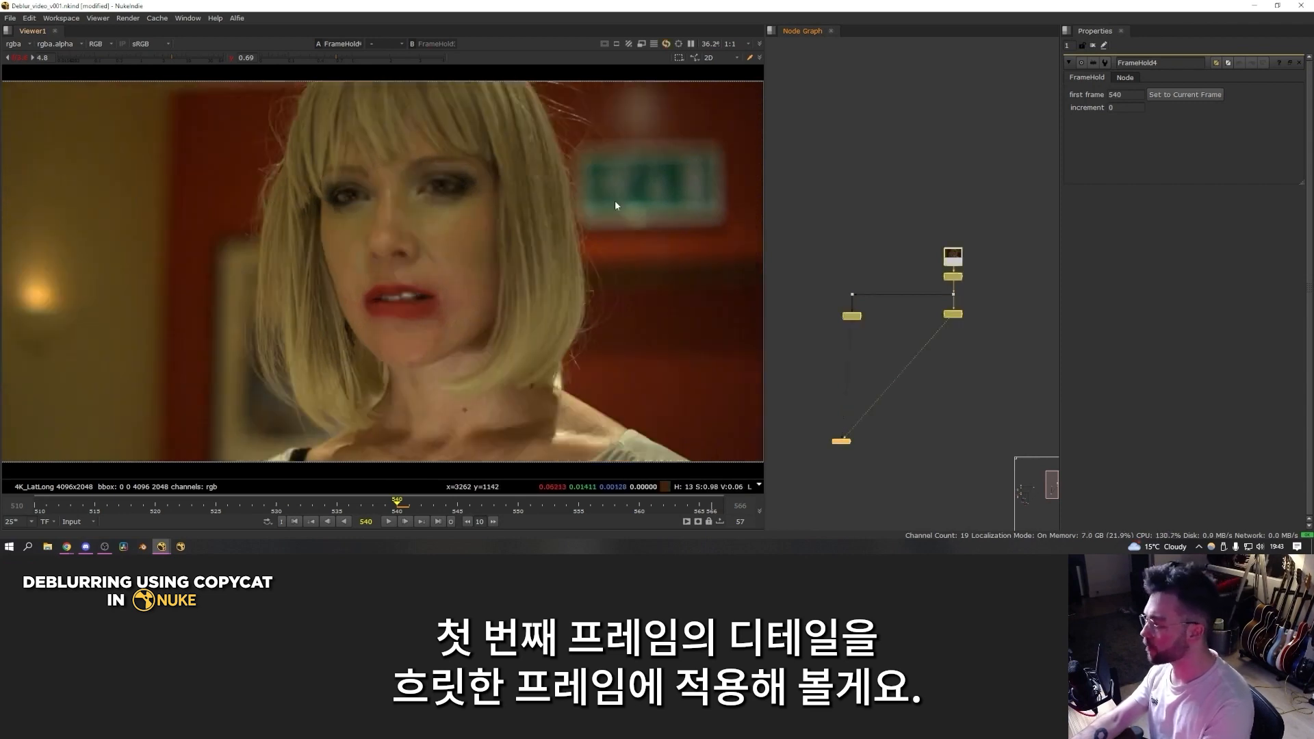
key(1)
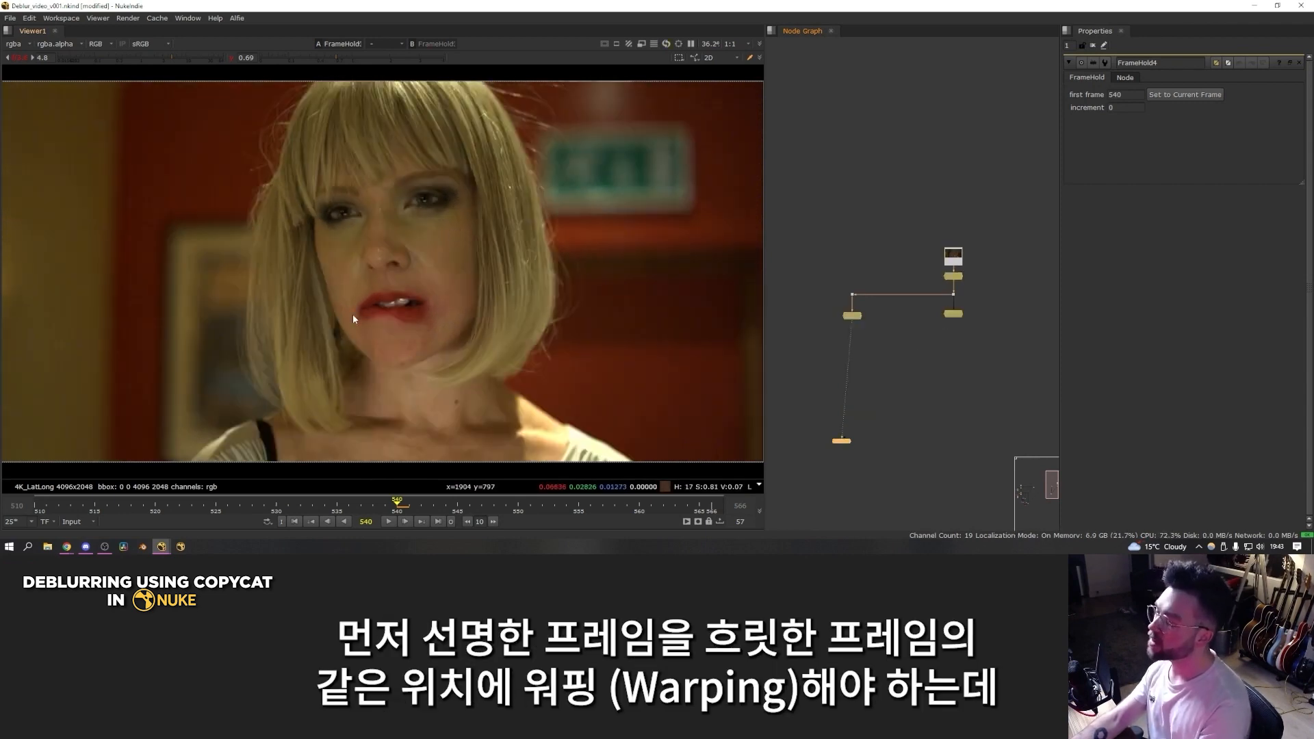
key(2)
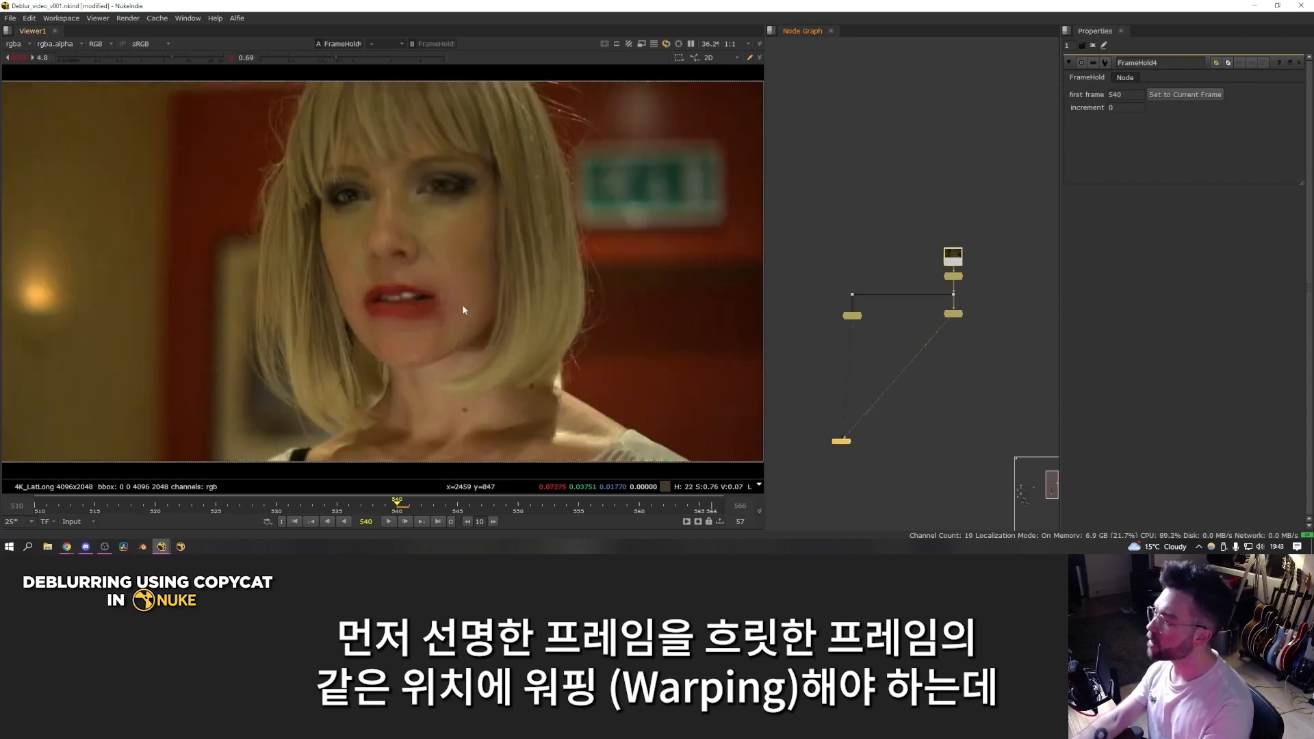
key(1)
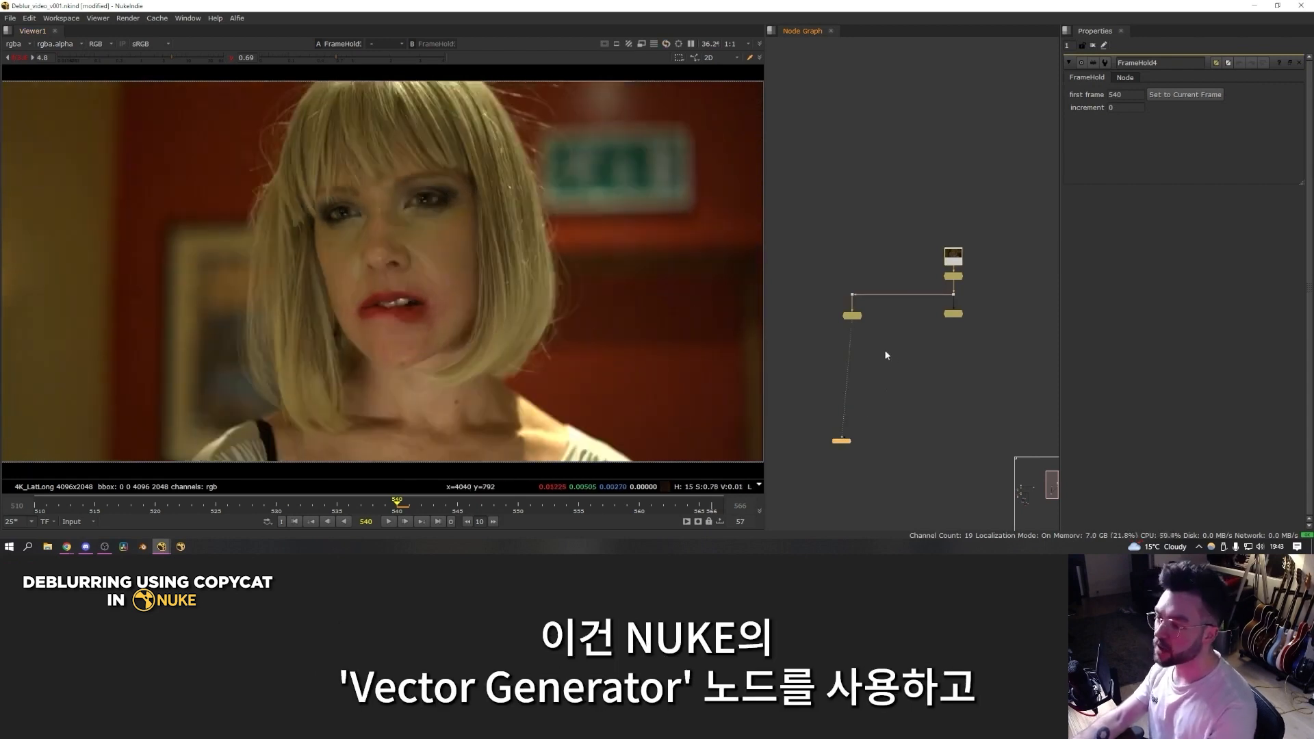
Step: Add a VectorGenerator node below the FrameHold for frame 540
scroll(885, 355, up, 3)
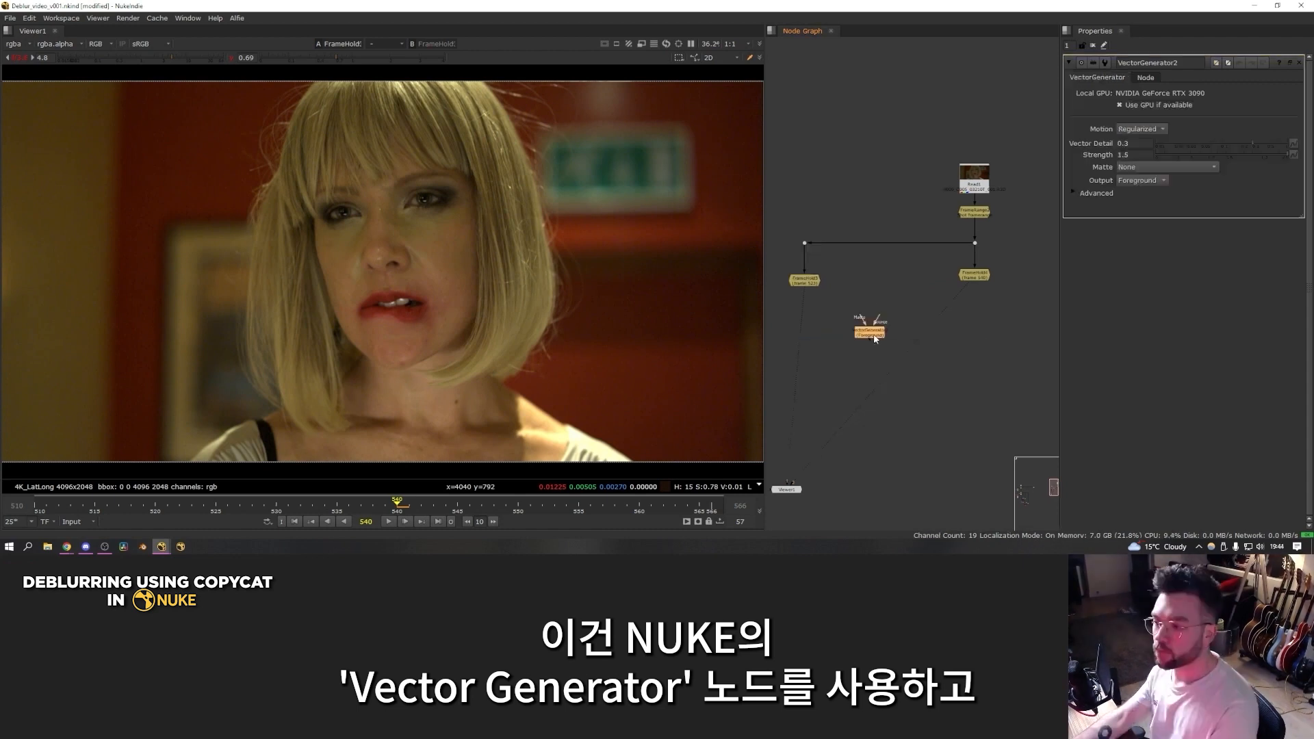
drag(869, 330, 975, 346)
click(951, 314)
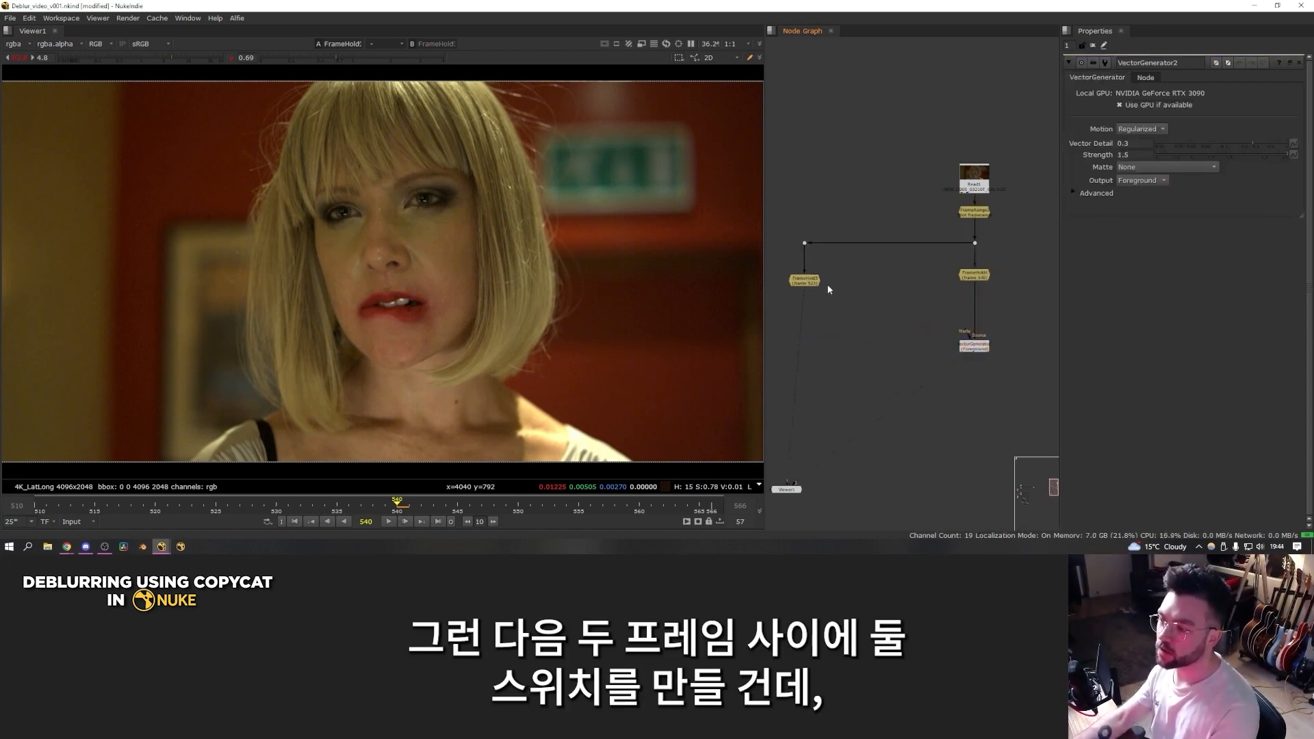
Step: Insert a Switch node above the VectorGenerator, with the frame 540 hold as input 0 and the frame 523 hold as input 1
key(Tab)
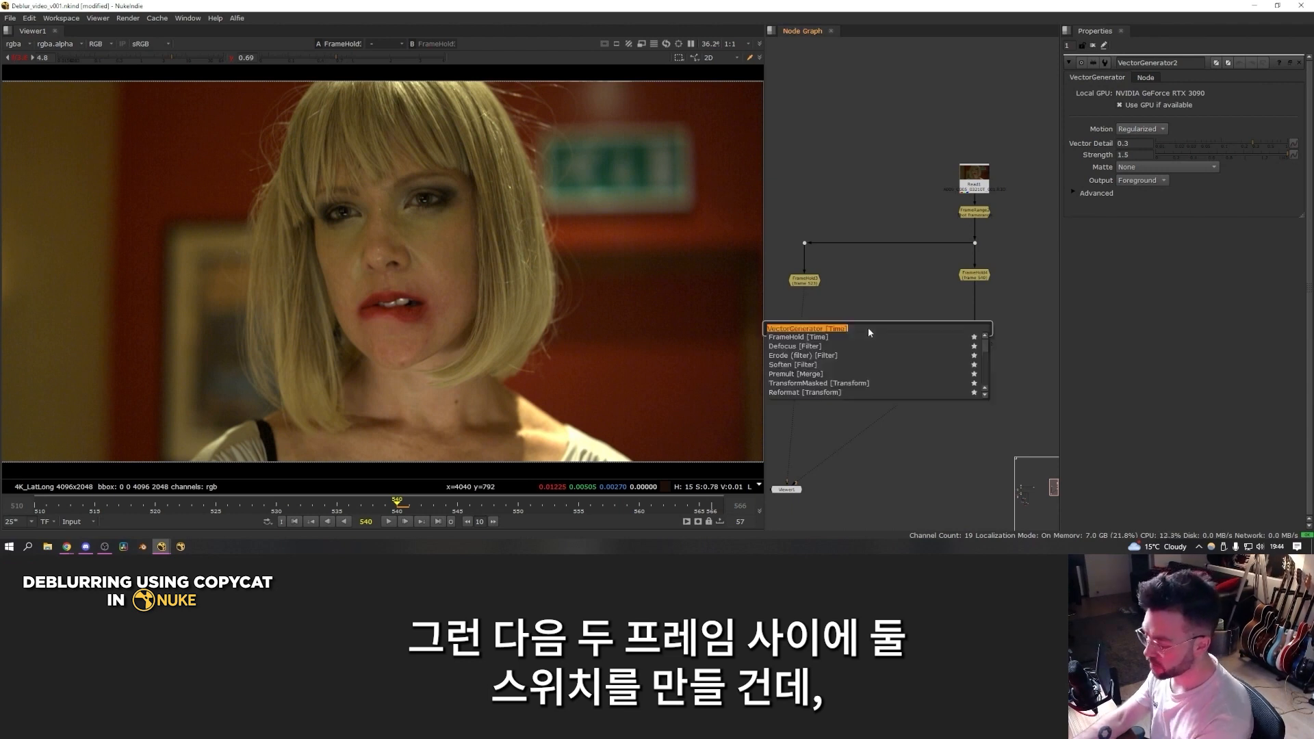
text(switch)
key(Return)
drag(930, 307, 877, 274)
click(921, 301)
scroll(920, 302, up, 3)
scroll(911, 290, down, 1)
scroll(896, 290, down, 4)
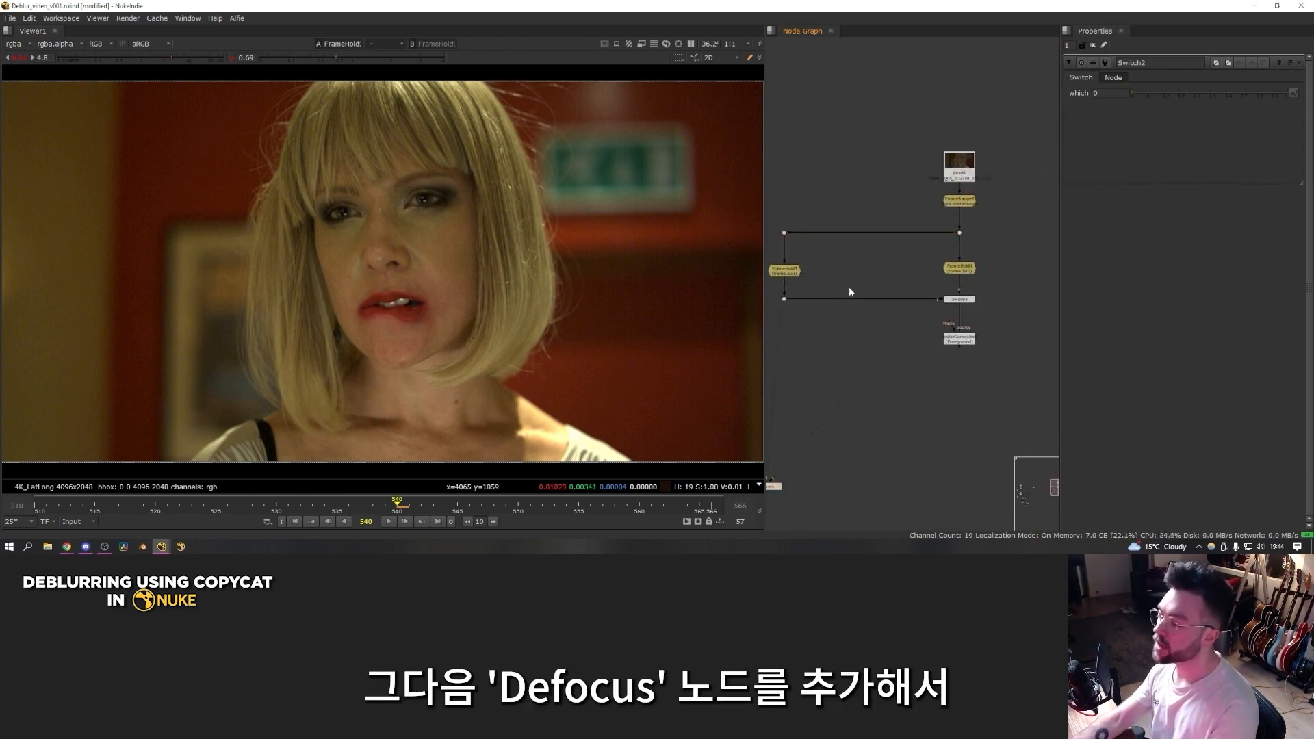
Step: Insert a Defocus node between the sharp FrameHold and the Switch node
key(2)
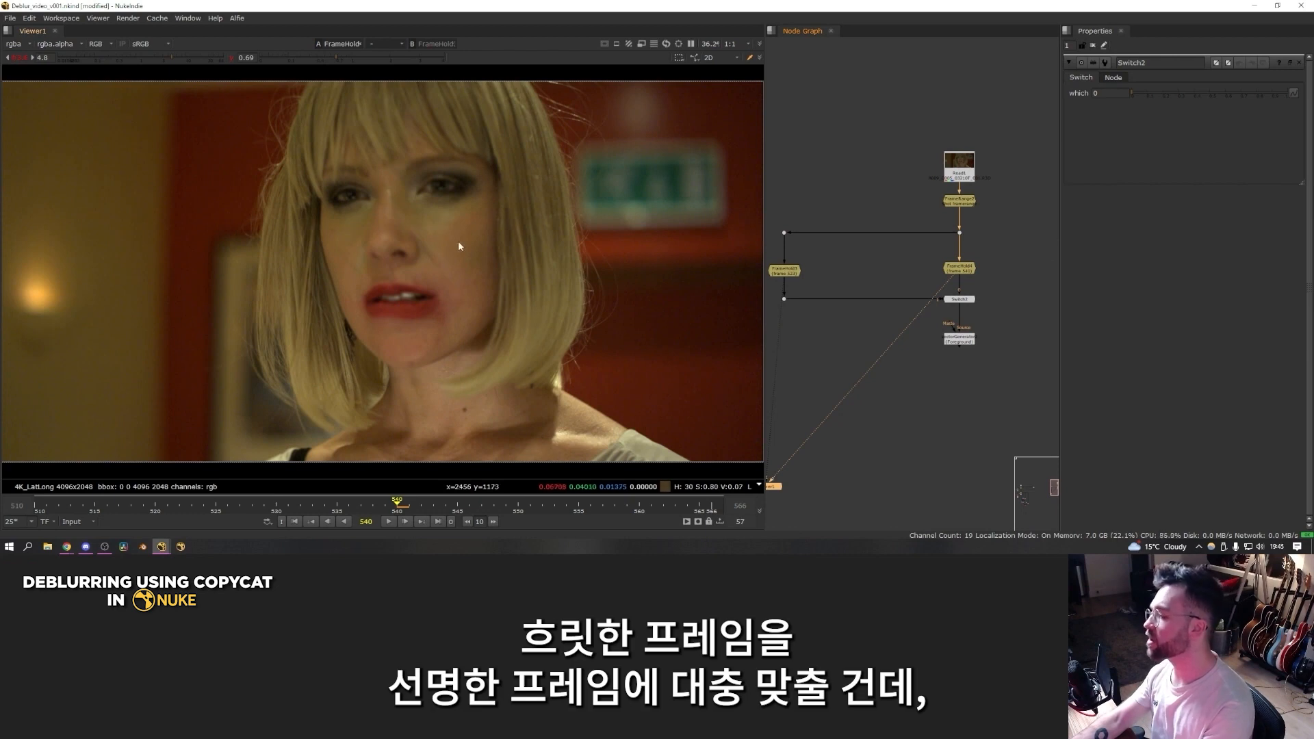
key(1)
click(879, 272)
key(Tab)
text(defocus)
key(Return)
drag(862, 298, 866, 310)
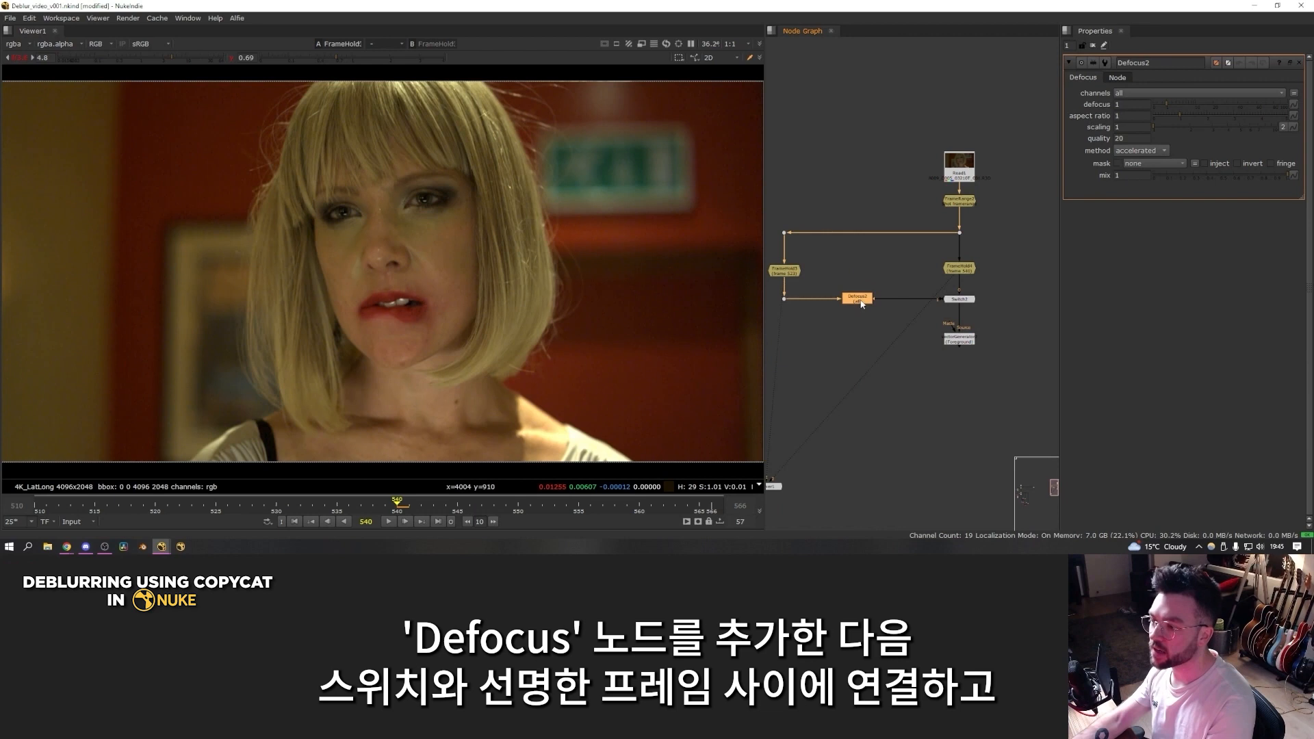
Step: Wipe between the defocused sharp frame and the blurry frame, and raise the defocus amount to about 8 to match their softness
key(1)
key(w)
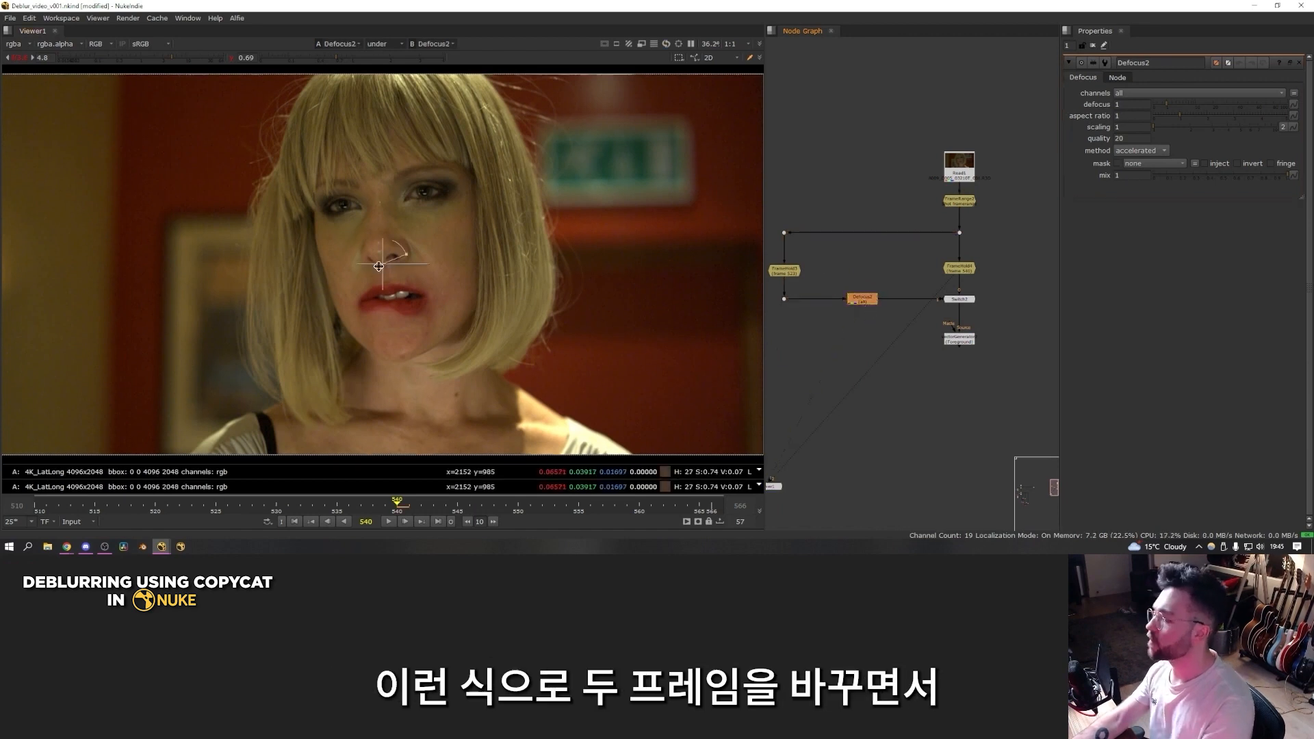
key(2)
drag(380, 269, 407, 270)
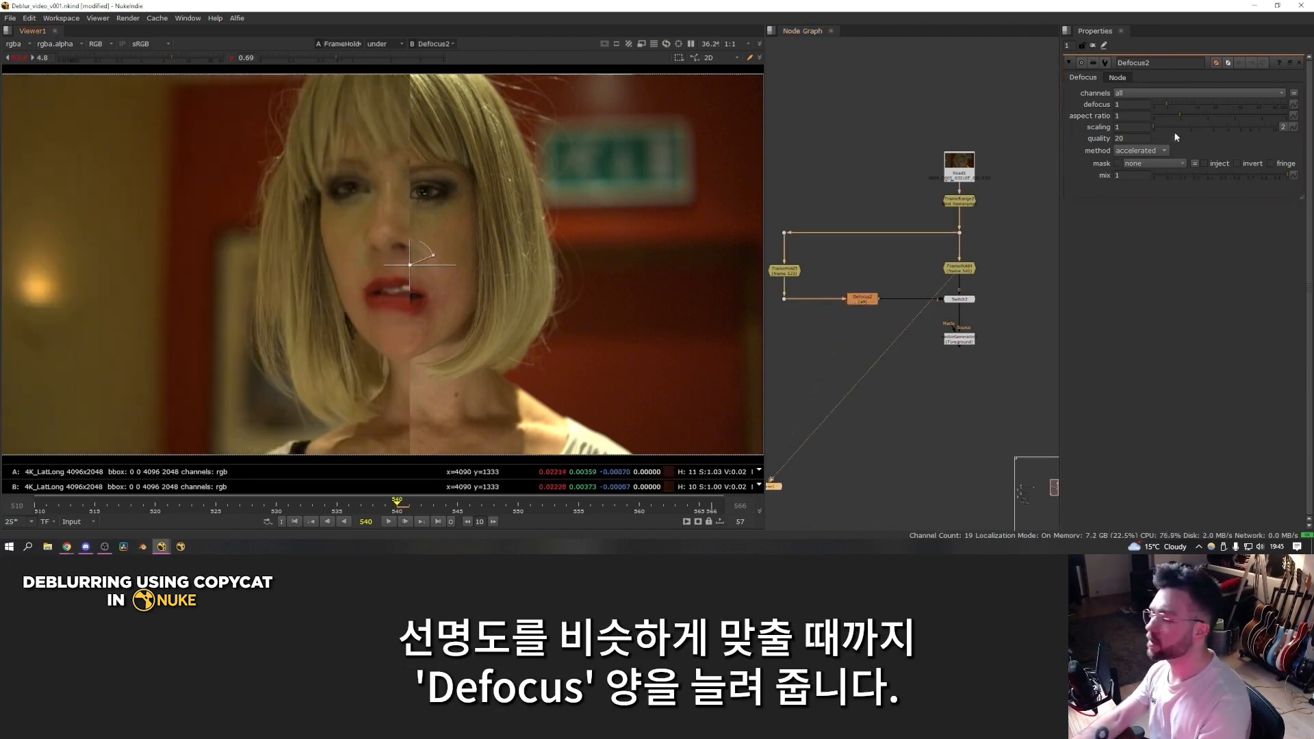
drag(1168, 104, 1181, 109)
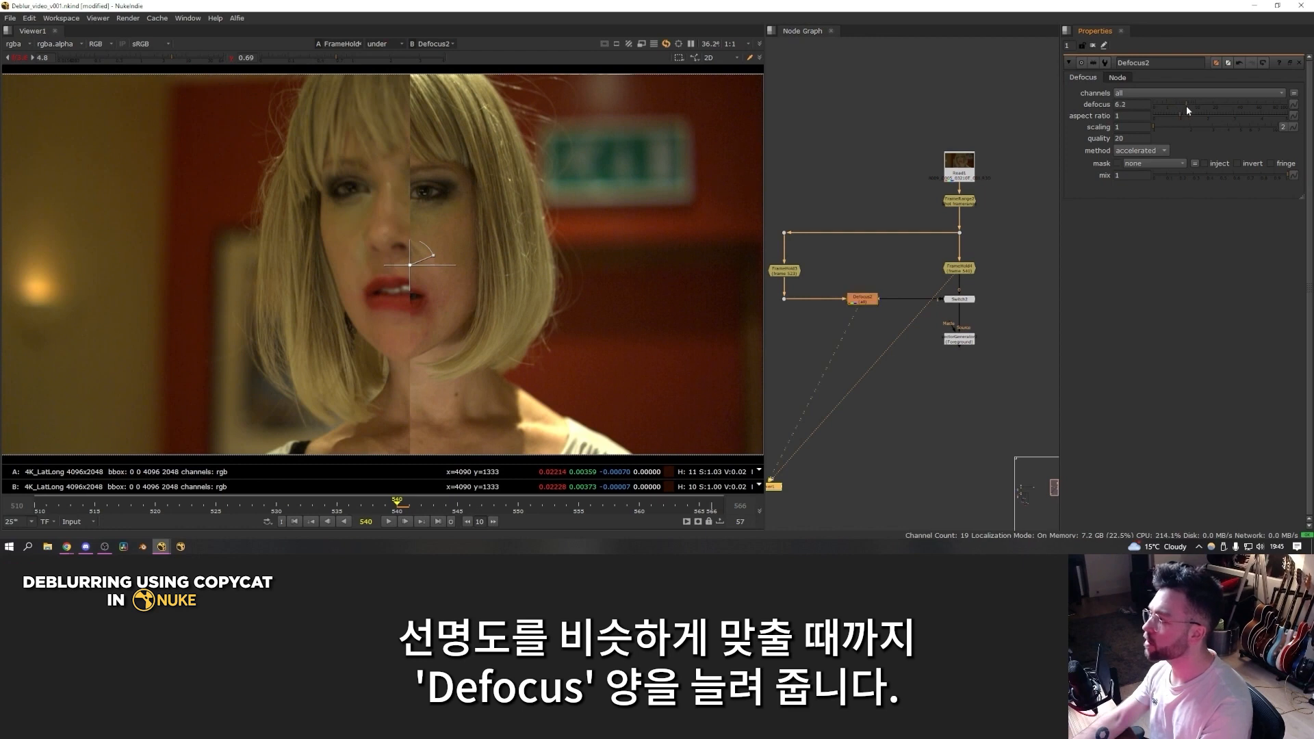
scroll(451, 170, up, 3)
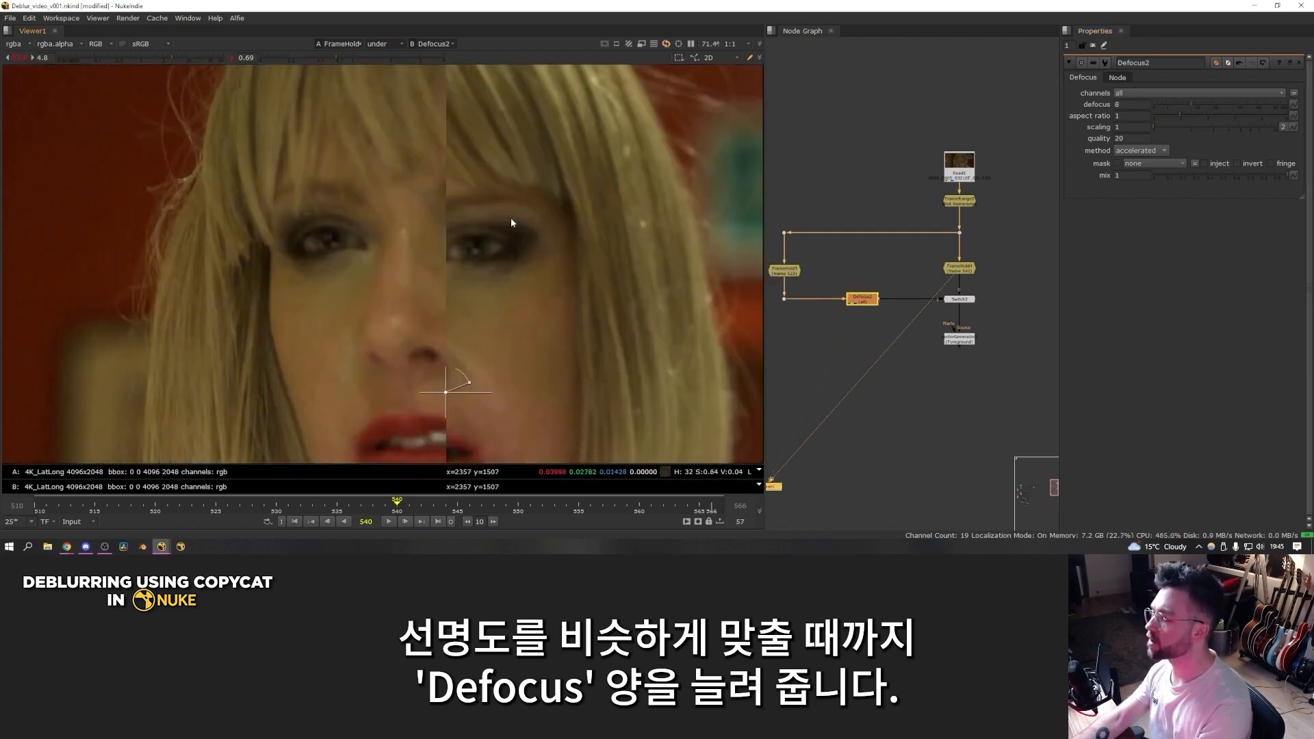
drag(1202, 99, 1192, 102)
scroll(601, 269, down, 3)
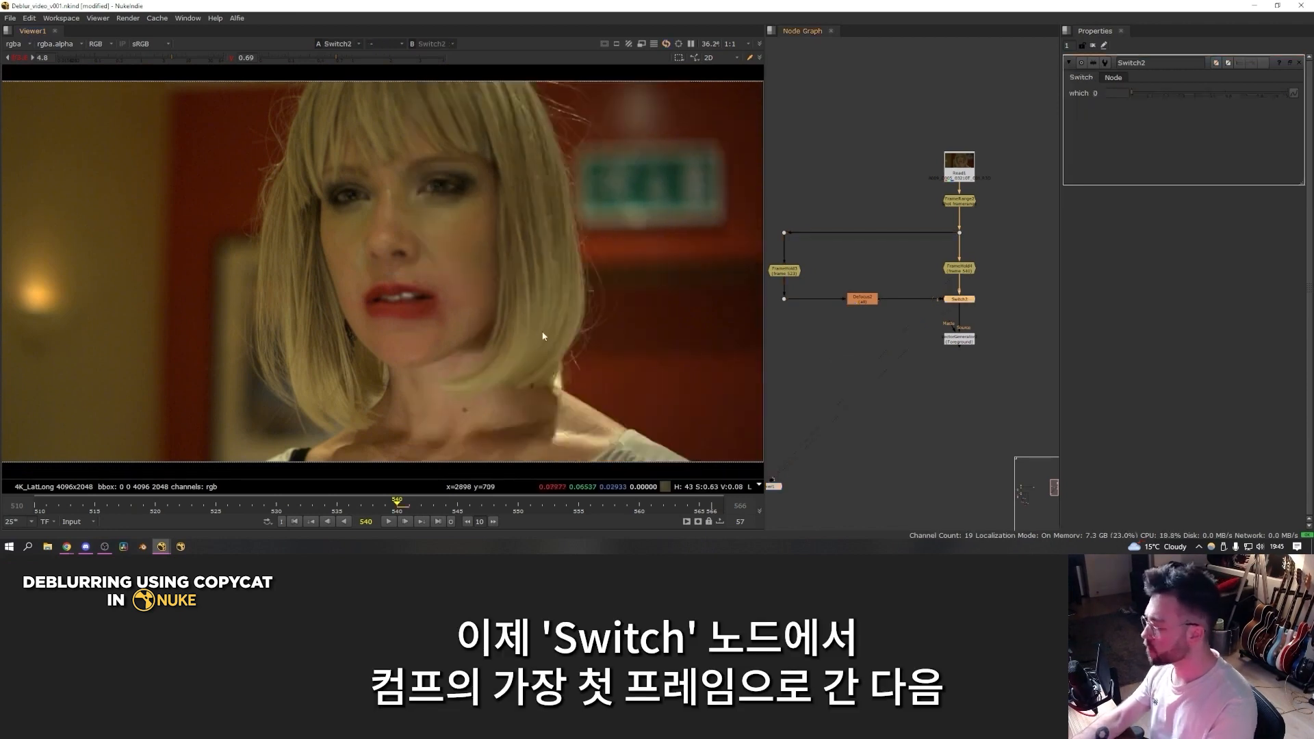
Step: Keyframe the Switch node's which value to 0 on frame 1 and 1 on frame 2
drag(47, 498, 36, 499)
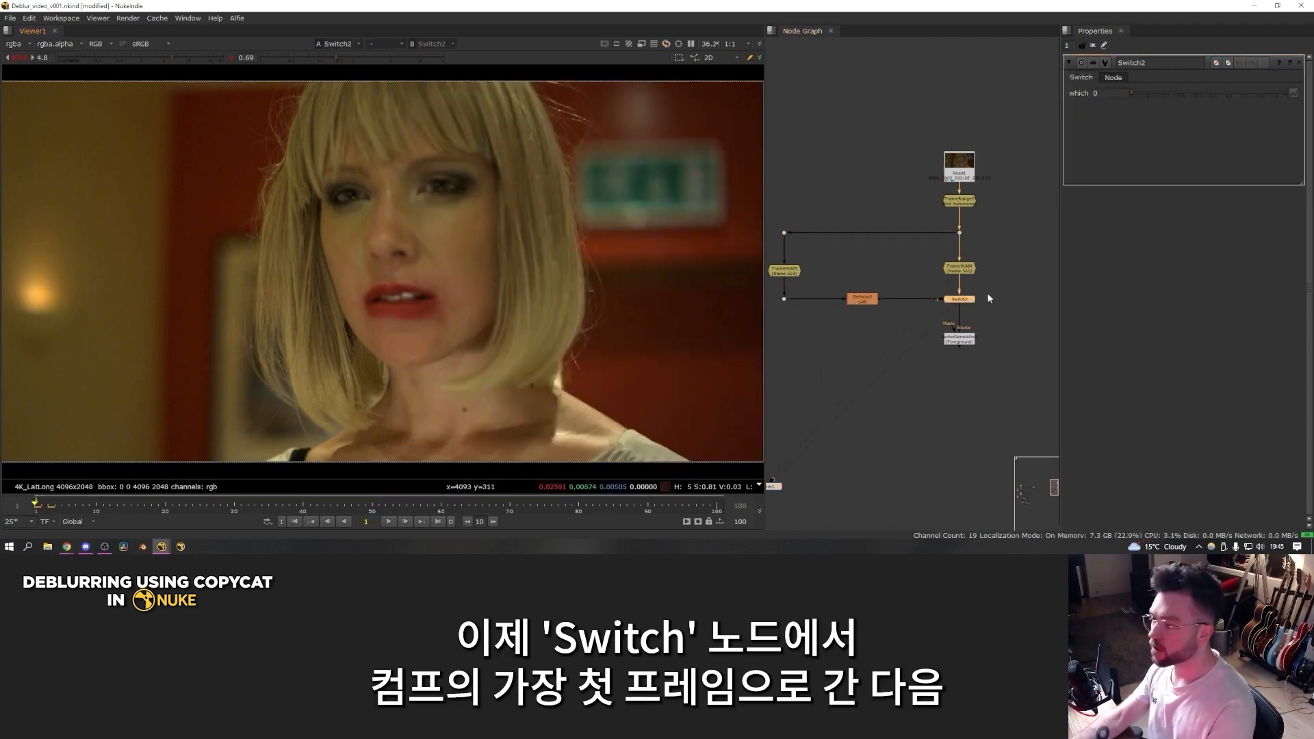
scroll(979, 294, up, 3)
click(1294, 93)
click(1255, 97)
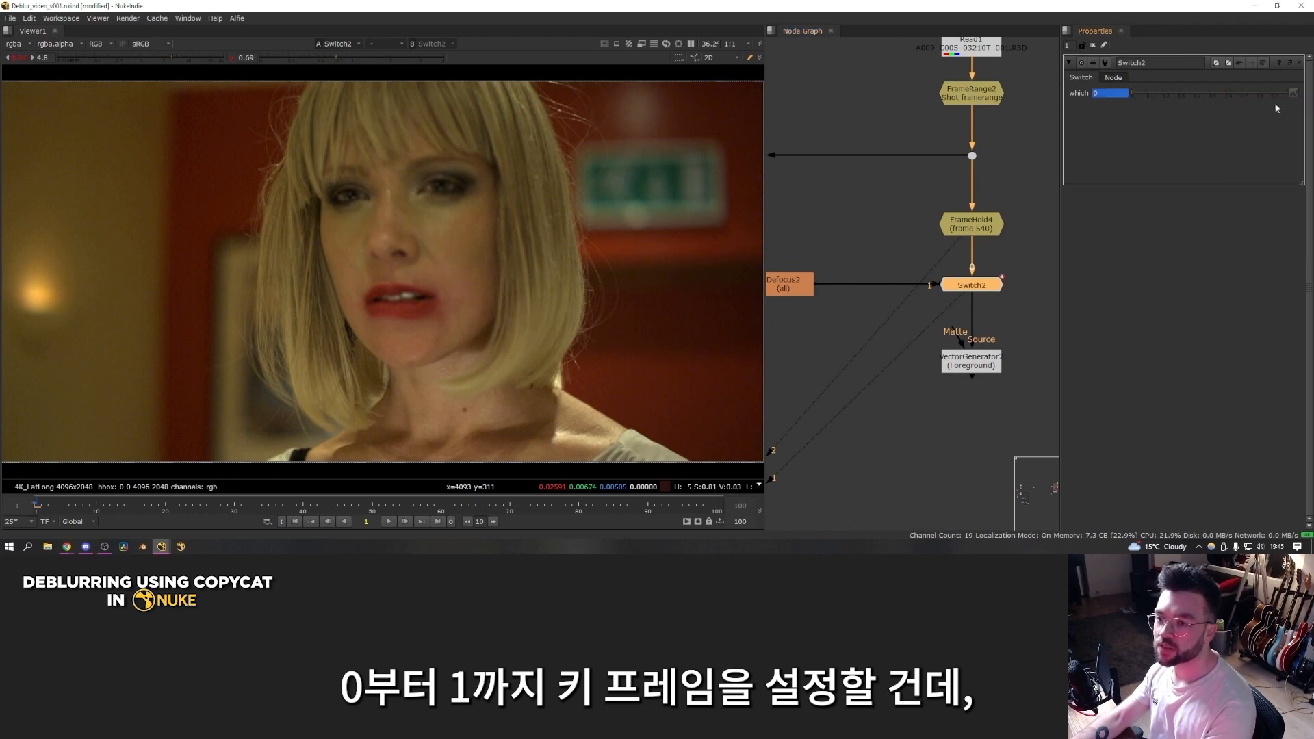
key(Right)
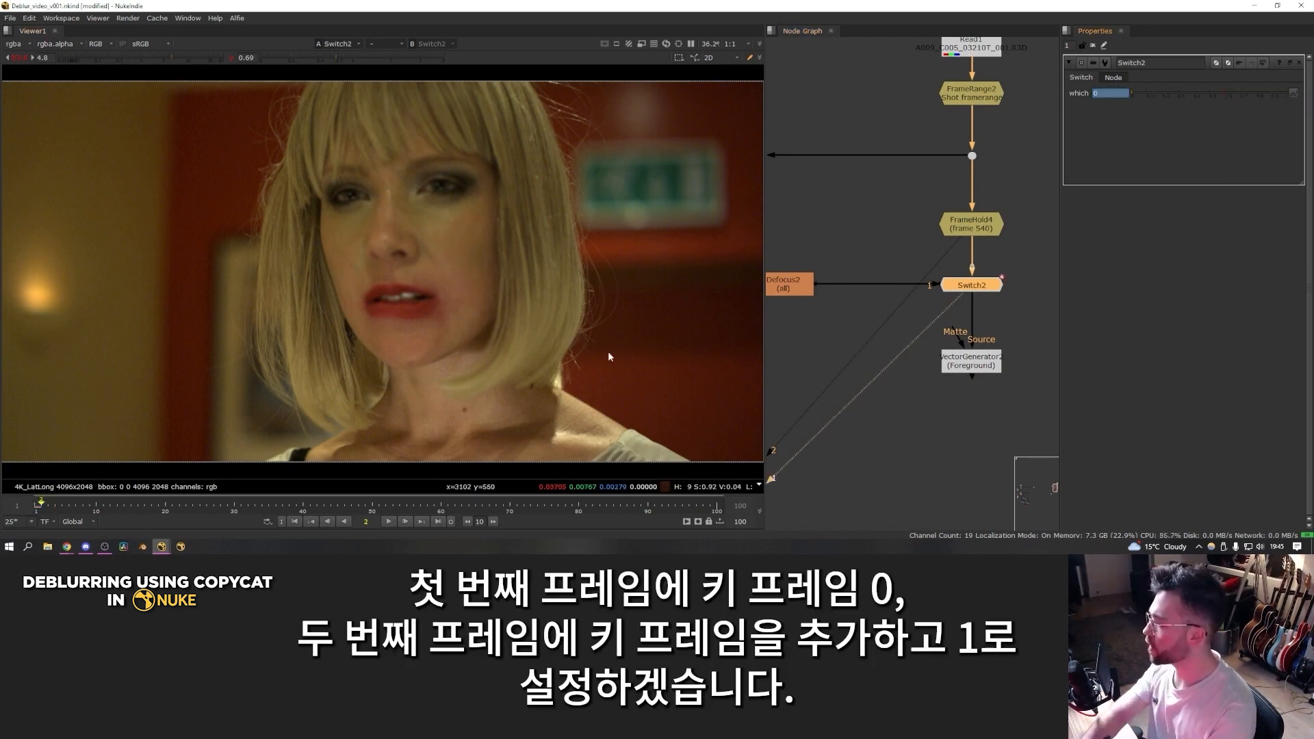
drag(1198, 92, 1287, 93)
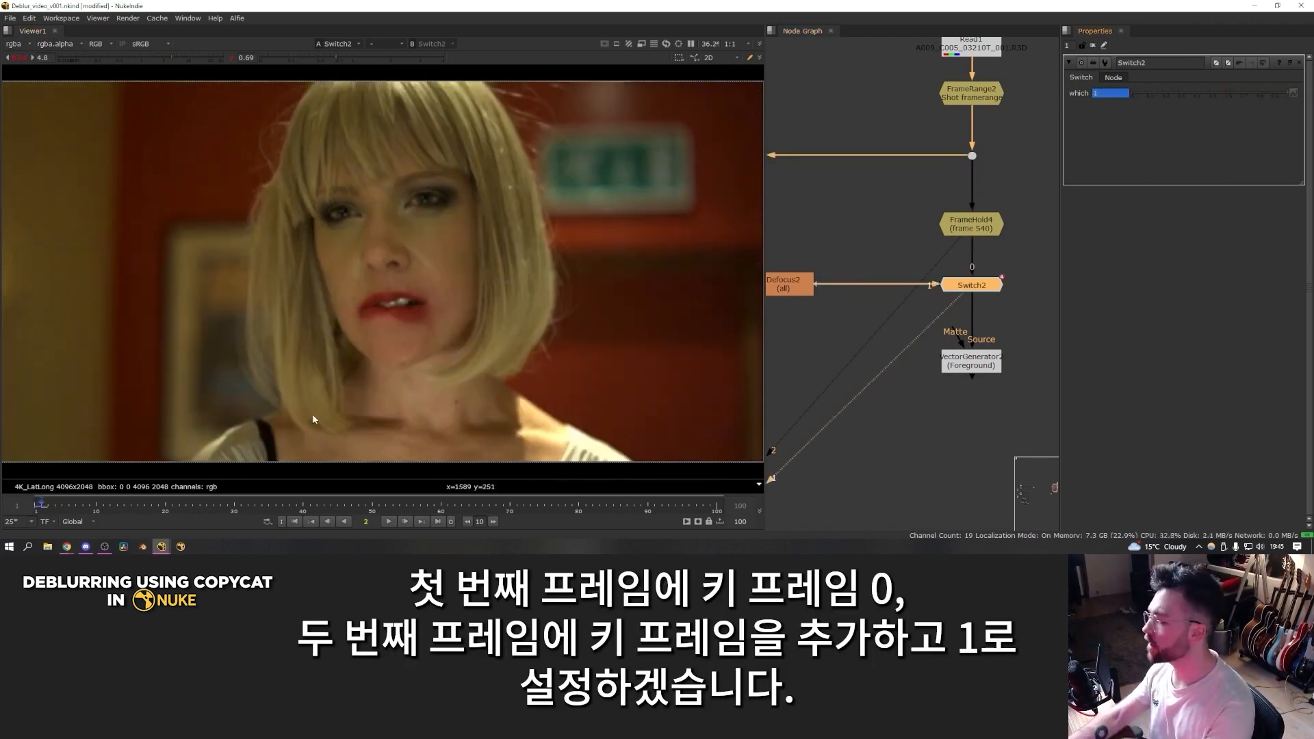
Step: View the VectorGenerator's output and display its backward motion channel
scroll(970, 375, down, 2)
click(969, 370)
key(1)
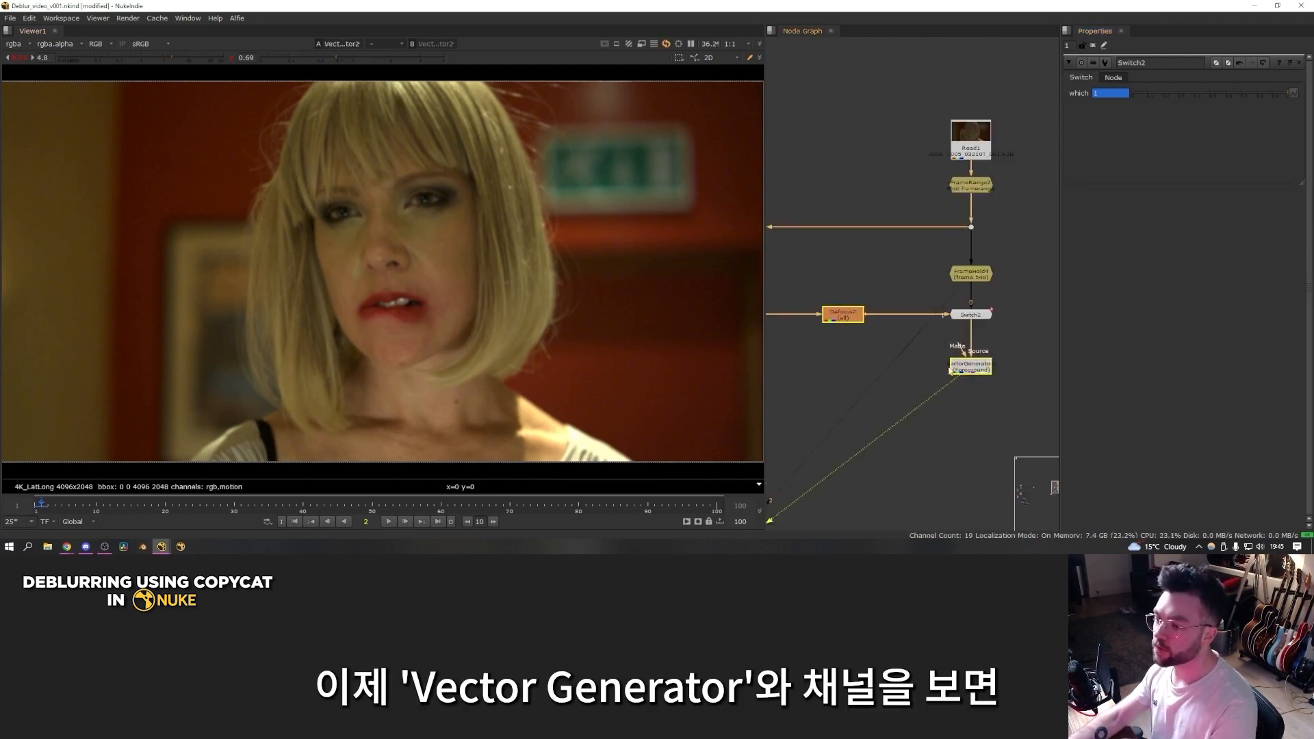
key(alt+q)
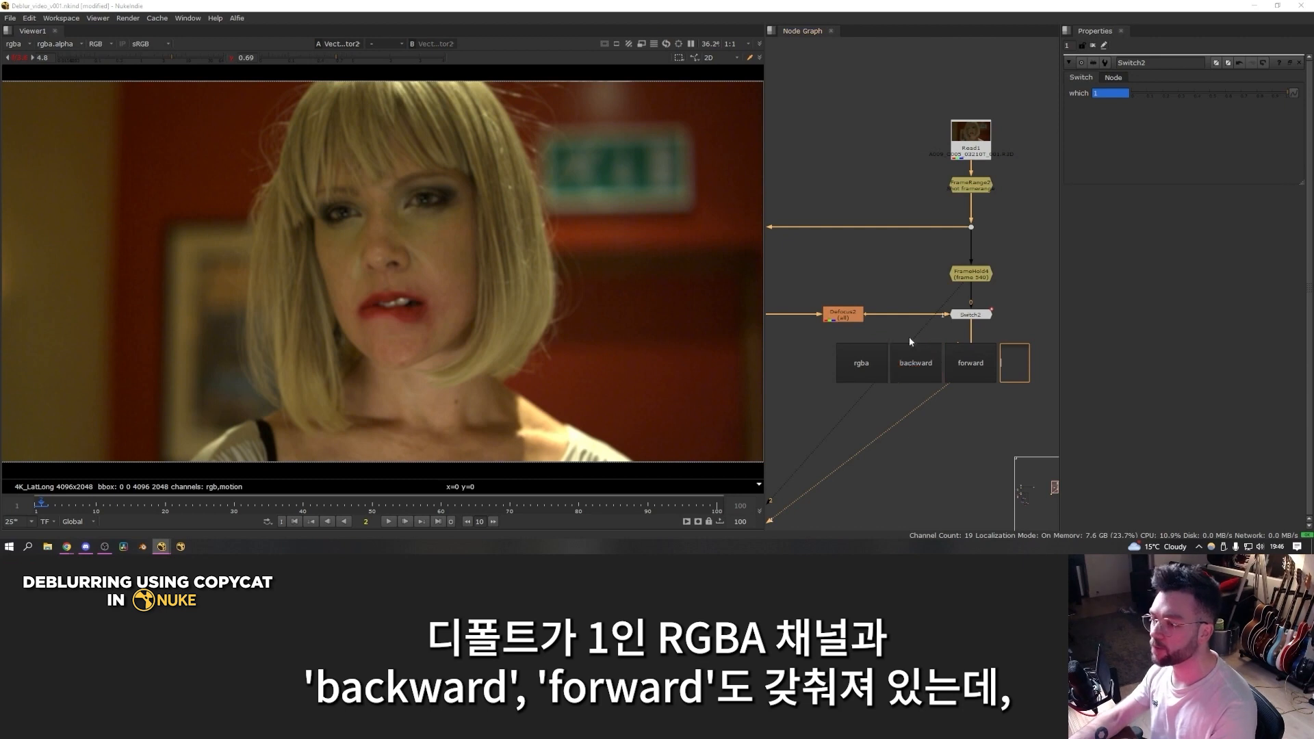
click(915, 363)
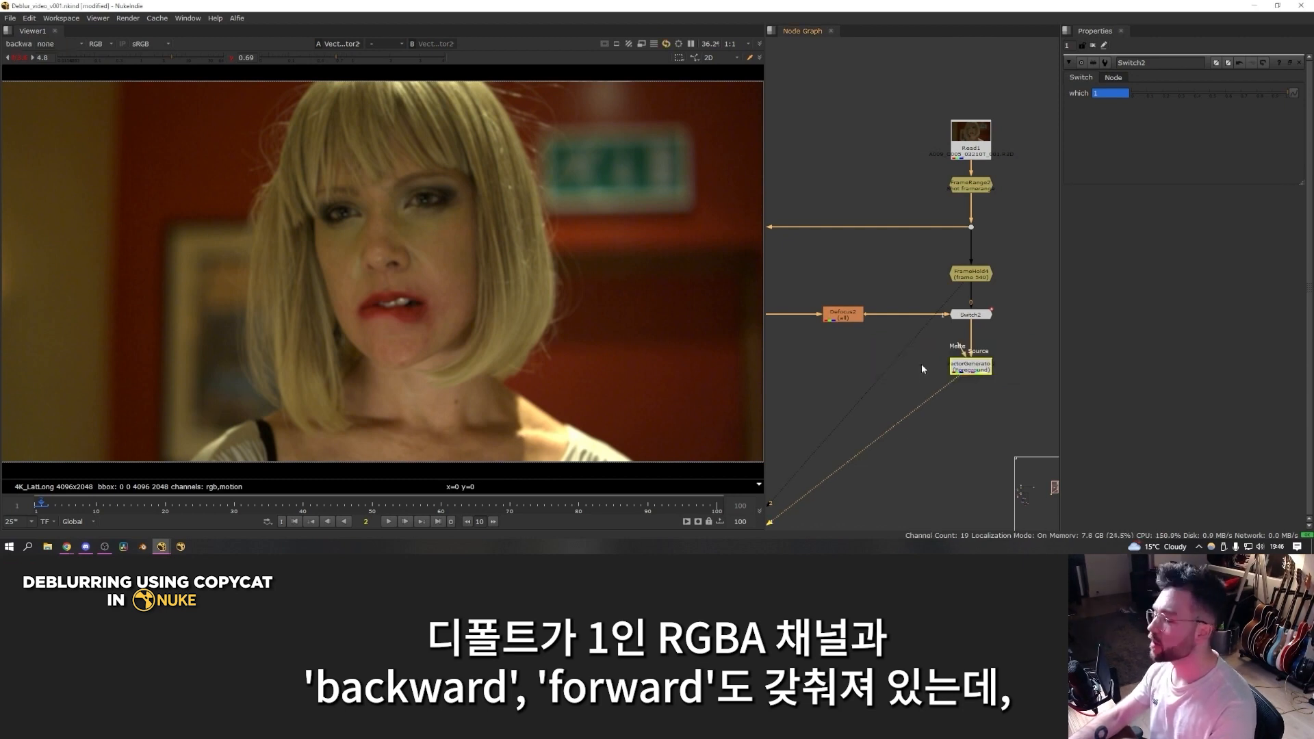
Step: Add a Shuffle node beneath the sharp FrameHold and connect its A input to the VectorGenerator
drag(973, 370, 986, 364)
scroll(948, 383, down, 1)
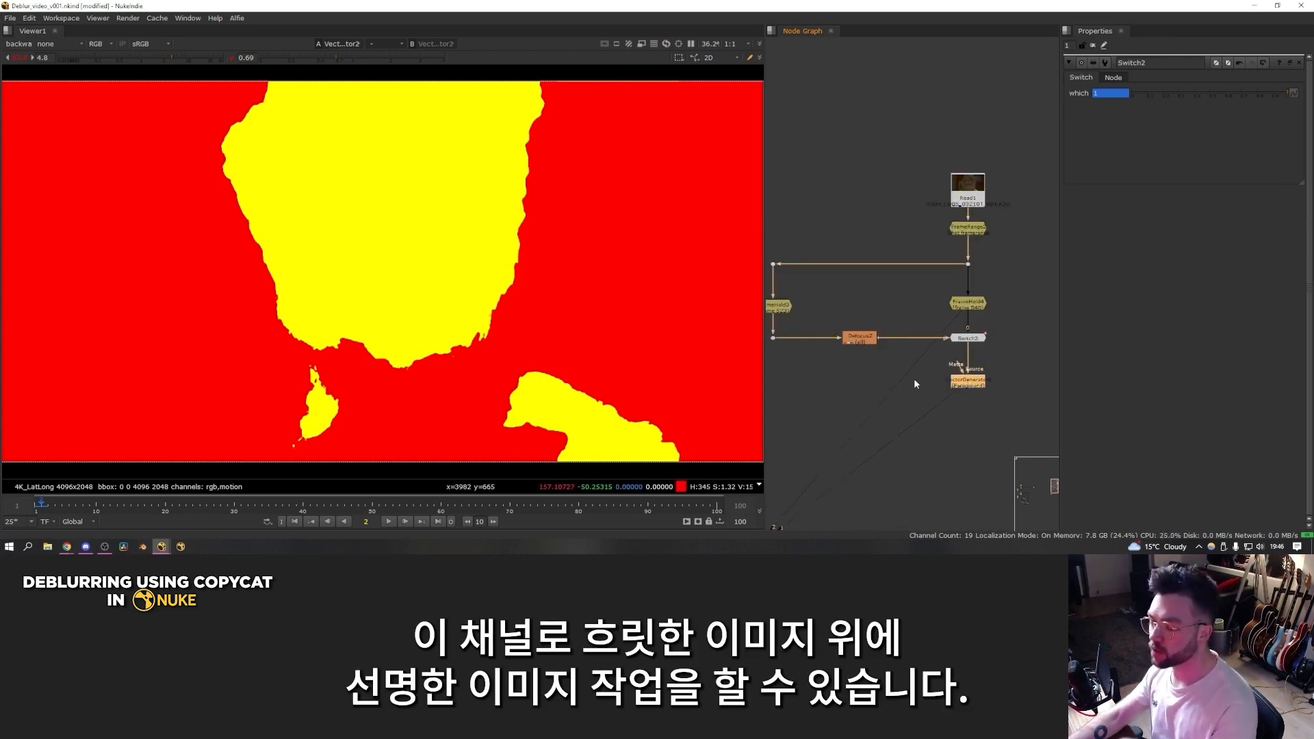
middle_drag(965, 379, 988, 371)
key(shift+h)
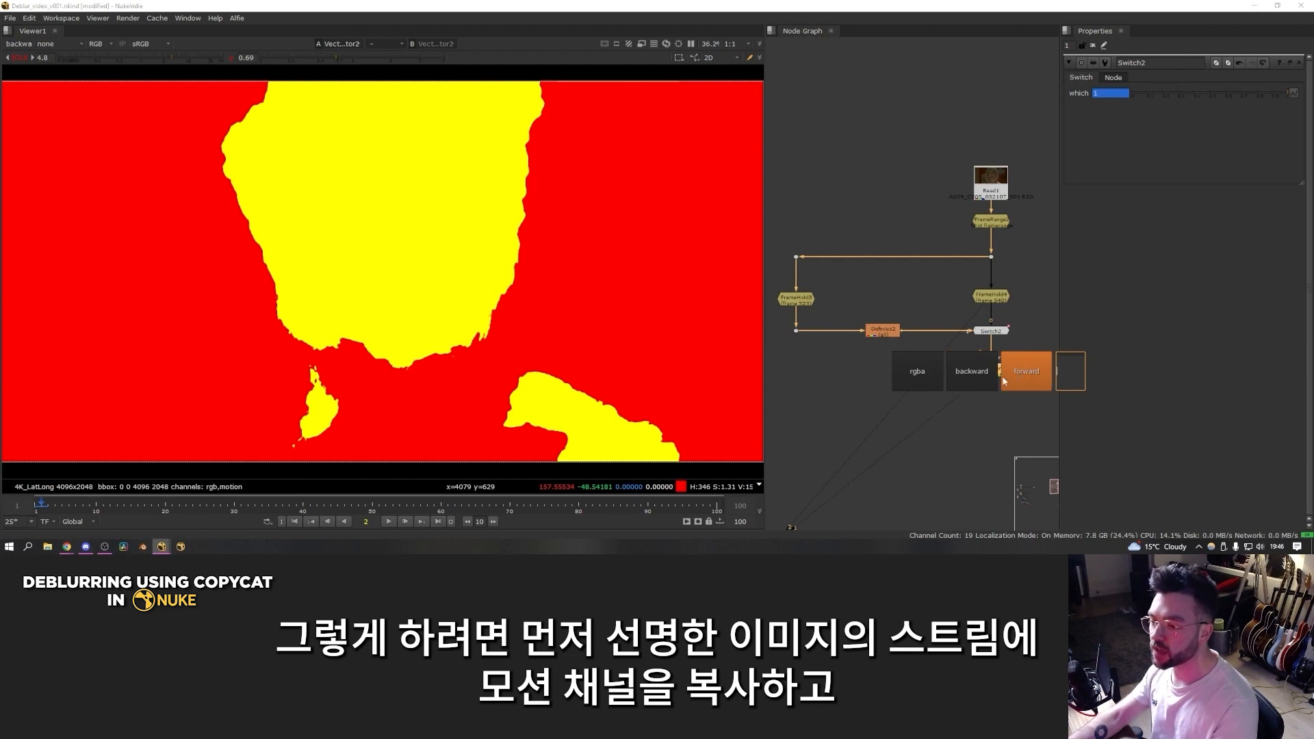
click(826, 350)
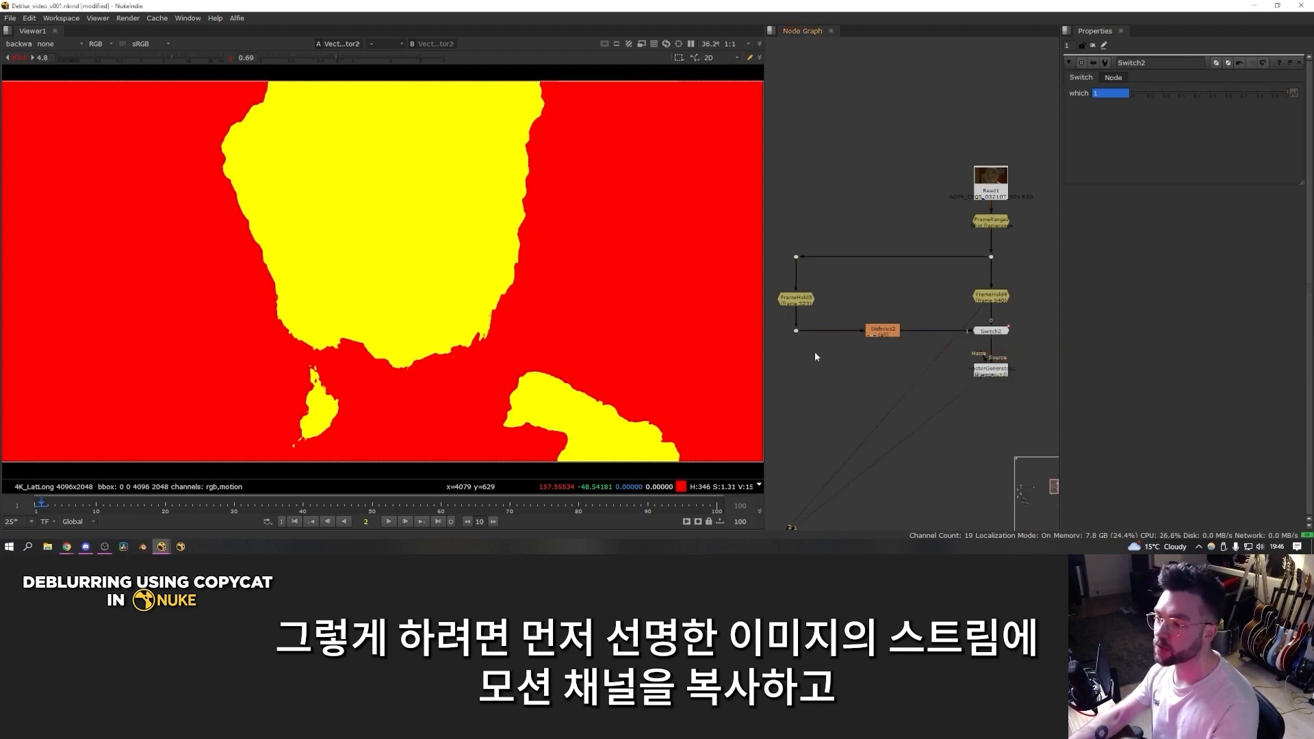
key(Tab)
text(shuffle)
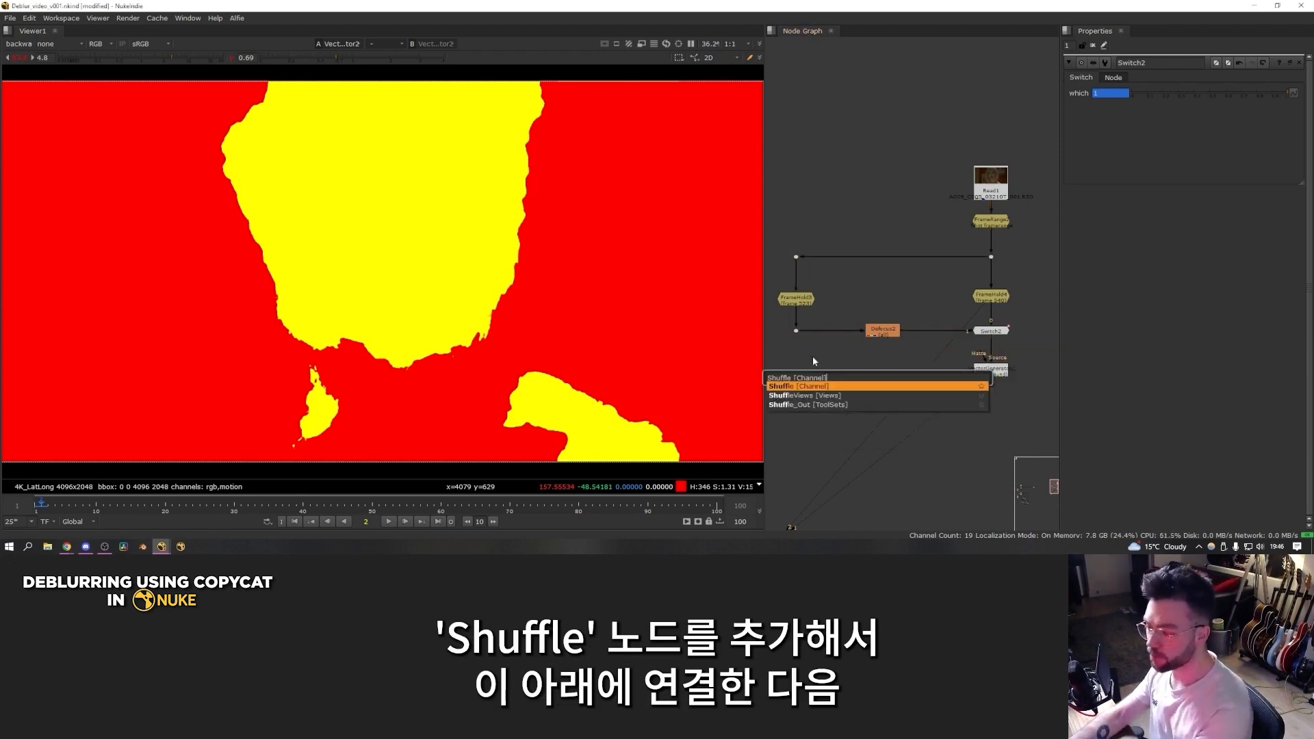
key(Return)
drag(852, 364, 994, 373)
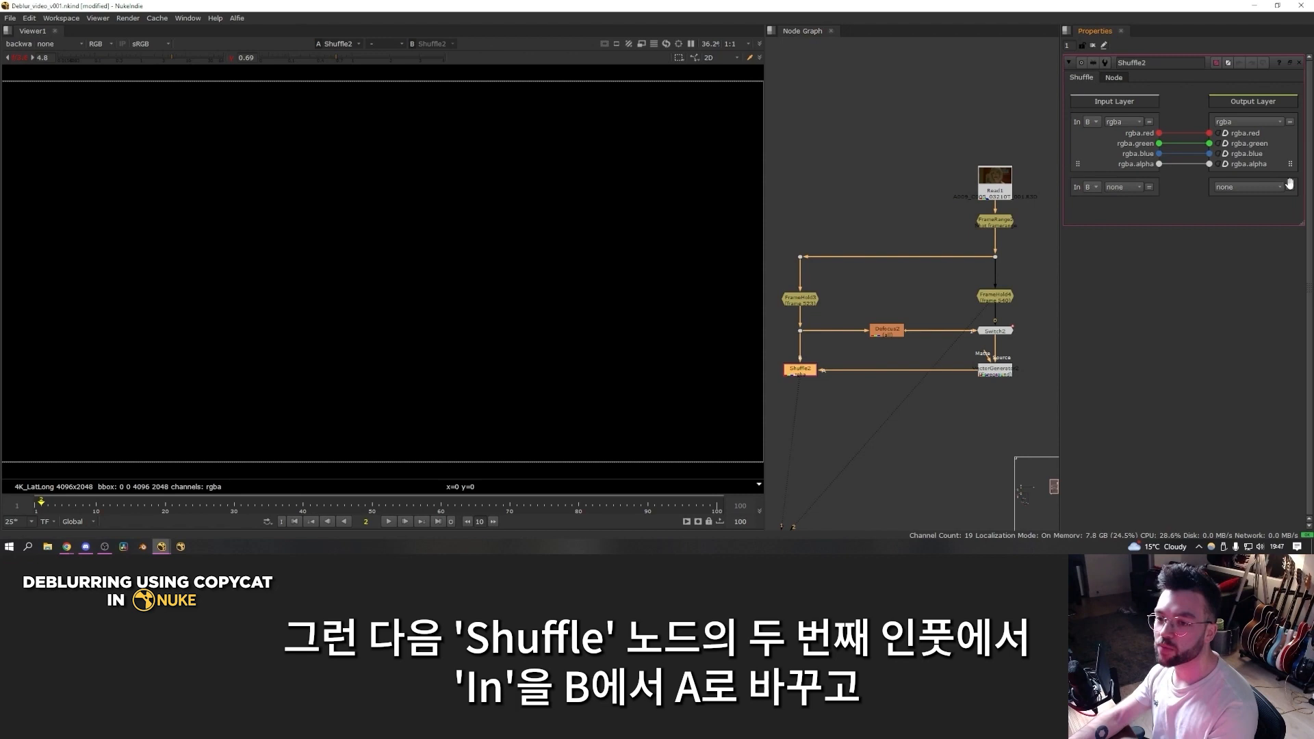
Step: Route the motion layer from input A to the motion output in the Shuffle's second layer, and check the layers in the stream
click(1092, 187)
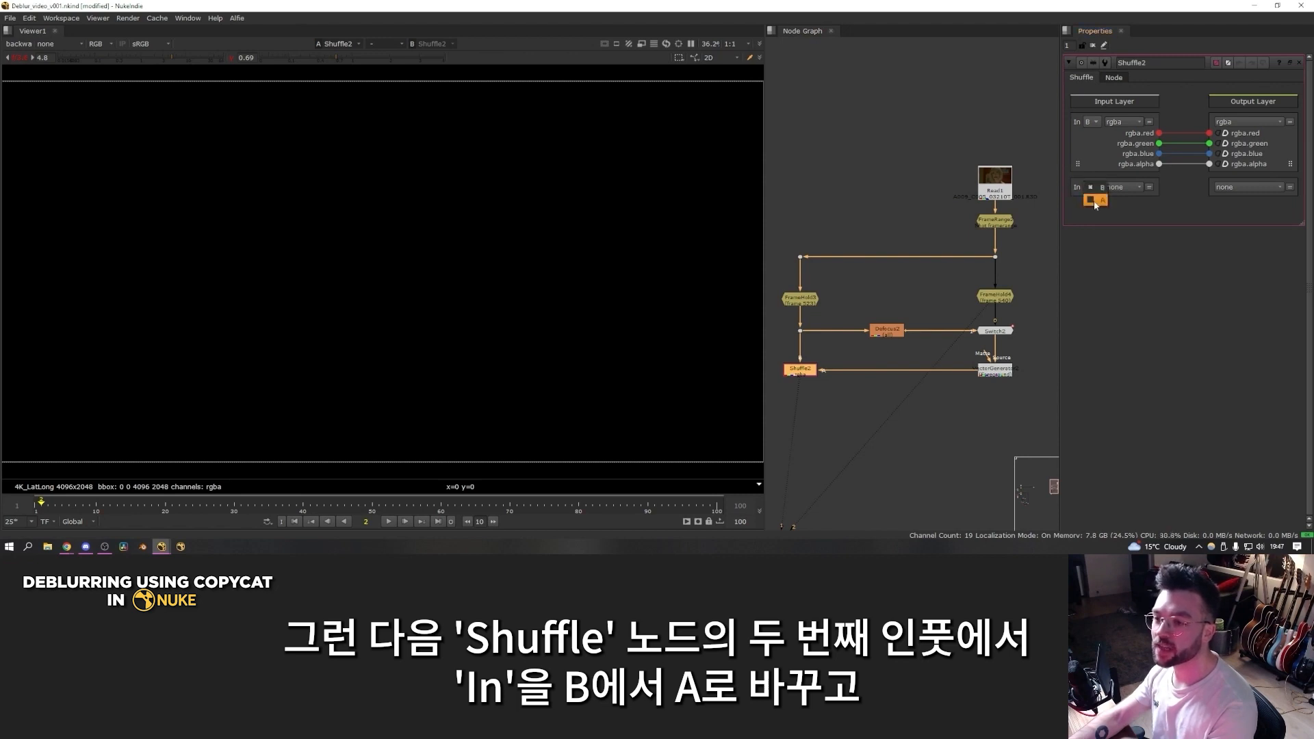
click(1123, 187)
click(1129, 246)
click(1241, 188)
click(1236, 260)
drag(1078, 228, 1222, 230)
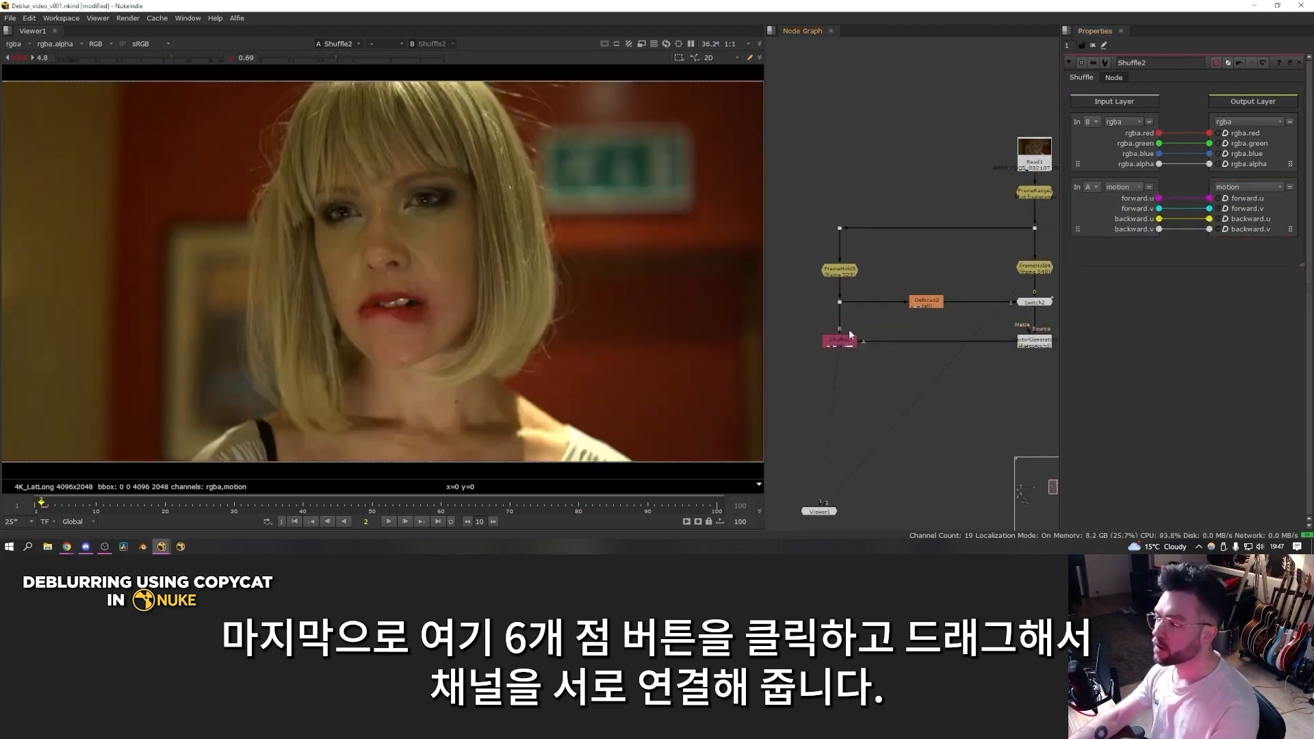
key(alt+q)
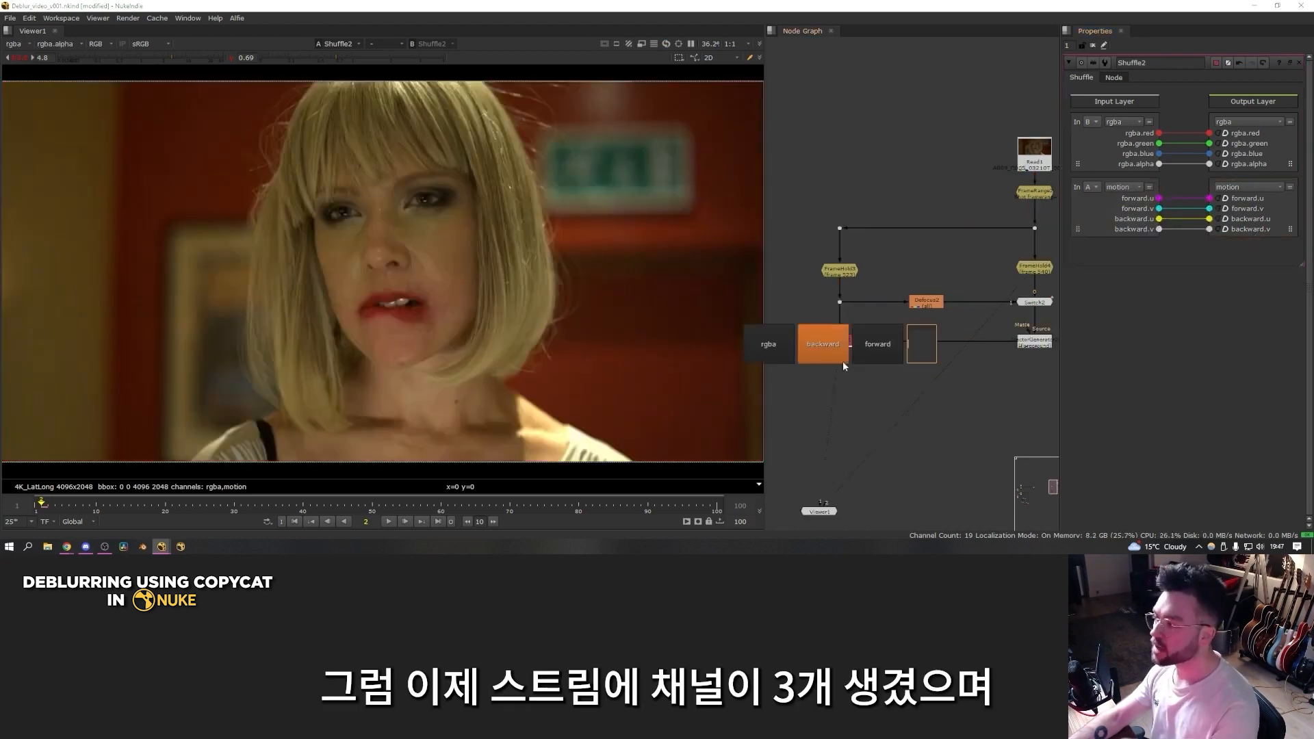
click(870, 360)
key(alt+q)
Step: Add an IDistort node below the Shuffle and set its UV channels to motion
click(808, 380)
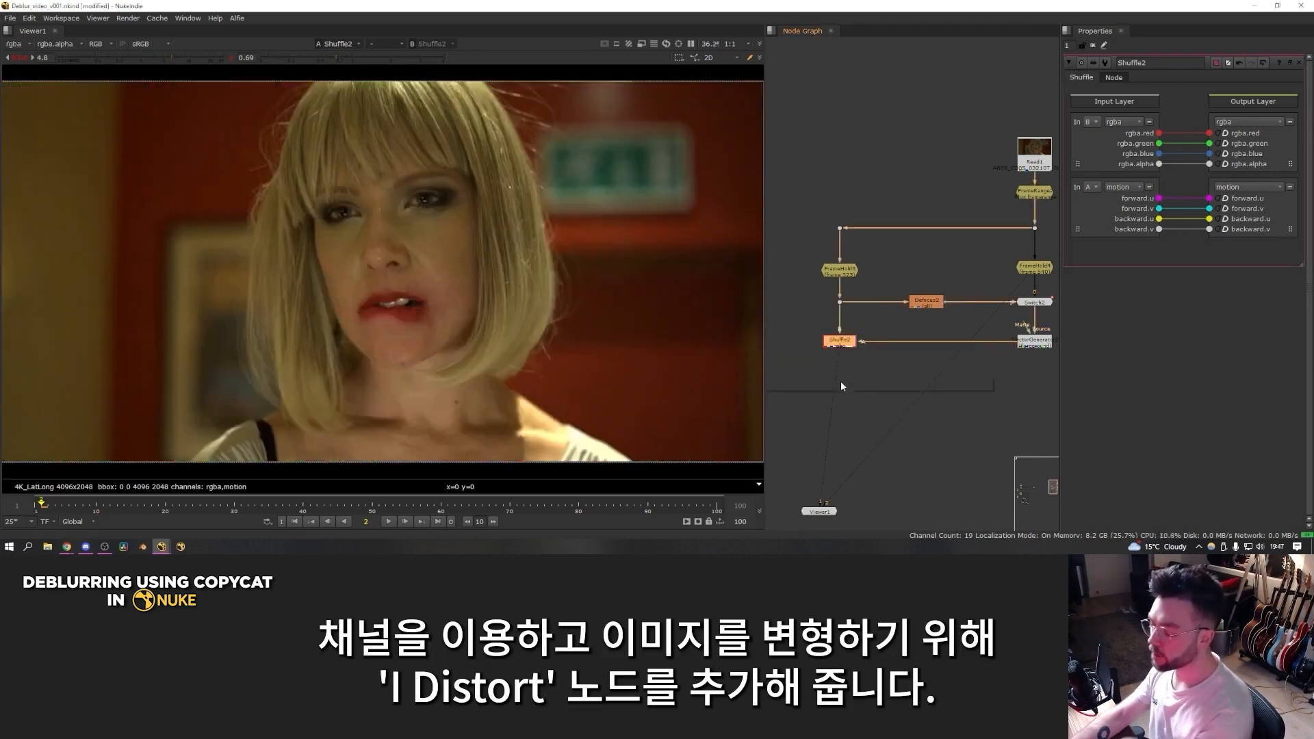
key(Tab)
text(idi)
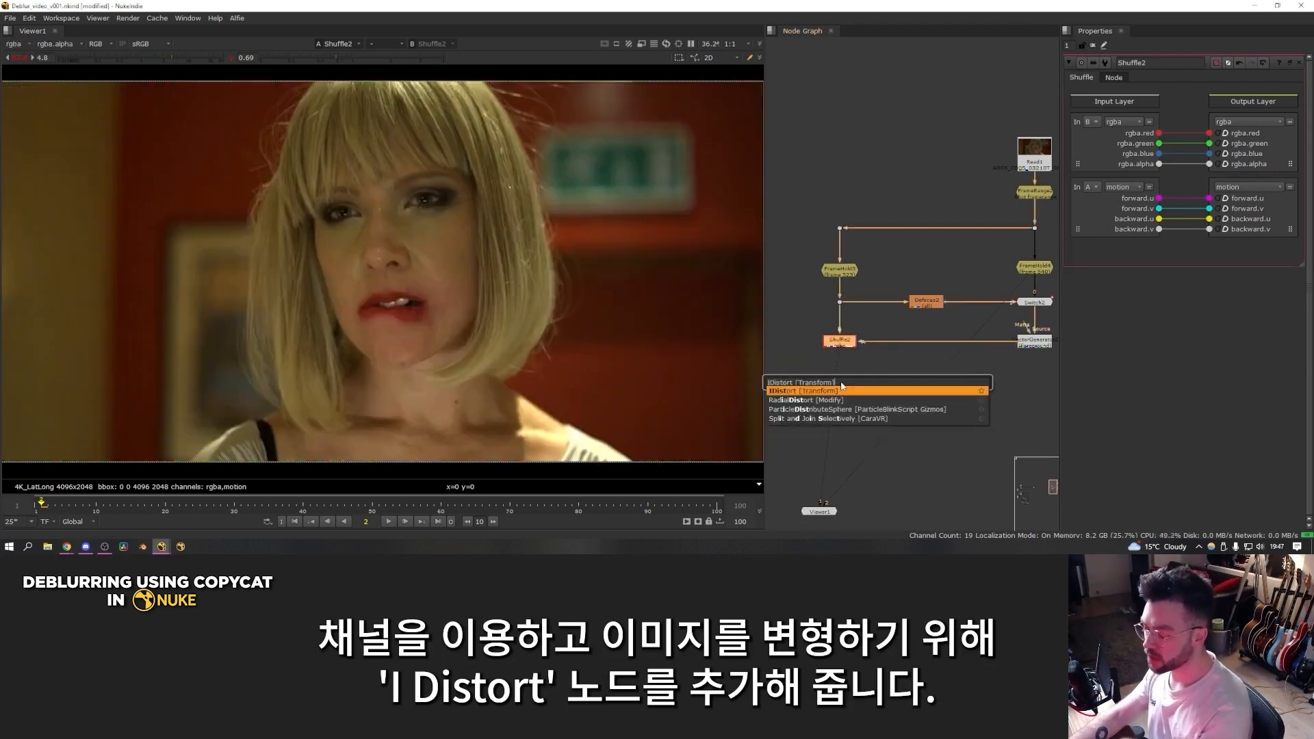
key(Return)
drag(851, 361, 851, 378)
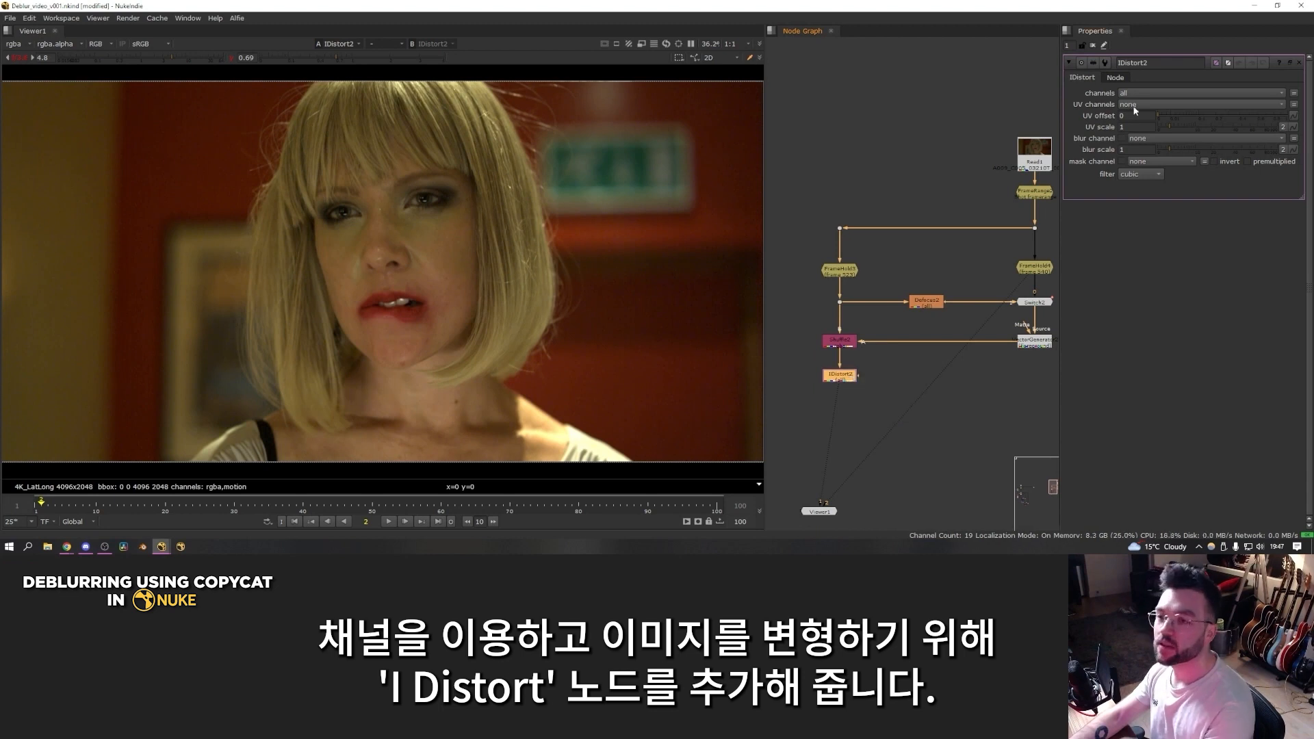
click(1132, 106)
click(1141, 165)
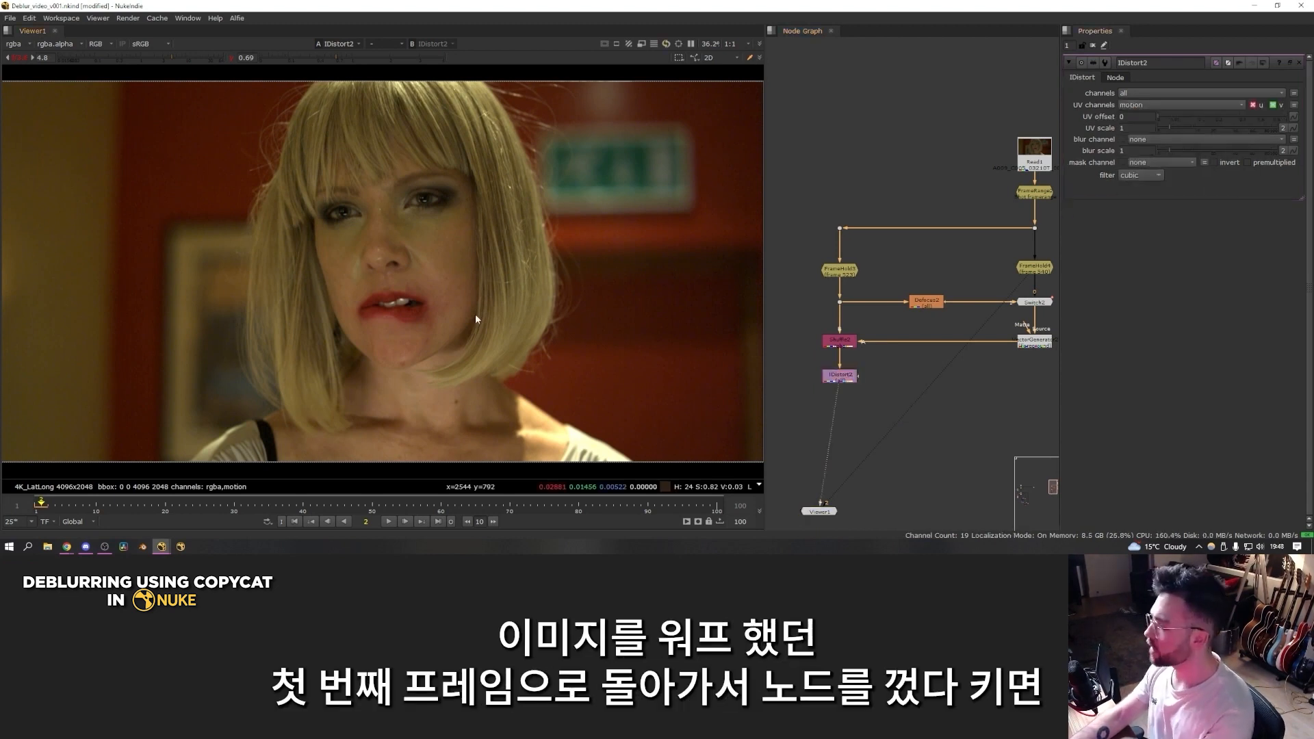
Step: Go to frame 1 and toggle the IDistort node off and on to compare the sharp frame with its warped version
key(Left)
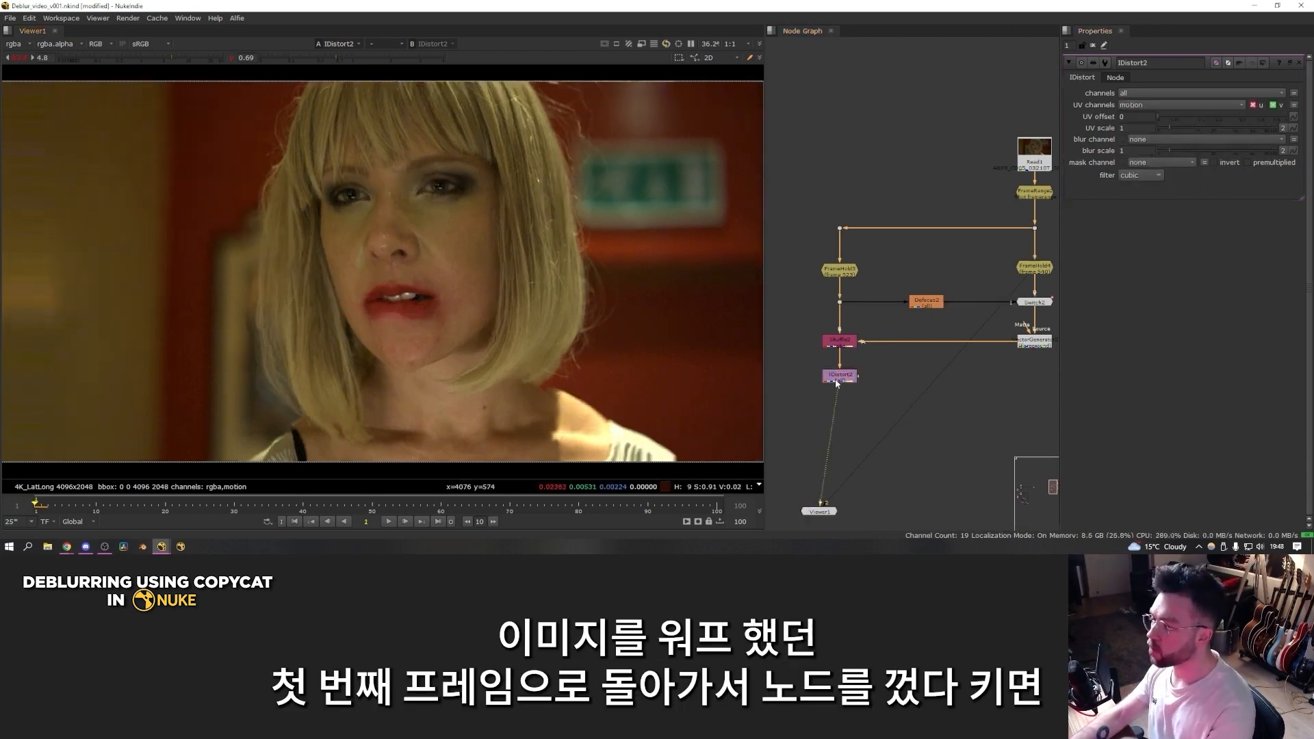
click(841, 377)
key(d)
key(d)
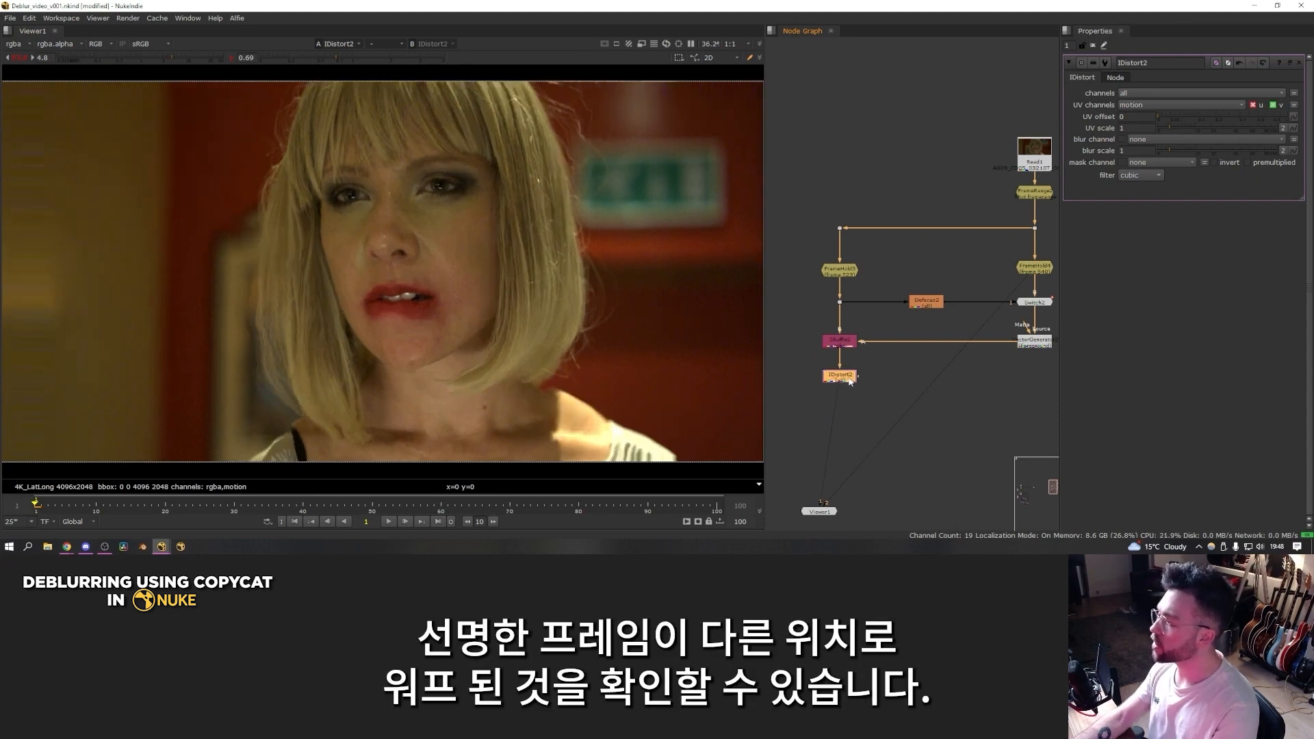
key(d)
key(d)
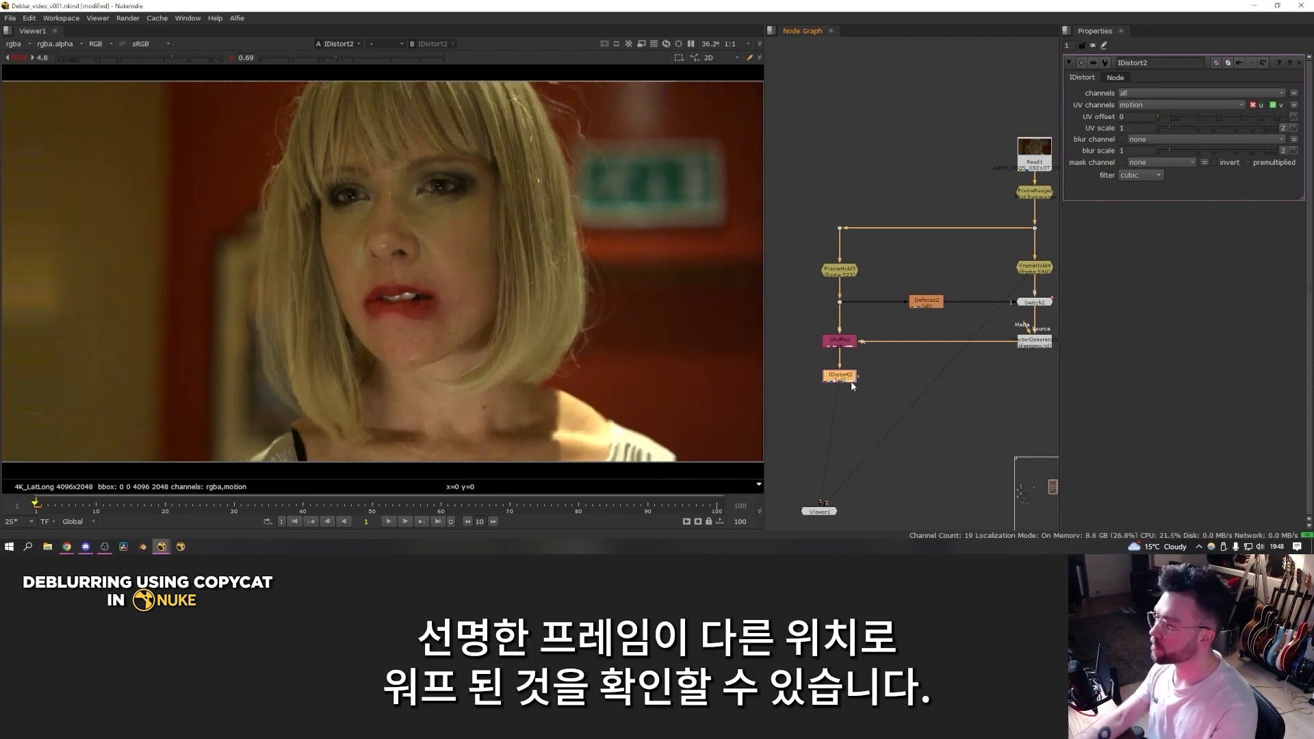
click(876, 383)
key(2)
key(1)
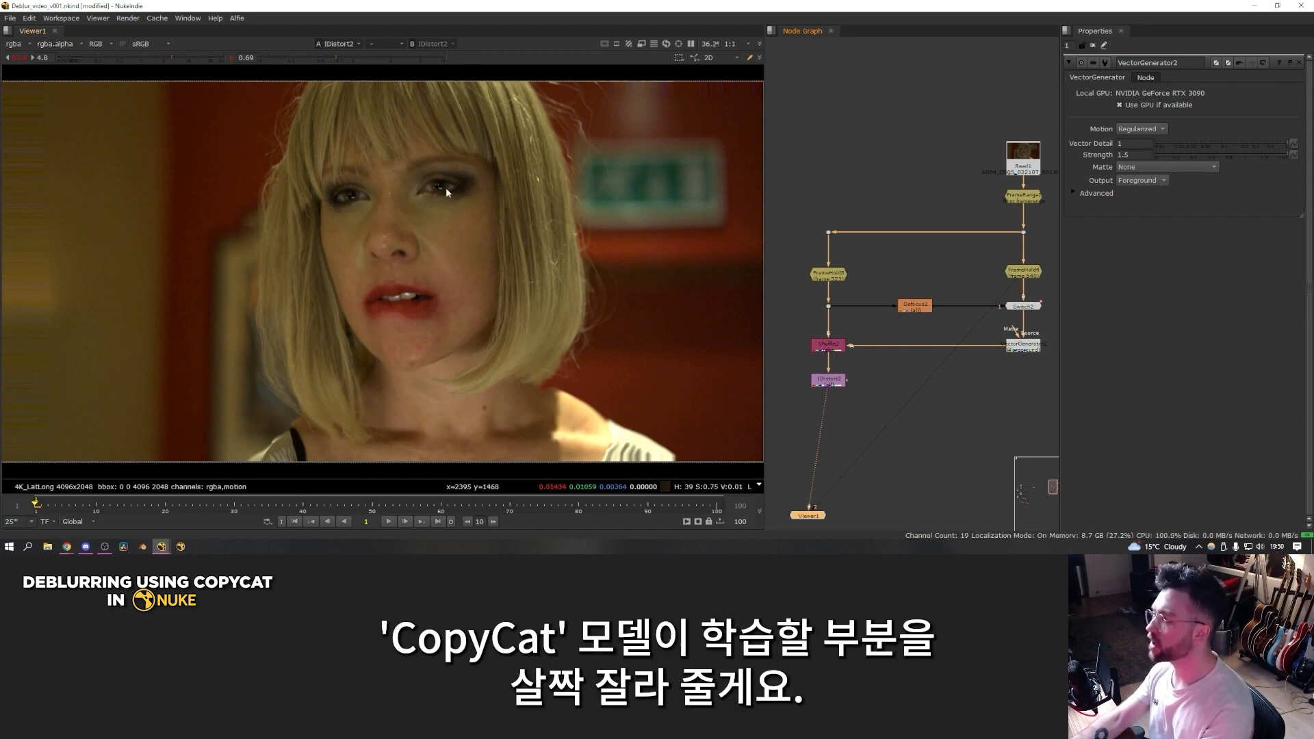
Step: Add a Roto node after IDistort with replace enabled, and draw a shape around the woman's fringe, face and side hair
click(837, 384)
key(o)
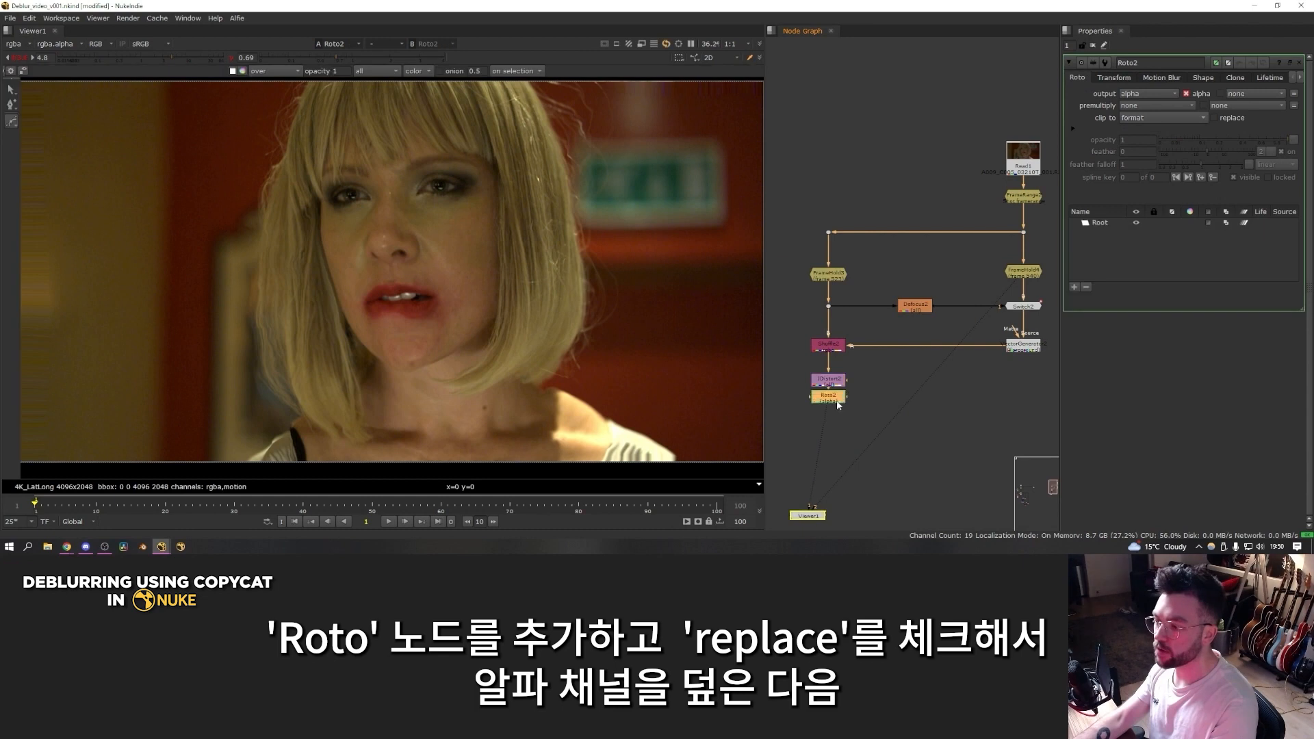
click(1213, 118)
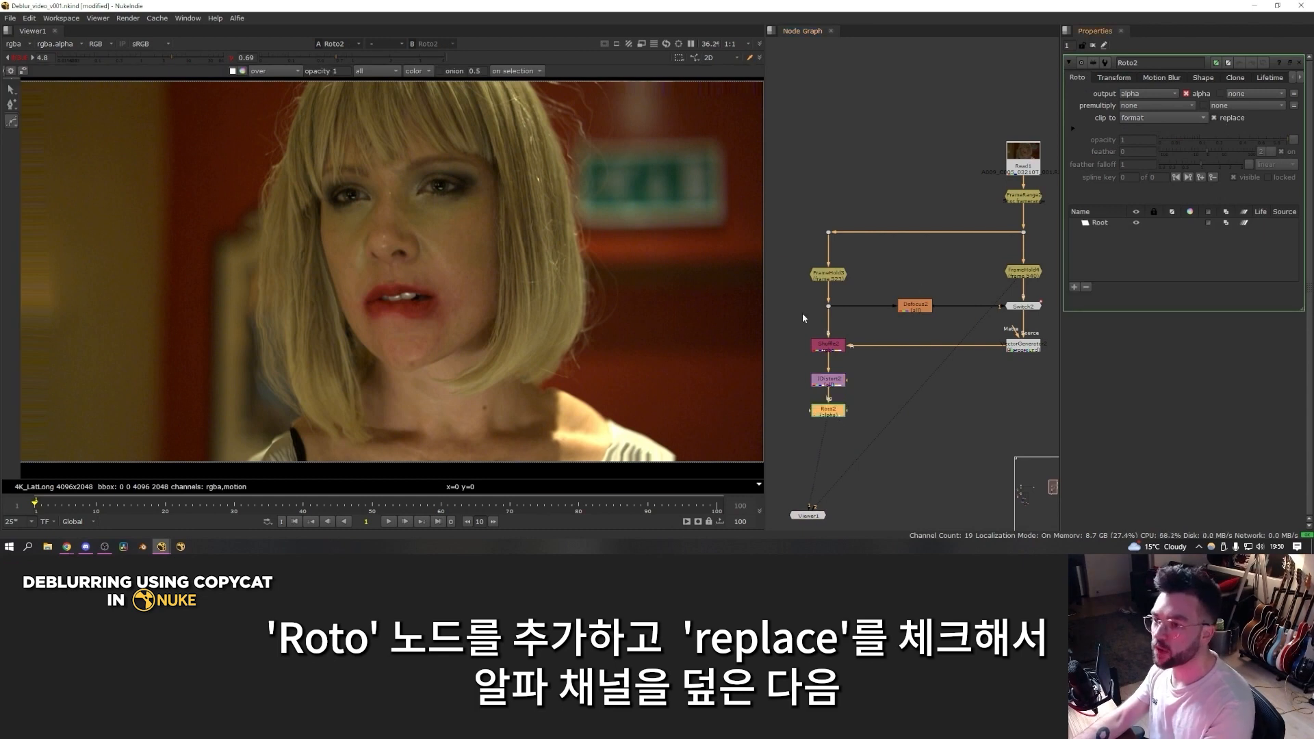
key(f)
click(325, 97)
click(298, 147)
click(329, 241)
click(343, 312)
click(382, 365)
click(411, 371)
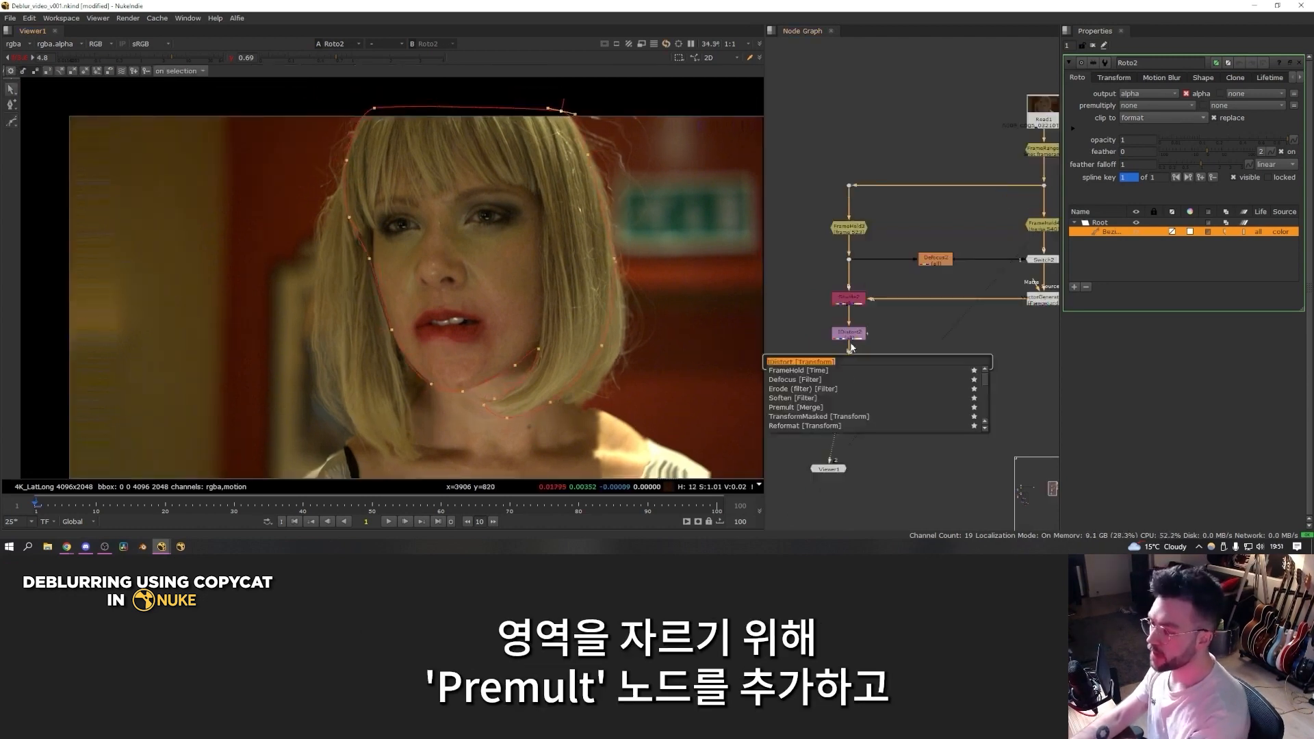
Step: Add a Premult node after the Roto and view its output
text(pre)
key(Down)
key(Return)
key(1)
Step: Insert a Blur between the Roto and Premult nodes, limited to the alpha channel with a size of 18
click(851, 363)
key(b)
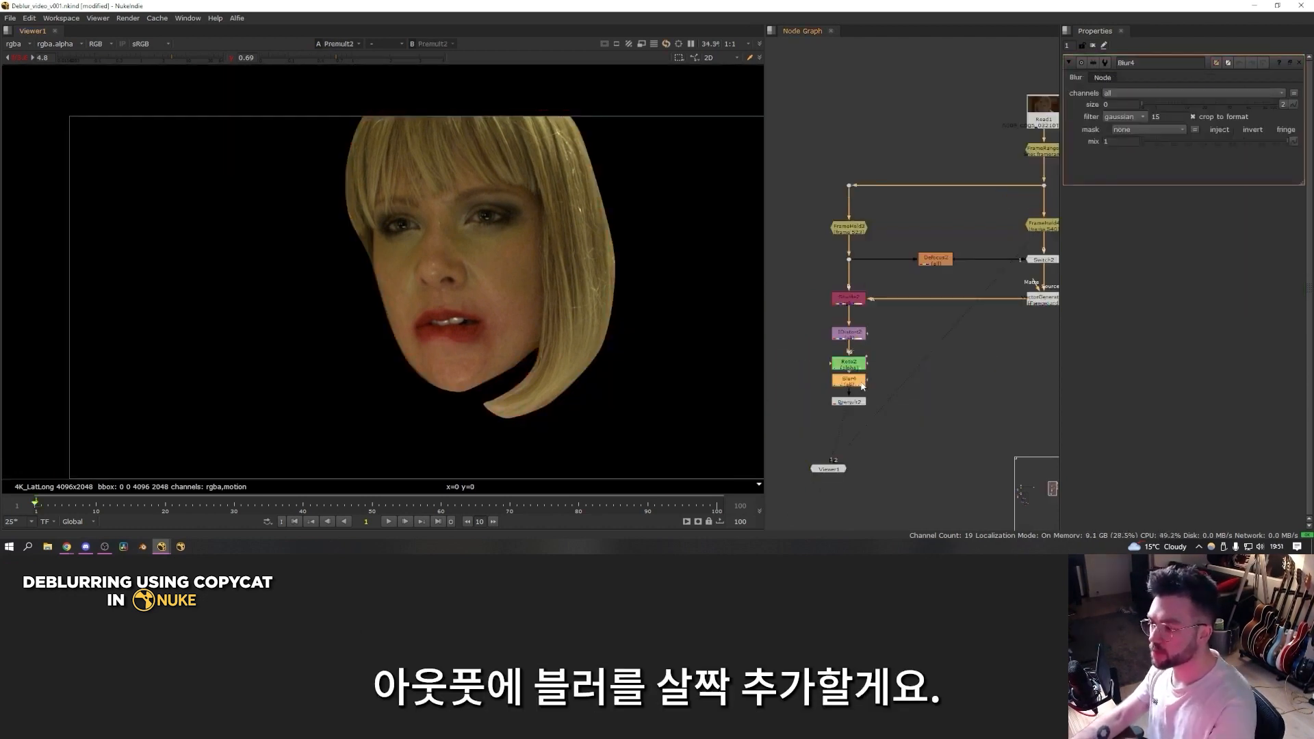
click(1139, 93)
click(1143, 164)
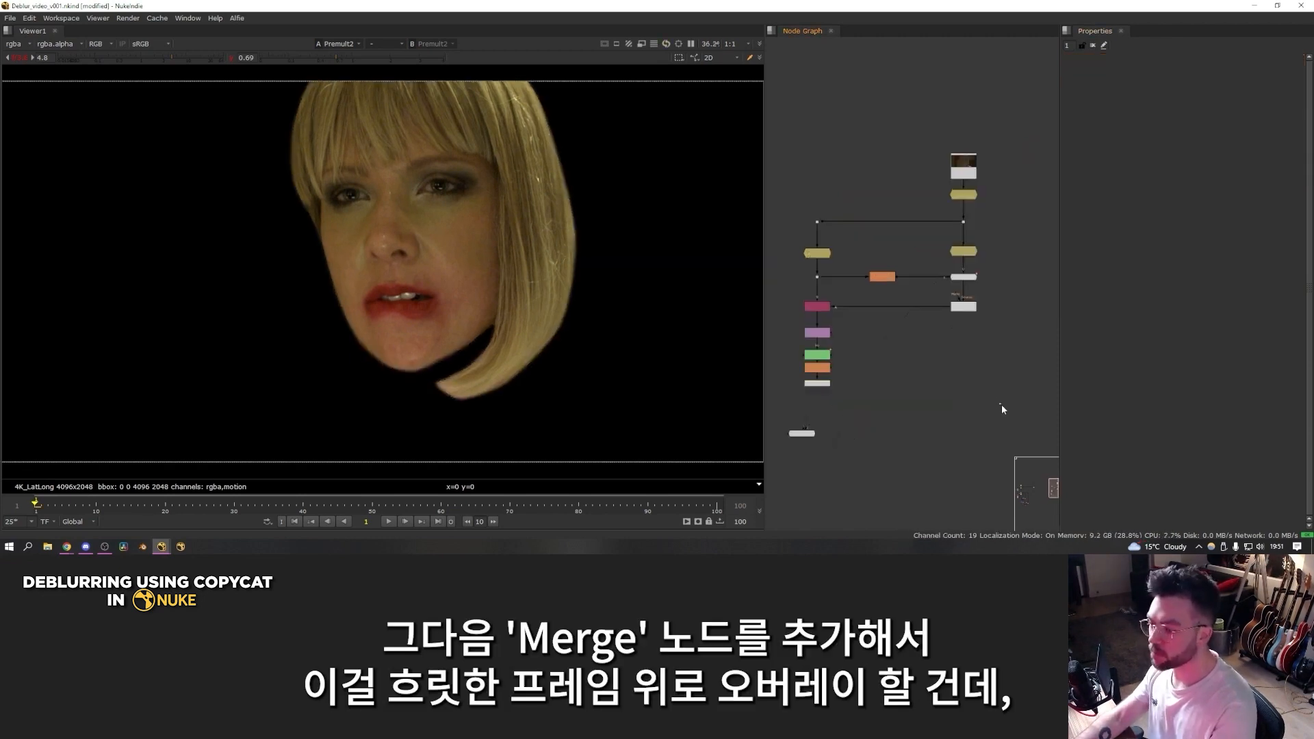
Step: Merge the Premult output over the blurry FrameHold, using it as the A input and the blurry frame as B, and view the result
key(m)
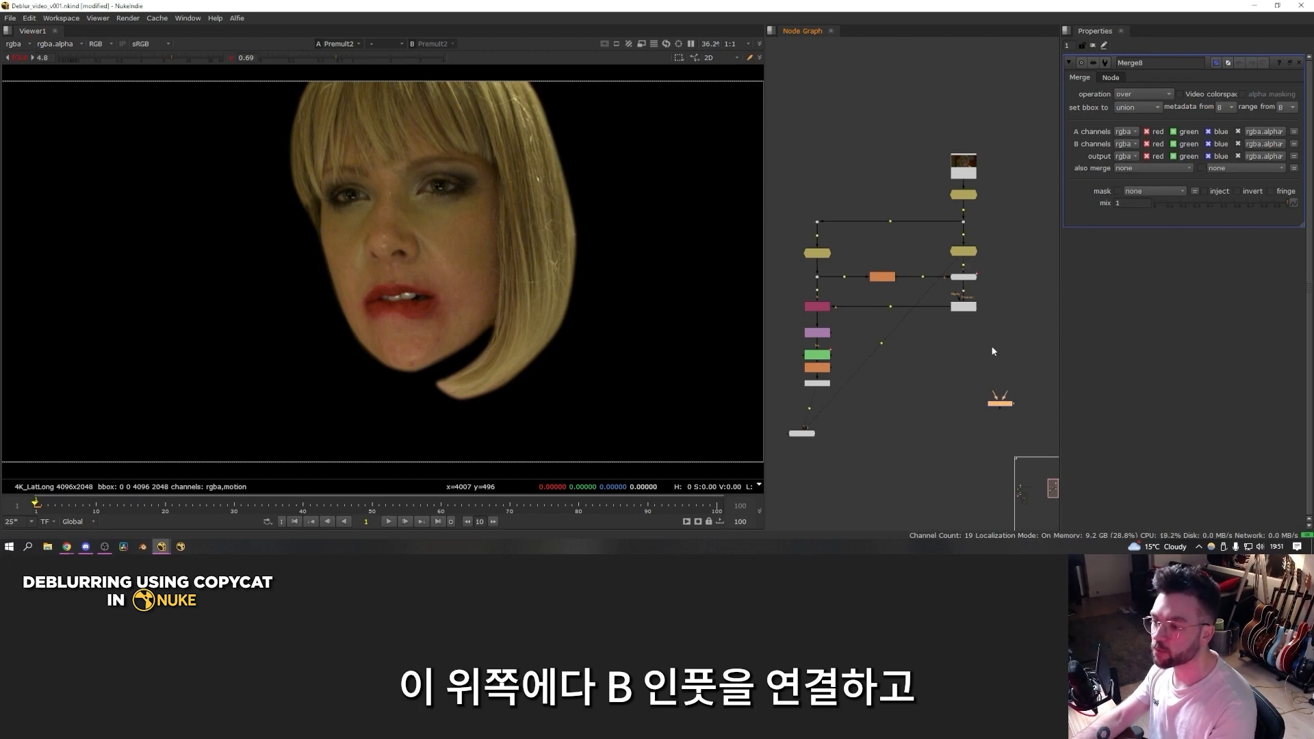
drag(1006, 389, 967, 251)
ctrl+drag(982, 328, 1041, 251)
ctrl+drag(909, 393, 818, 413)
drag(1000, 406, 1043, 415)
key(1)
Step: Toggle the Merge node off and on to compare position and face lighting between the patched and original blurry frames
key(d)
key(d)
key(d)
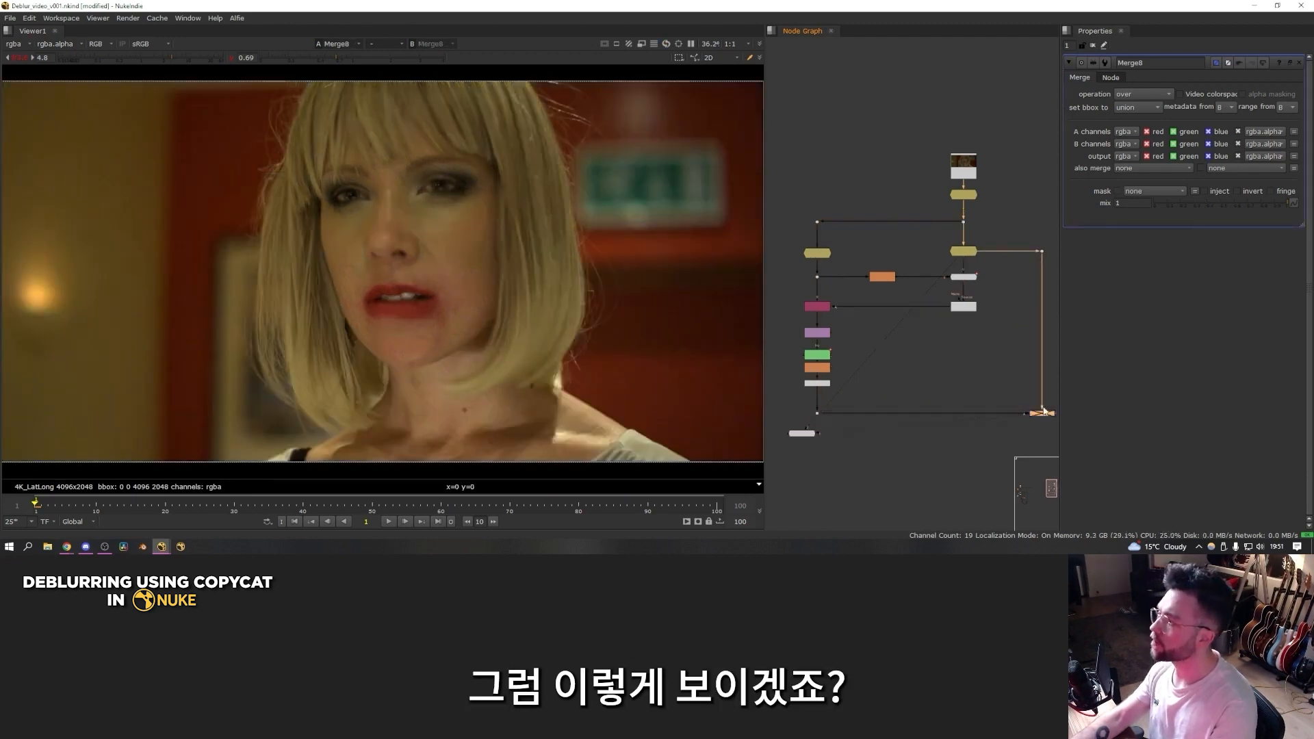
key(d)
scroll(1007, 400, down, 3)
middle_drag(1008, 401, 929, 372)
key(d)
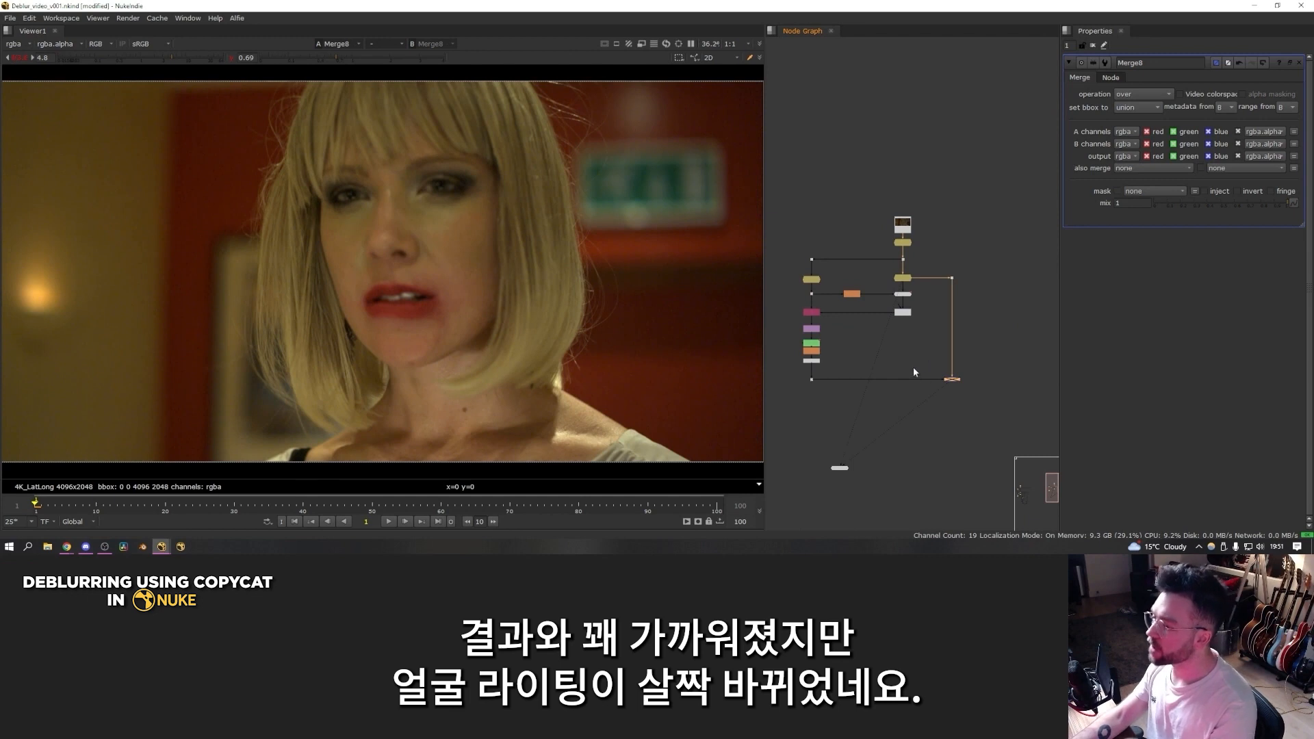
key(d)
key(d)
key(d)
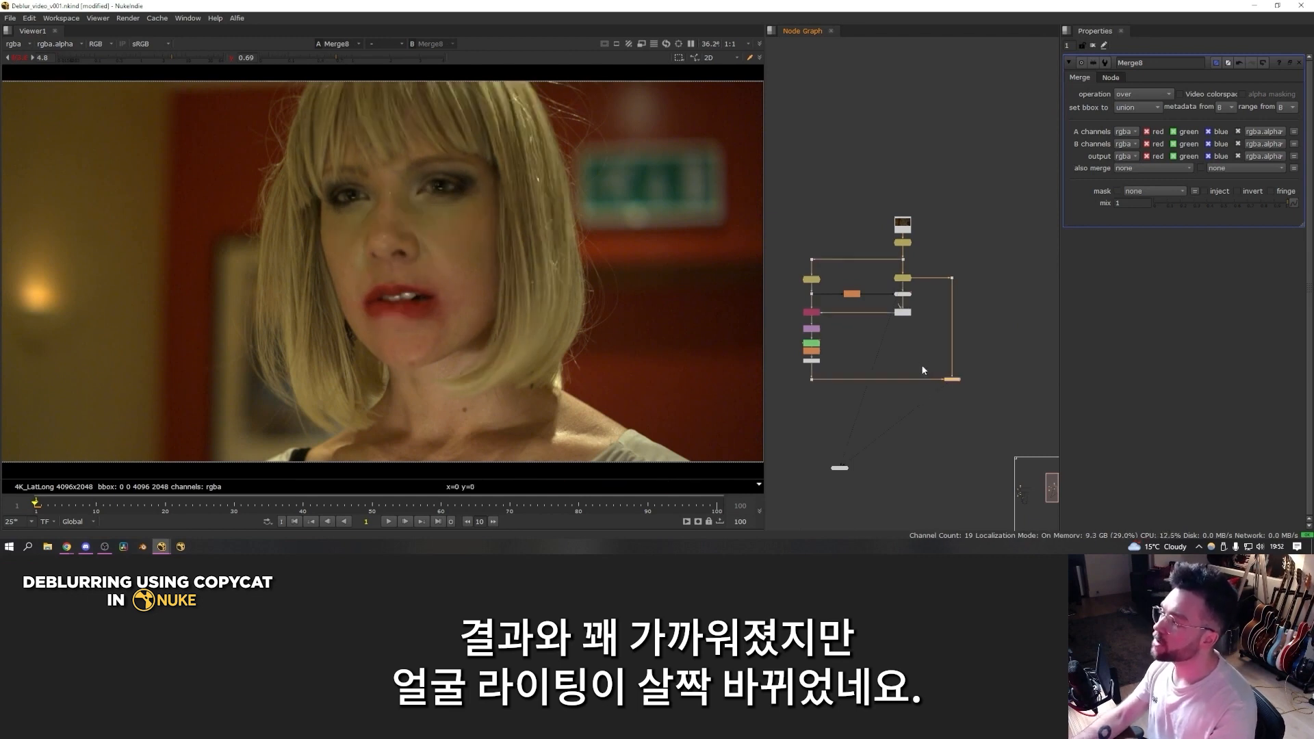
key(d)
key(d)
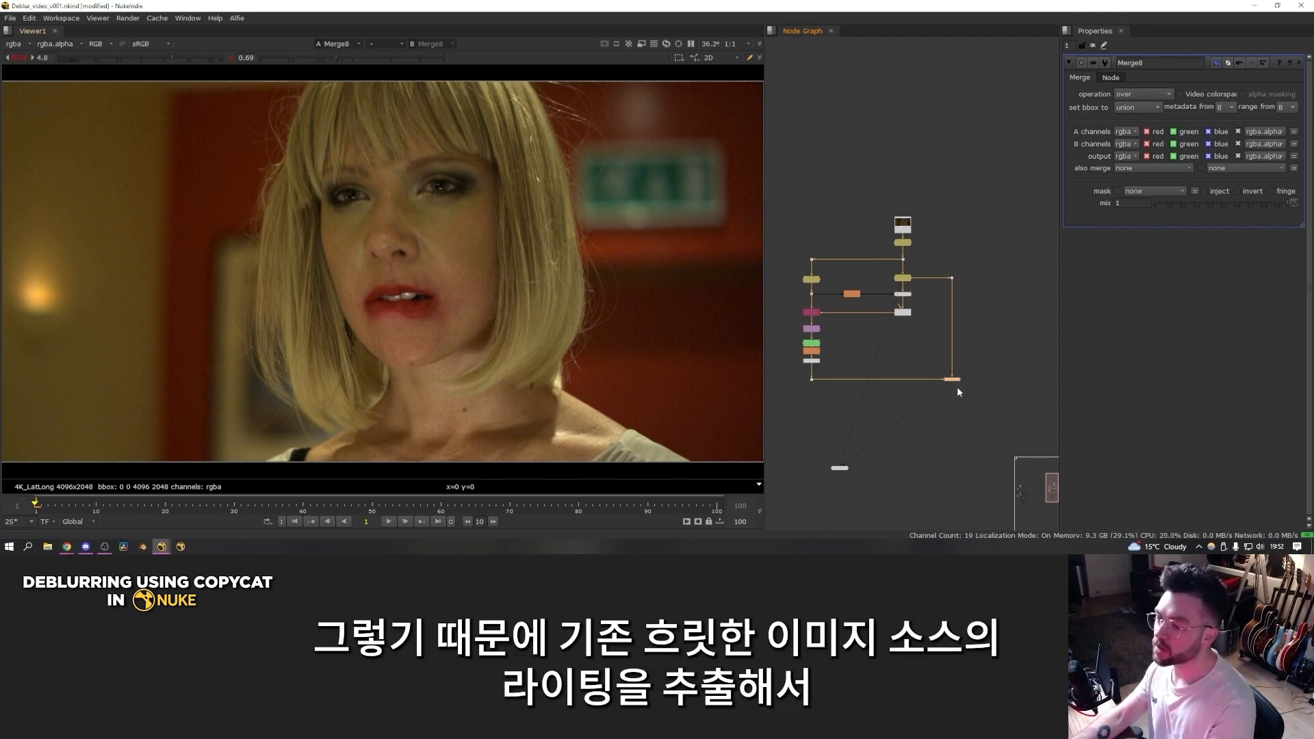
key(d)
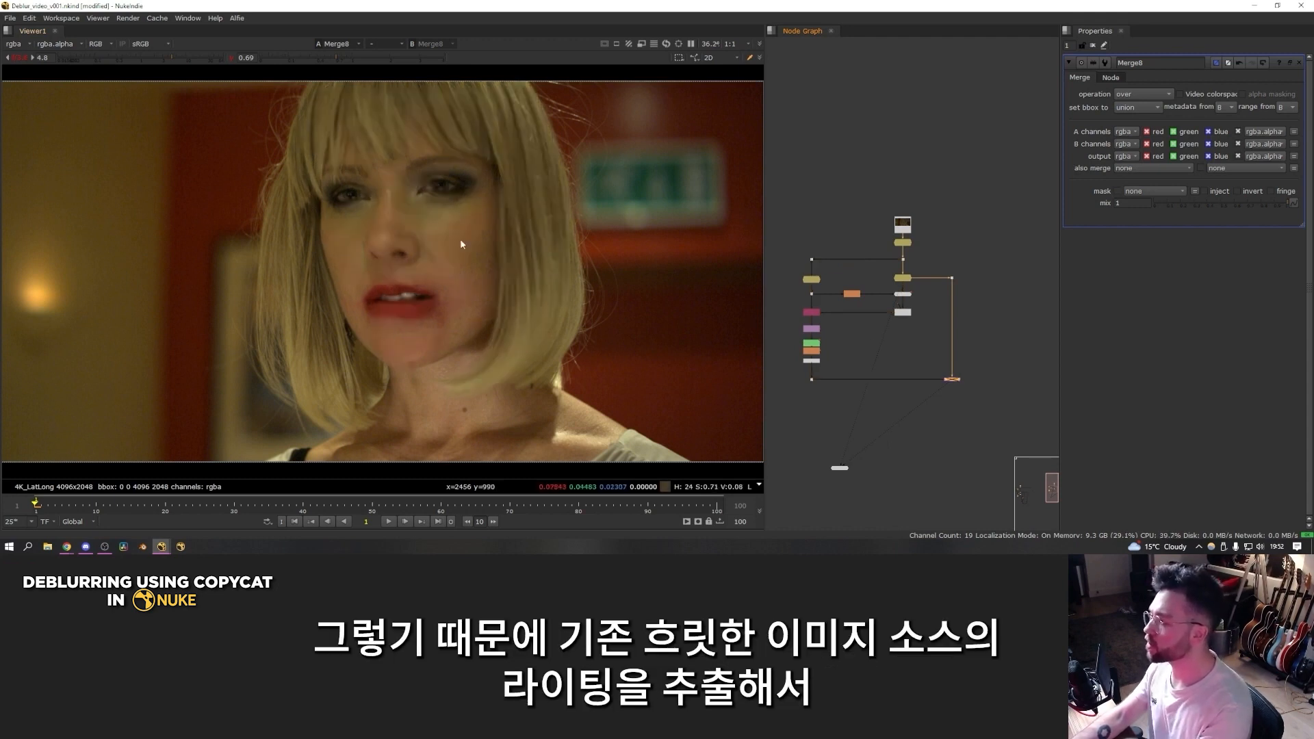
key(d)
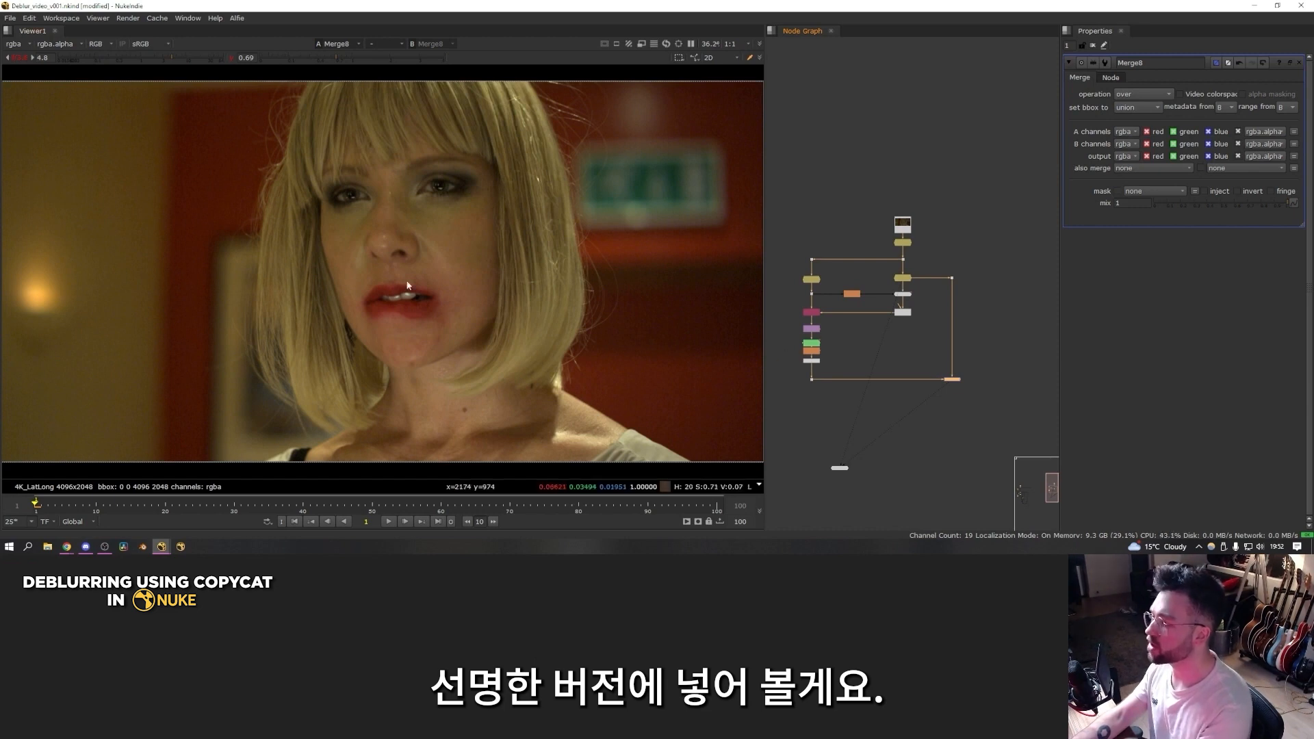
Step: Add a Blur node with a size of 30 below the merged result to remove its high-frequency detail
scroll(937, 383, up, 3)
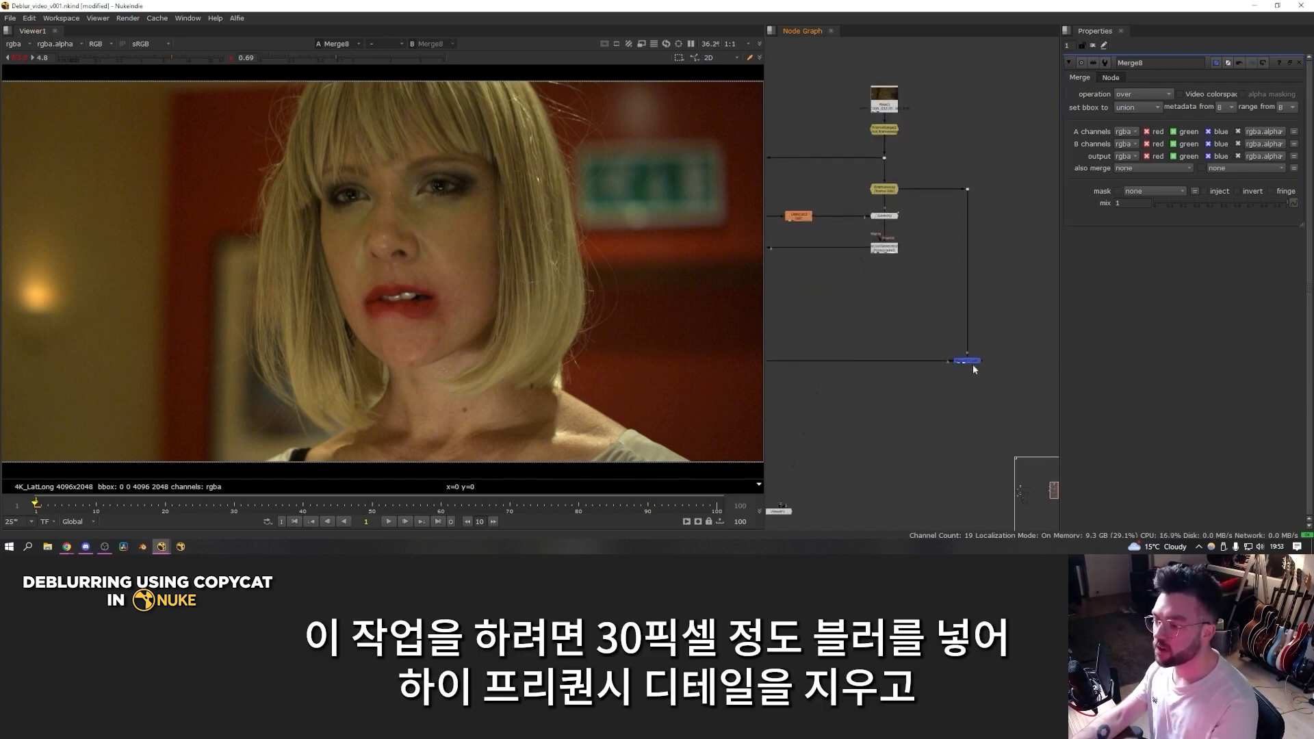
key(b)
double_click(1121, 105)
text(30)
key(Return)
middle_drag(969, 393, 936, 388)
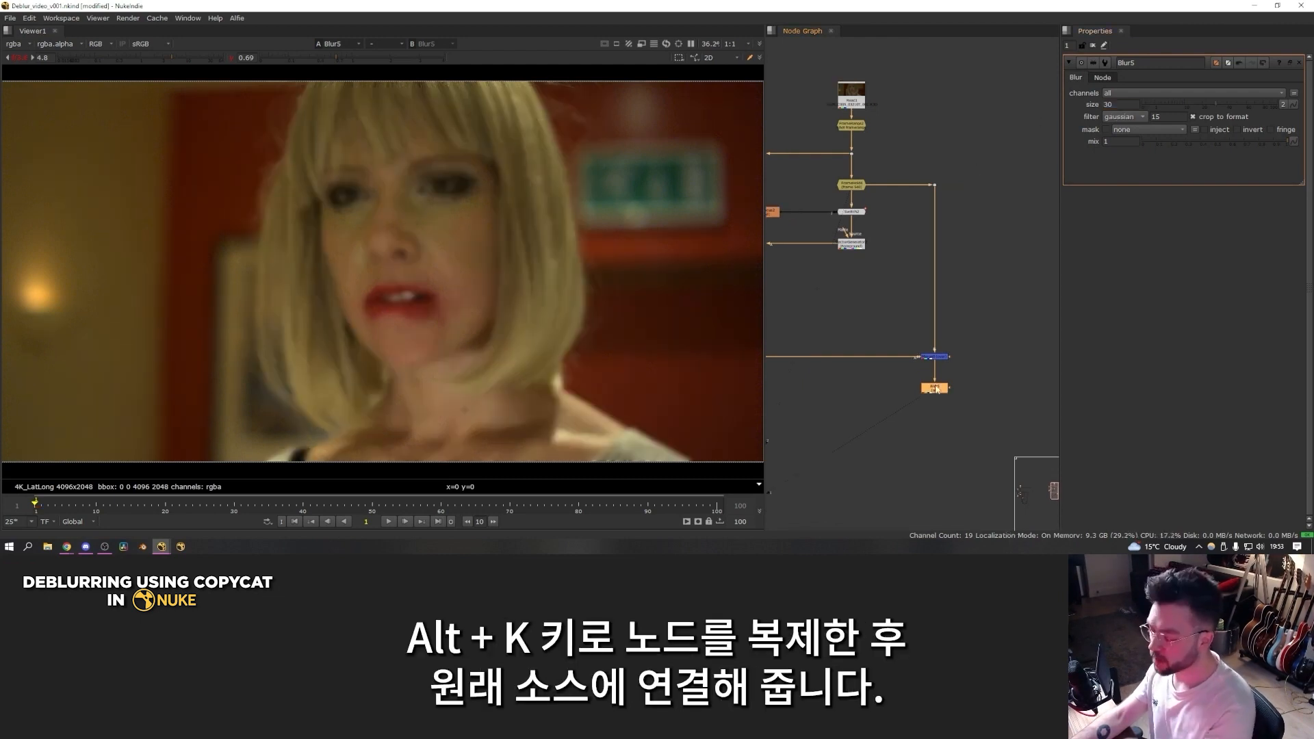
Step: Clone the size 30 Blur and connect the clone to the original blurry FrameHold through a dot
key(alt+k)
drag(976, 395, 996, 391)
drag(943, 199, 934, 185)
ctrl+drag(965, 287, 996, 184)
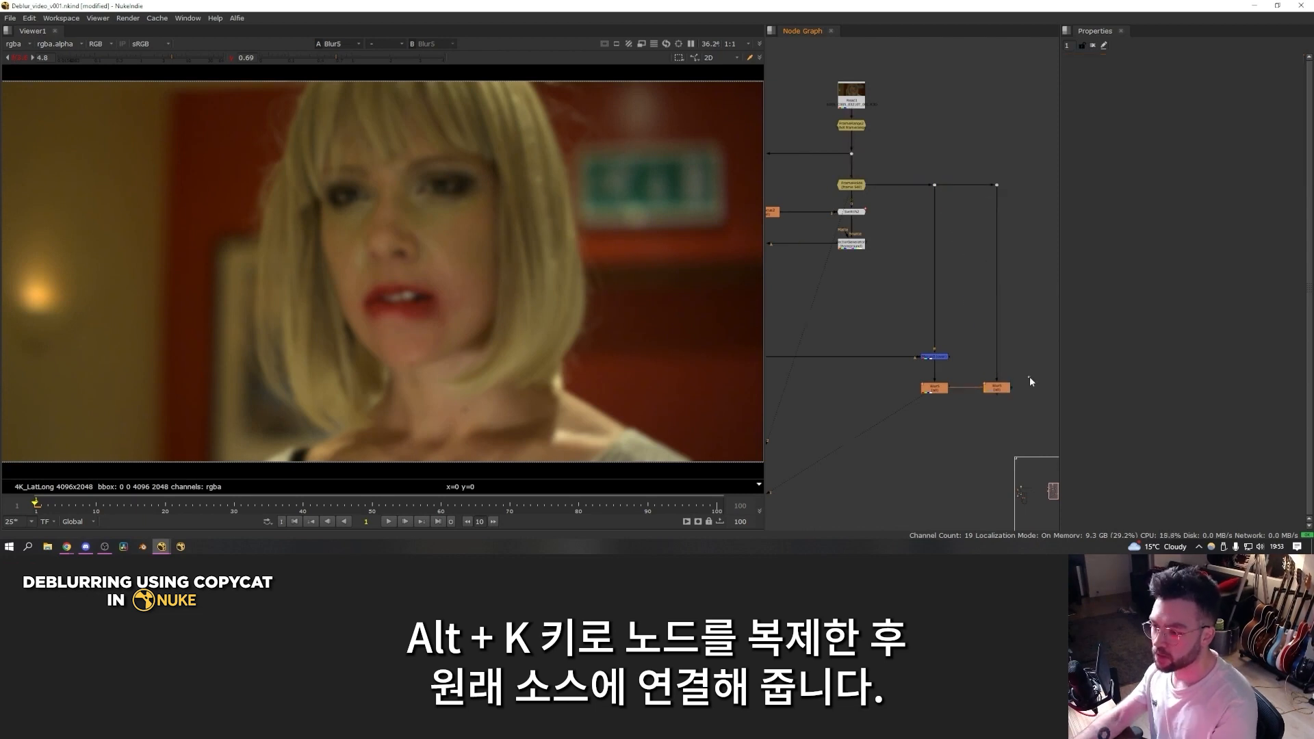
Step: Merge the two blurs with the from operation and swap the merge's A and B inputs
drag(1029, 376, 899, 427)
key(m)
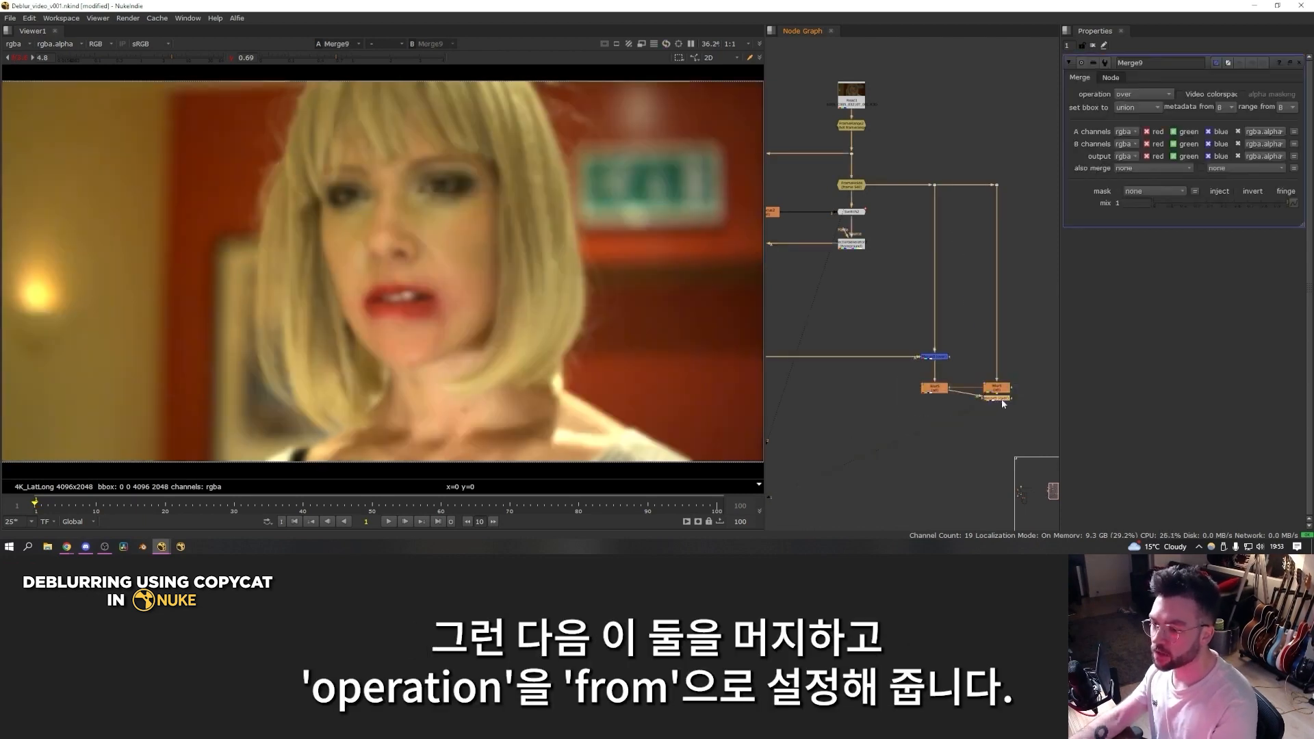
click(1136, 96)
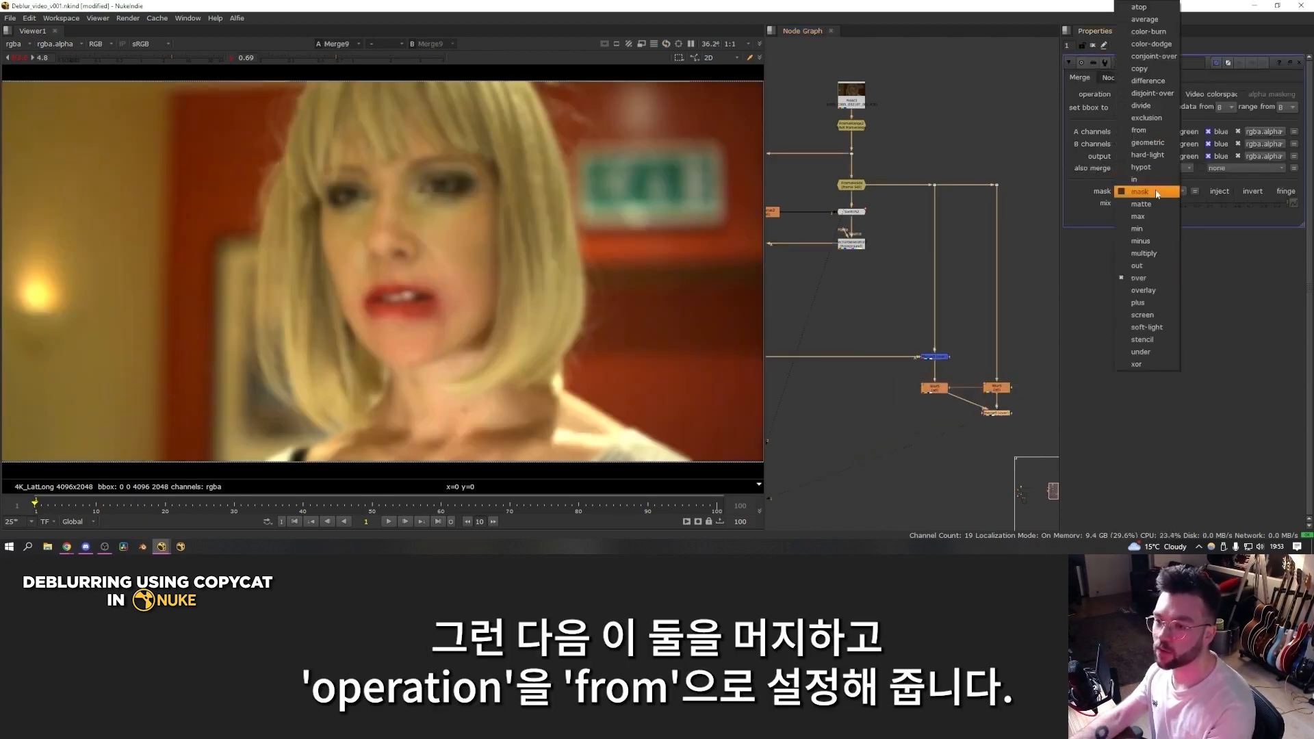
click(1152, 130)
scroll(1011, 414, up, 5)
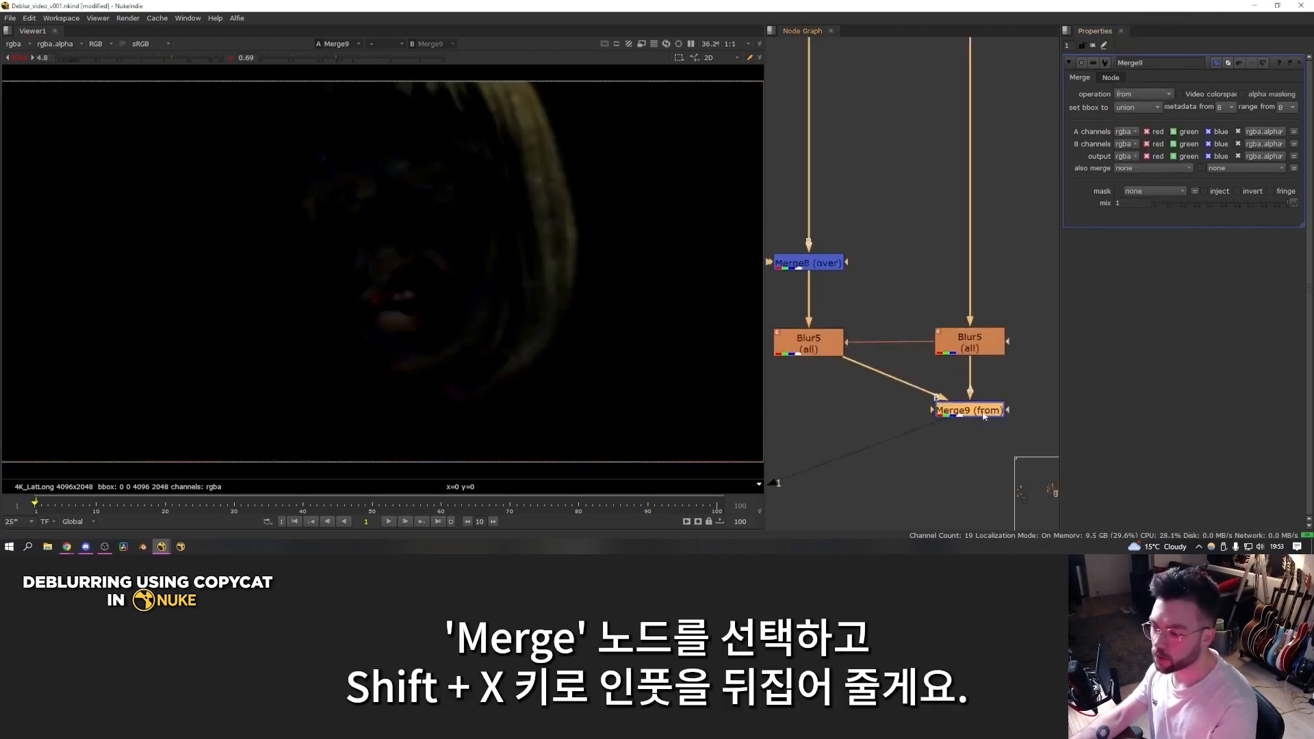
key(shift+x)
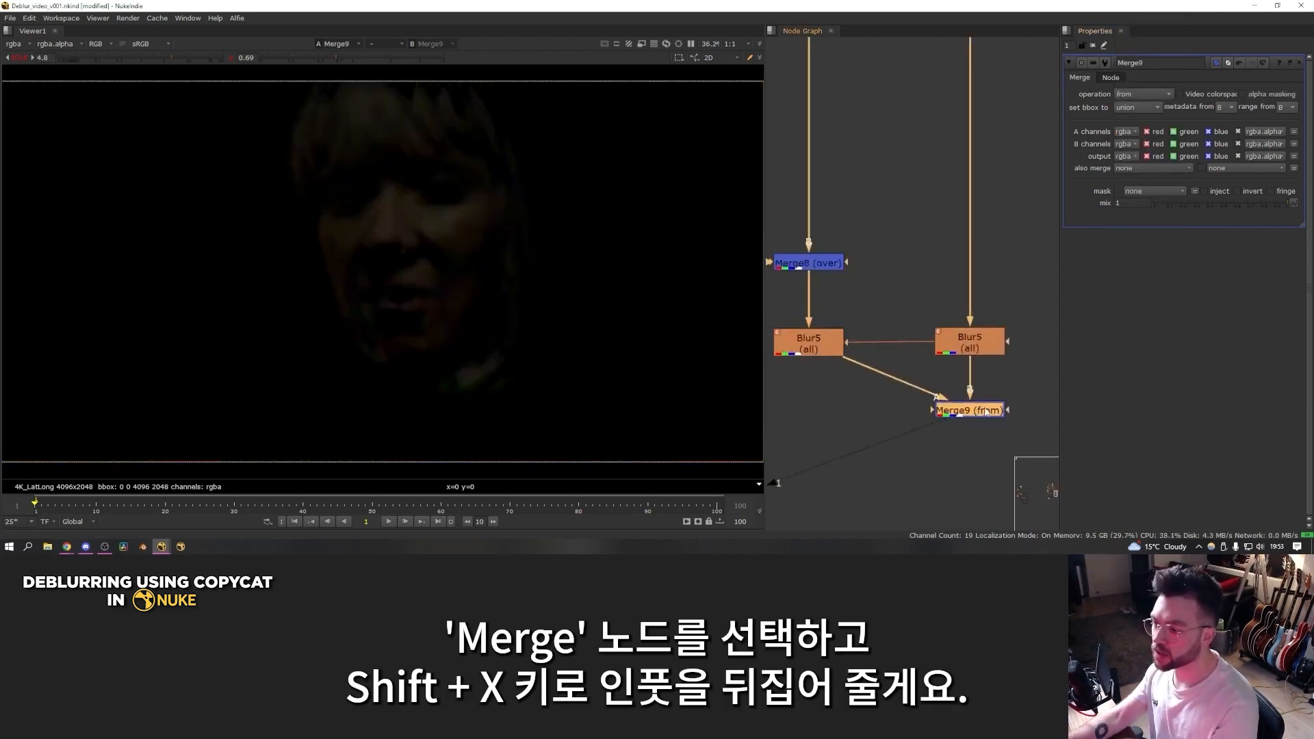
Step: Route the from merge's A input through a dot beneath the first Blur, and view the merge's output
click(1009, 388)
scroll(929, 378, down, 3)
ctrl+drag(908, 380, 862, 396)
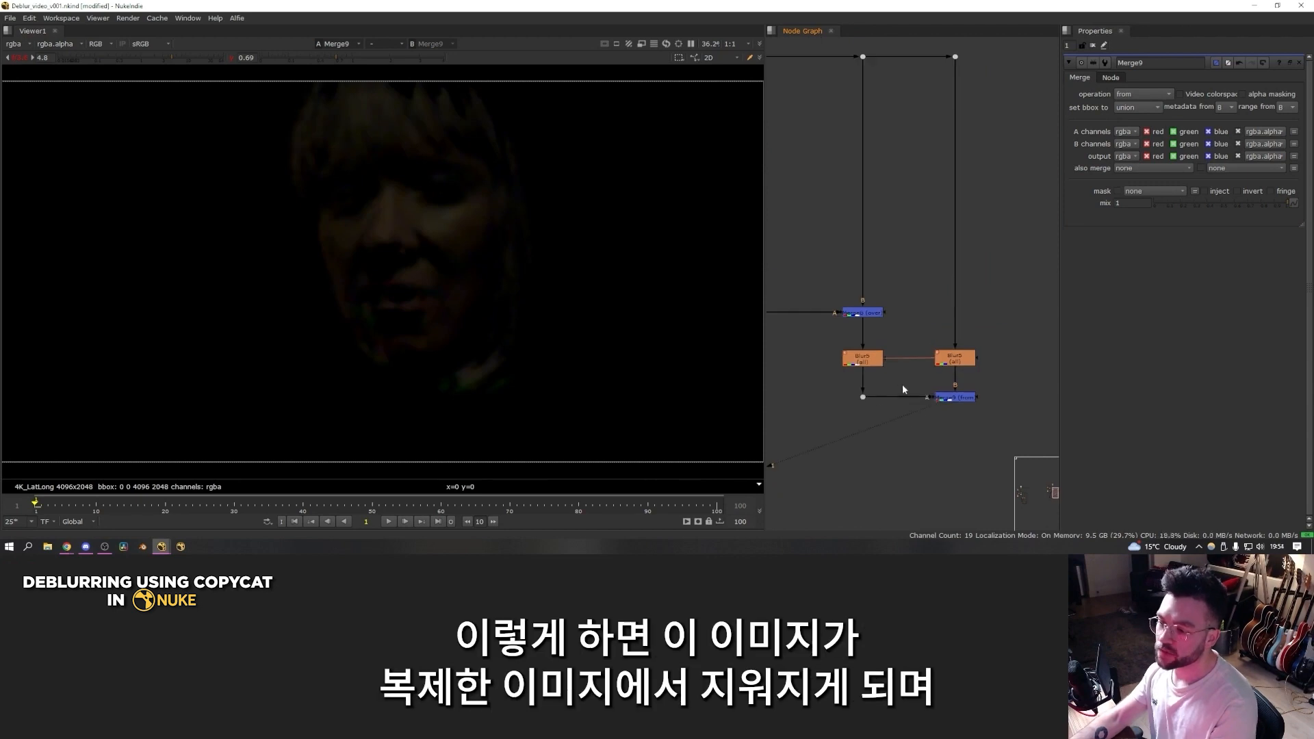
key(1)
click(954, 397)
key(1)
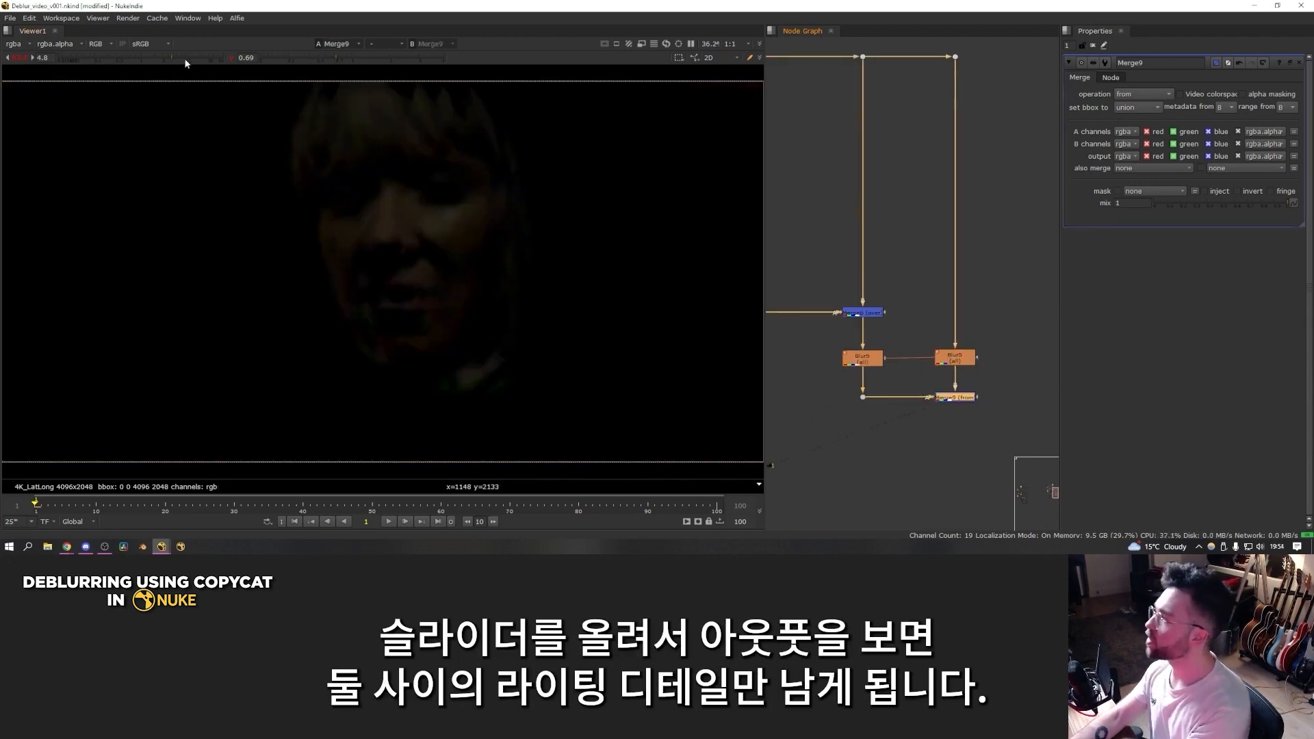
Step: Vary the viewer gain to inspect the lighting difference output by the from merge
drag(186, 62, 208, 62)
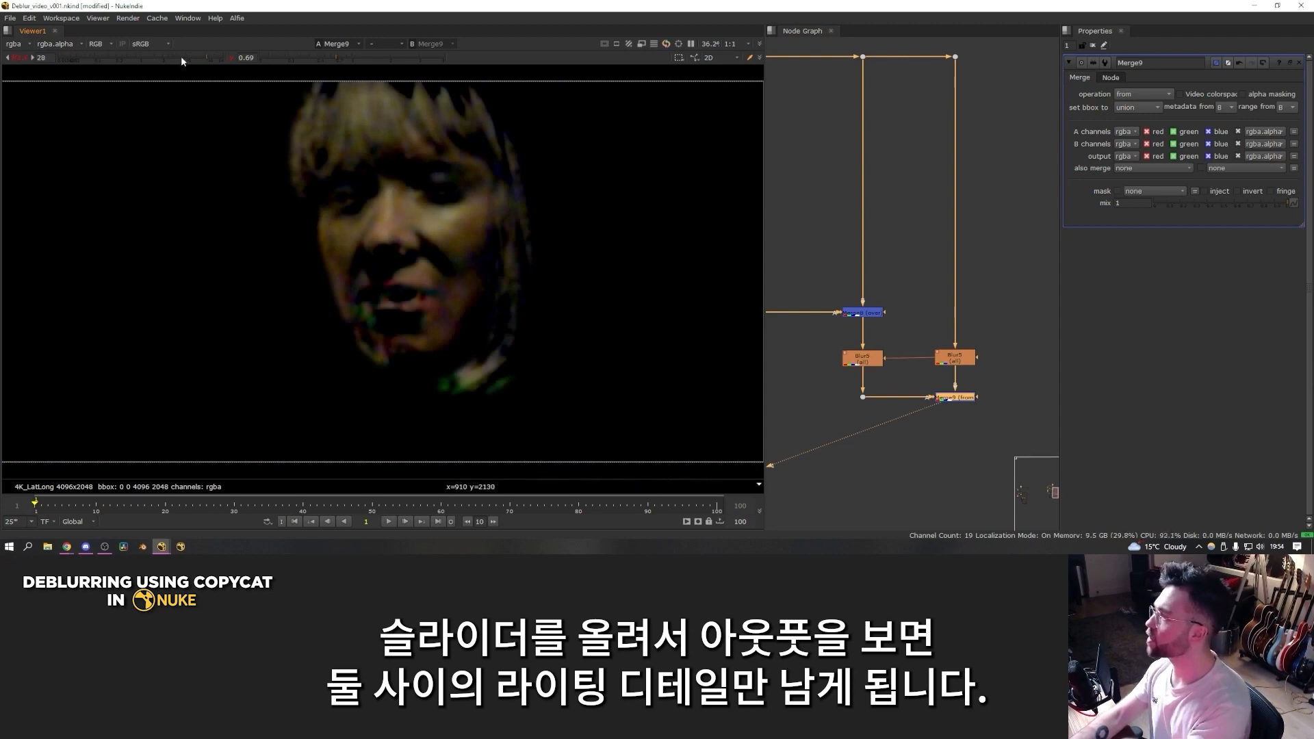
drag(181, 55, 174, 56)
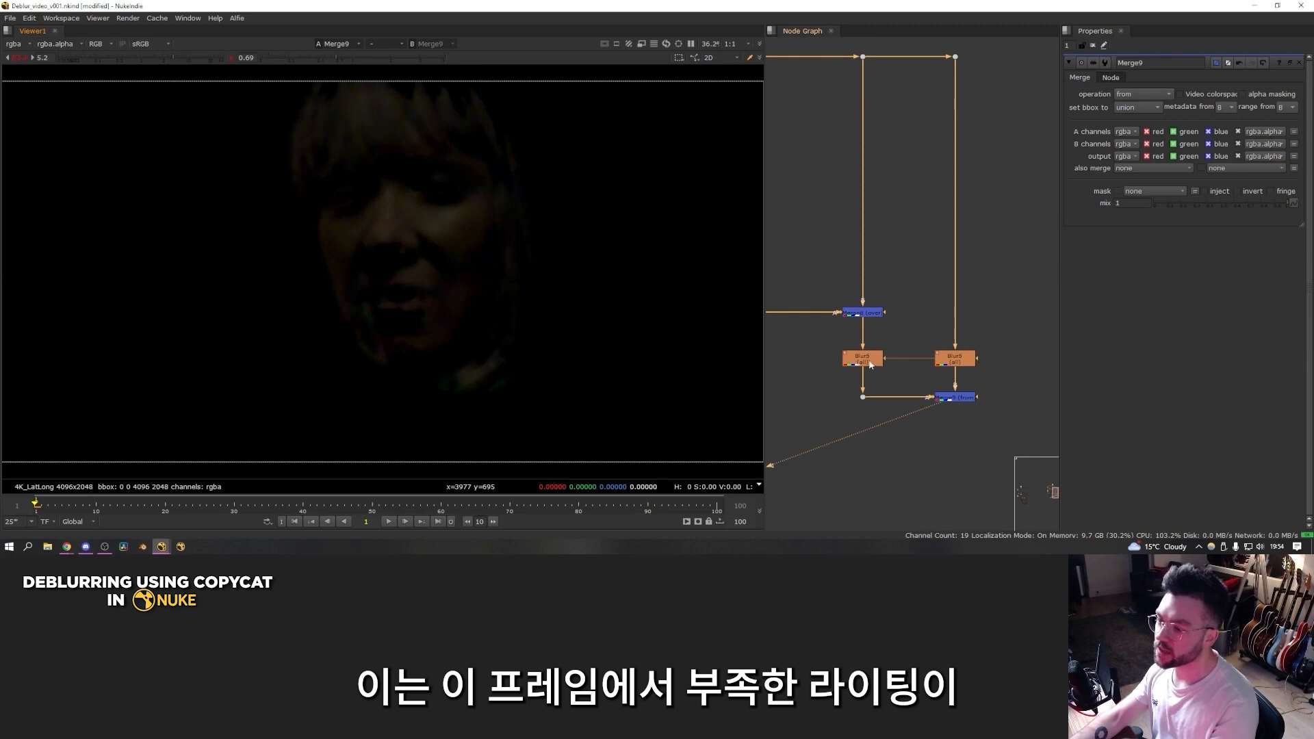
click(951, 358)
key(1)
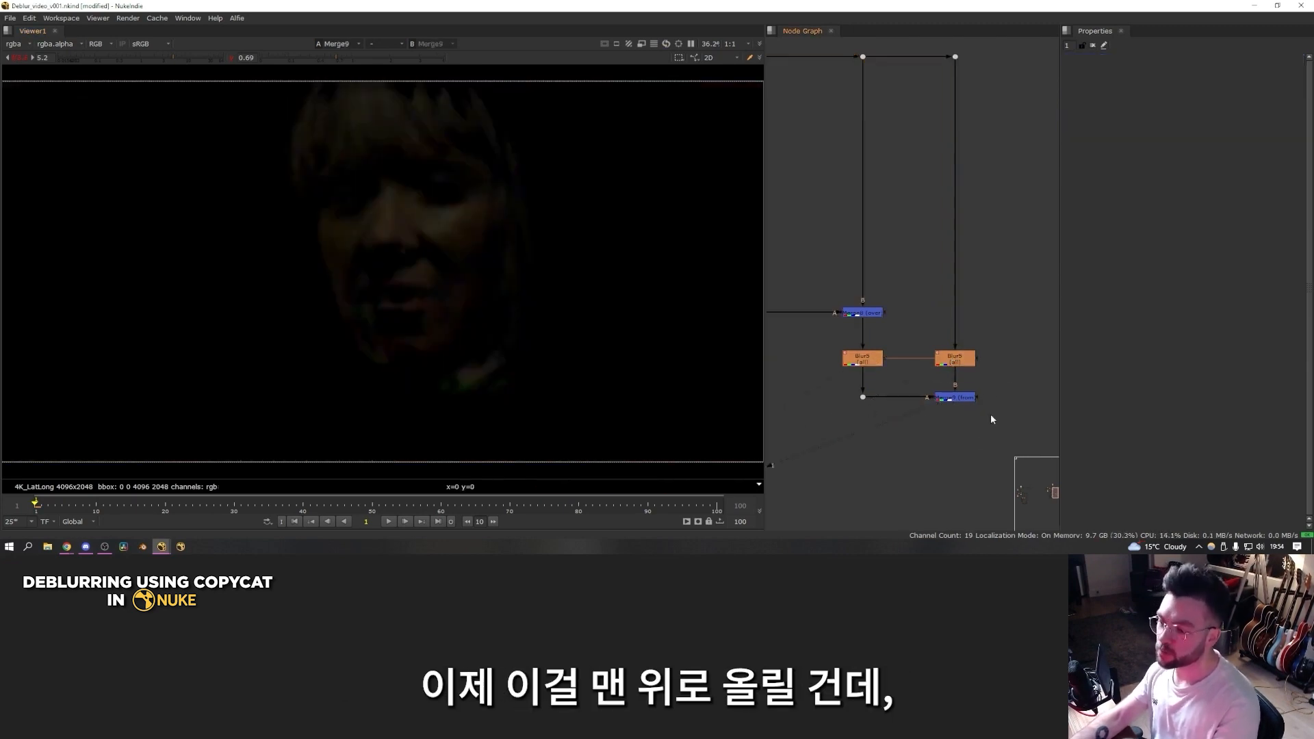
Step: Add a Merge below the first Blur, feed the from merge into its A input through a dot, and set its operation to plus
key(m)
drag(863, 401, 863, 398)
drag(887, 456, 956, 439)
click(870, 439)
key(1)
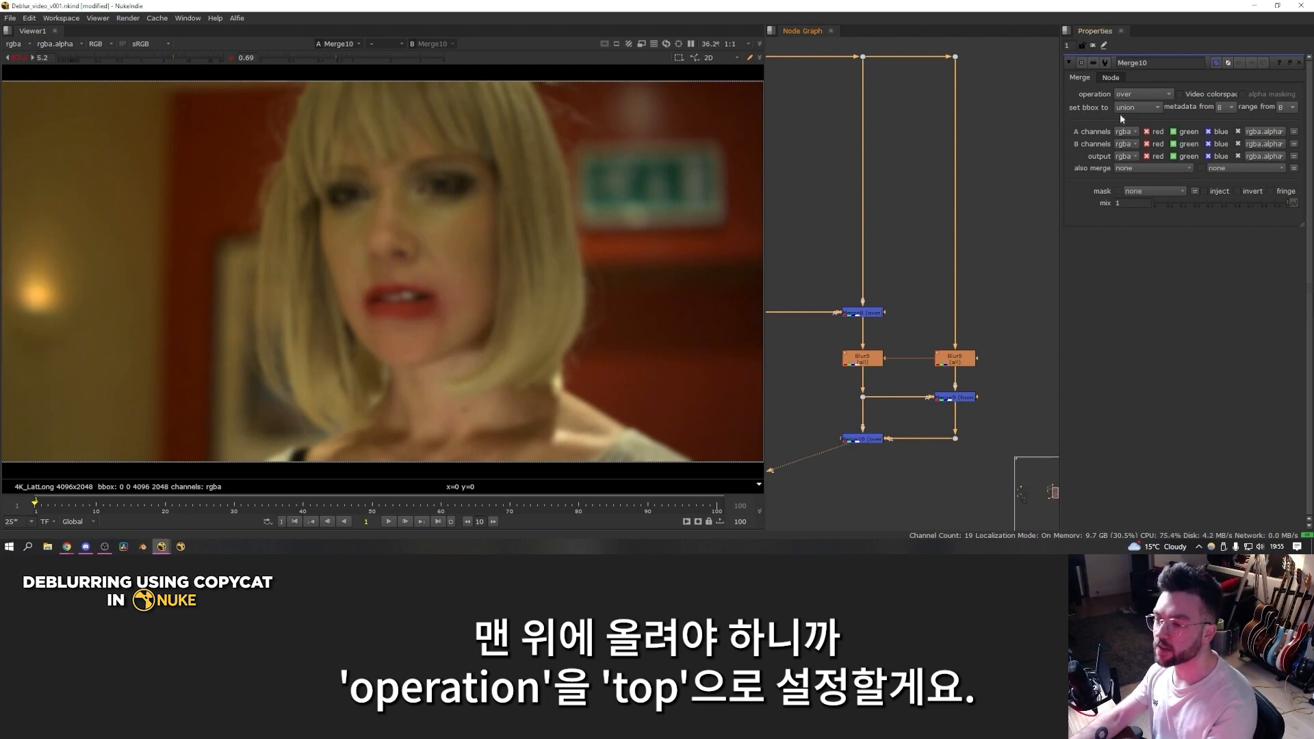
click(1141, 94)
click(1146, 304)
Step: Toggle the plus merge off and on and compare its output with the blurred original frame
click(869, 441)
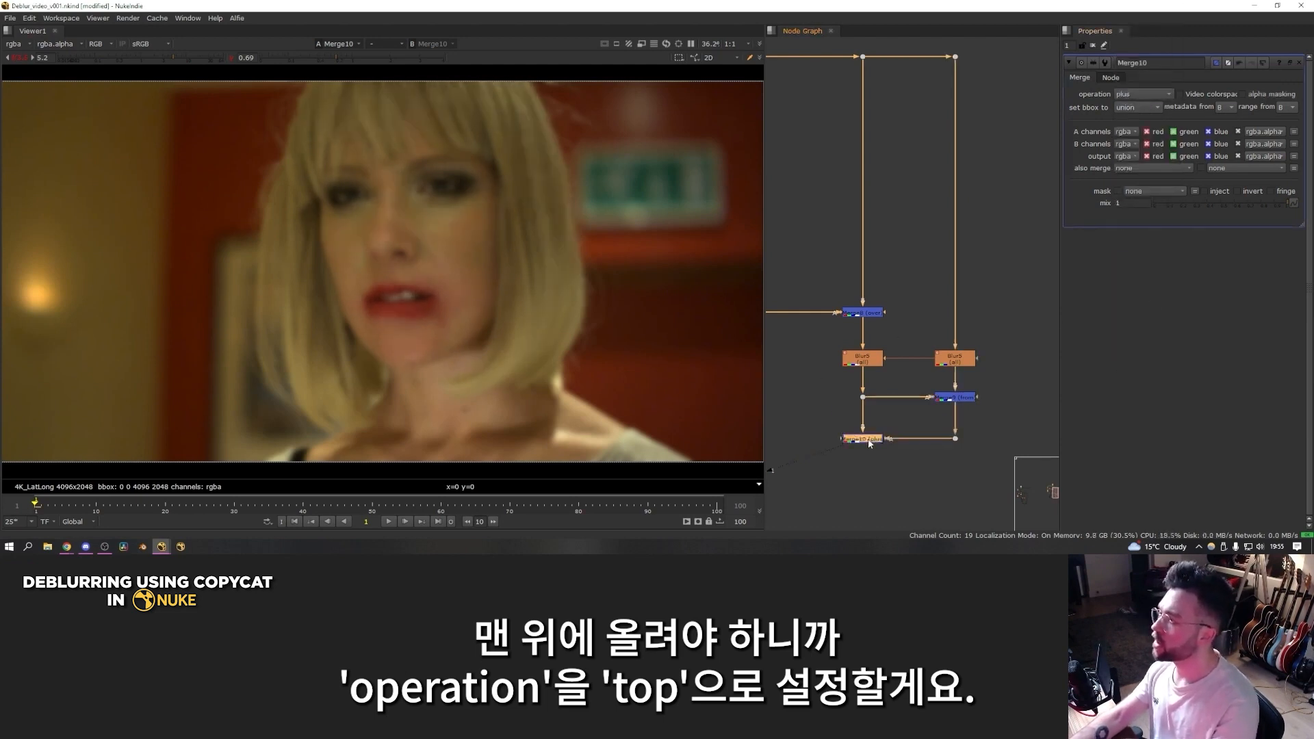
key(d)
key(d)
key(d)
key(d)
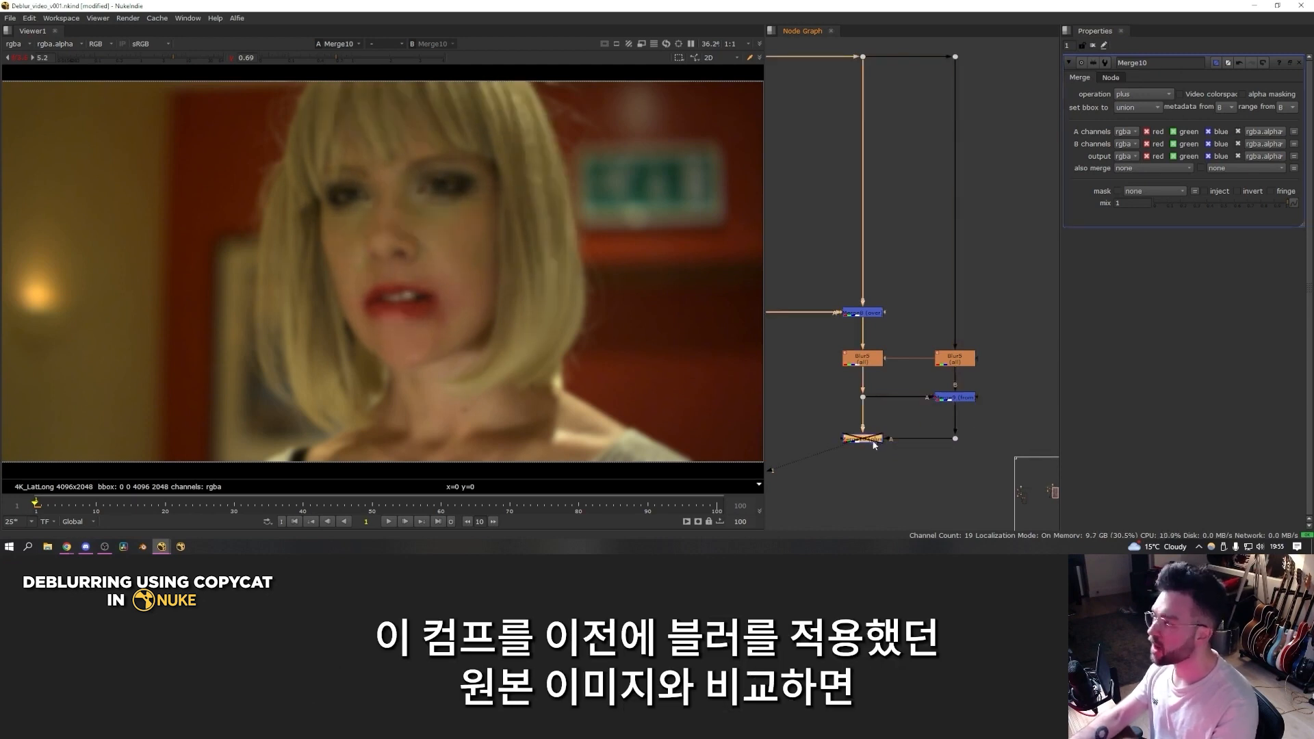
click(954, 362)
key(1)
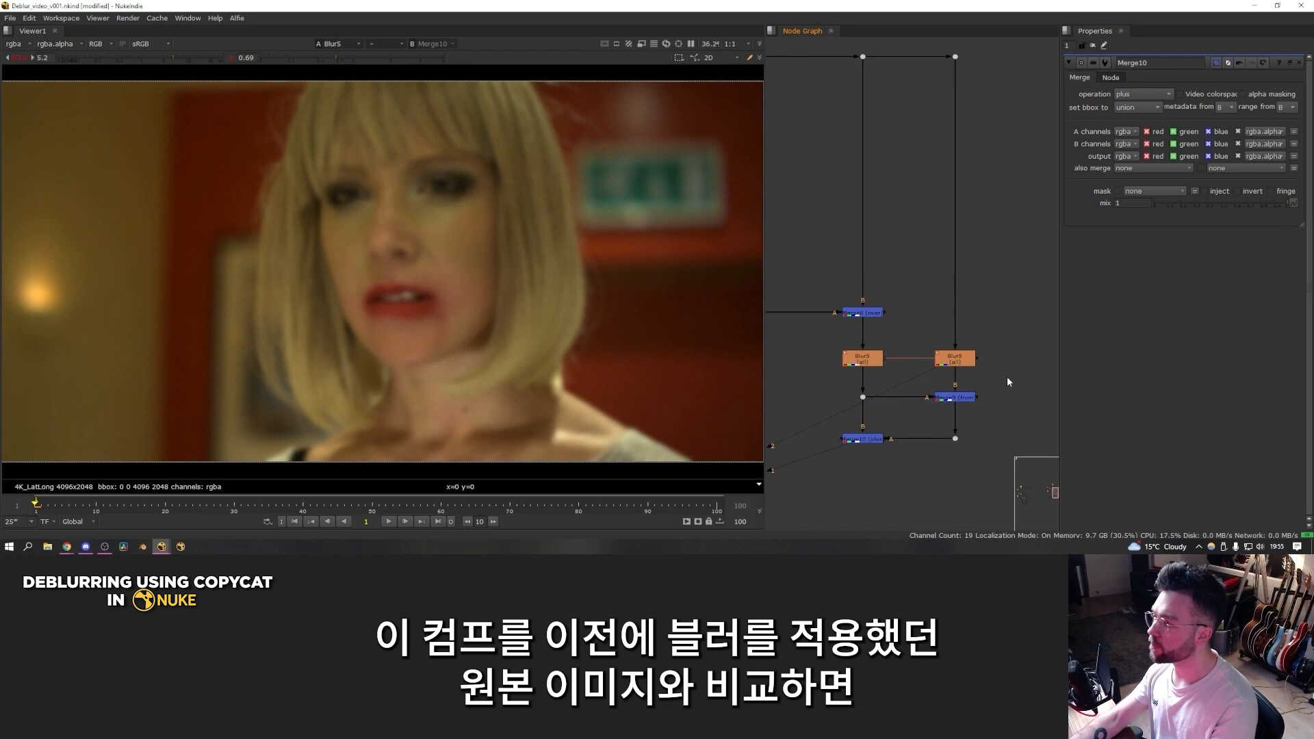
key(1)
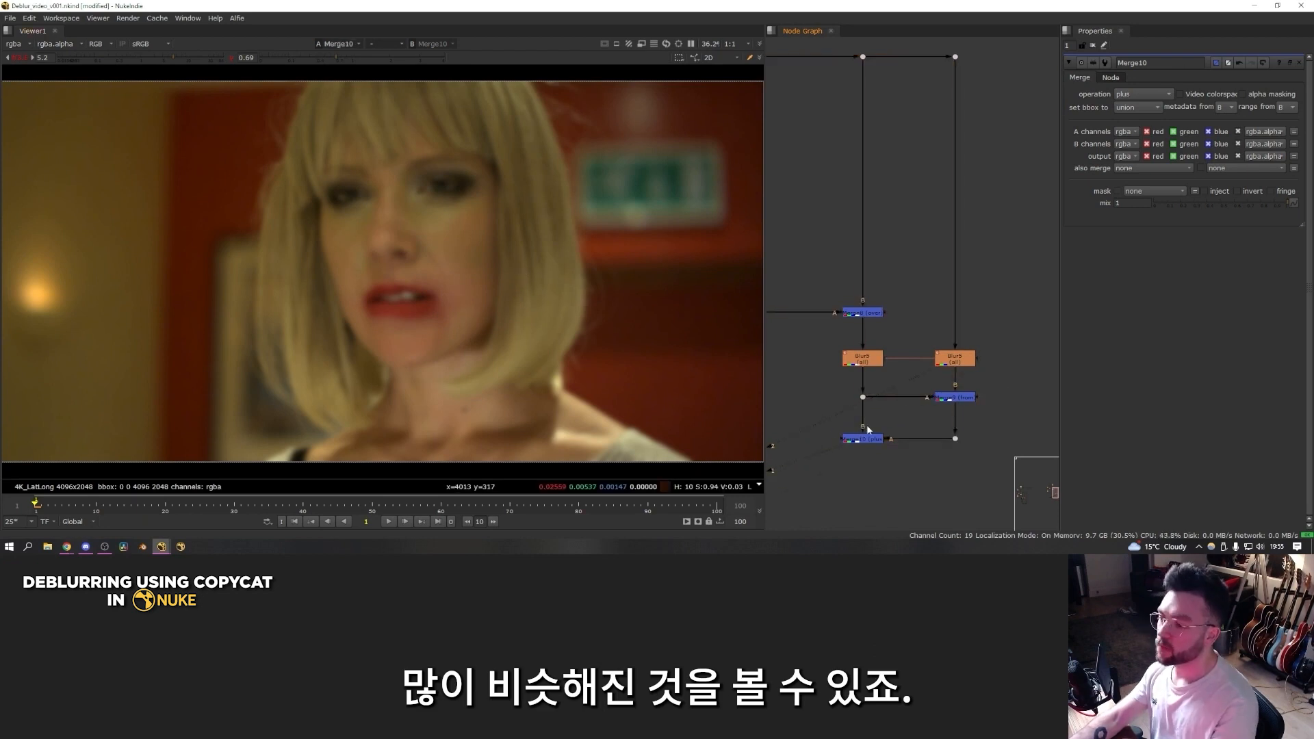
Step: Compare the sharp merged face above the first Blur with the blurred plus merge in the viewer
click(863, 313)
key(1)
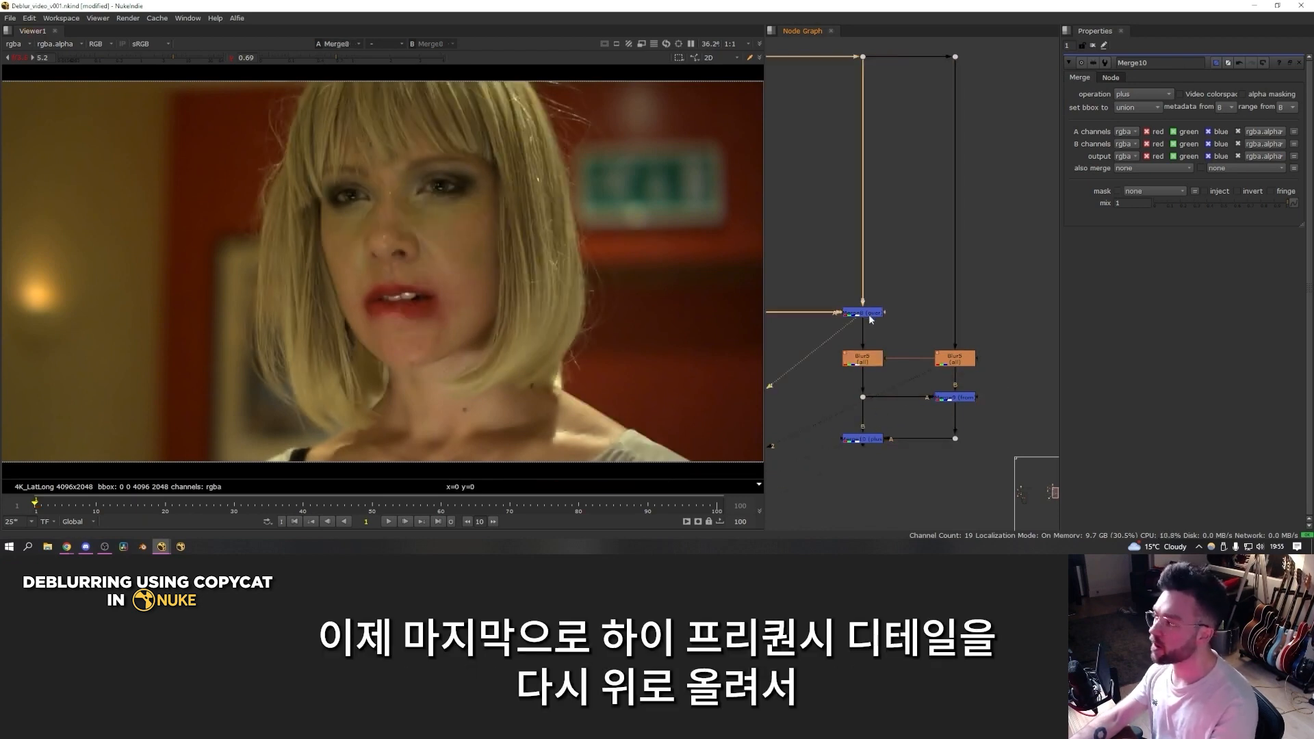
drag(904, 425, 823, 466)
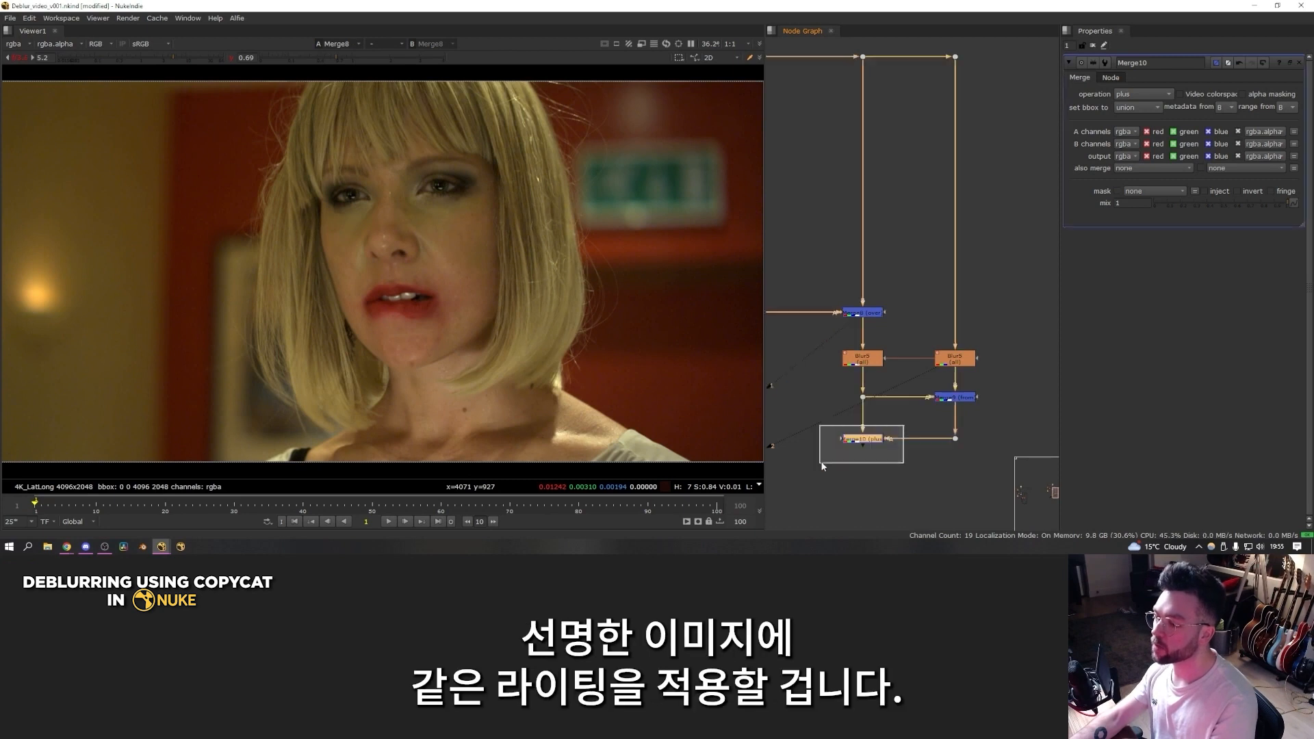
key(1)
drag(901, 296, 817, 335)
key(1)
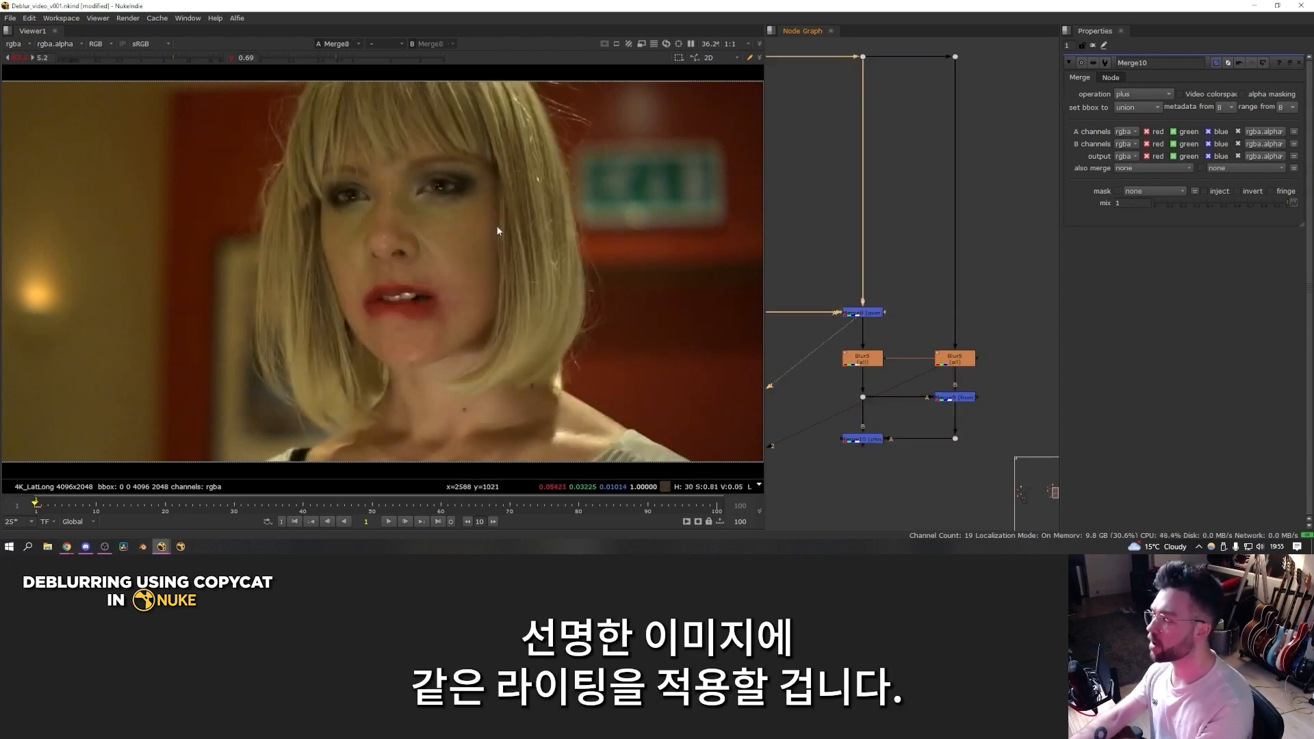
Step: Add a Merge with B on the sharp merged image and A on its Blur, view it, and set its operation to from
click(822, 451)
middle_drag(822, 452, 864, 439)
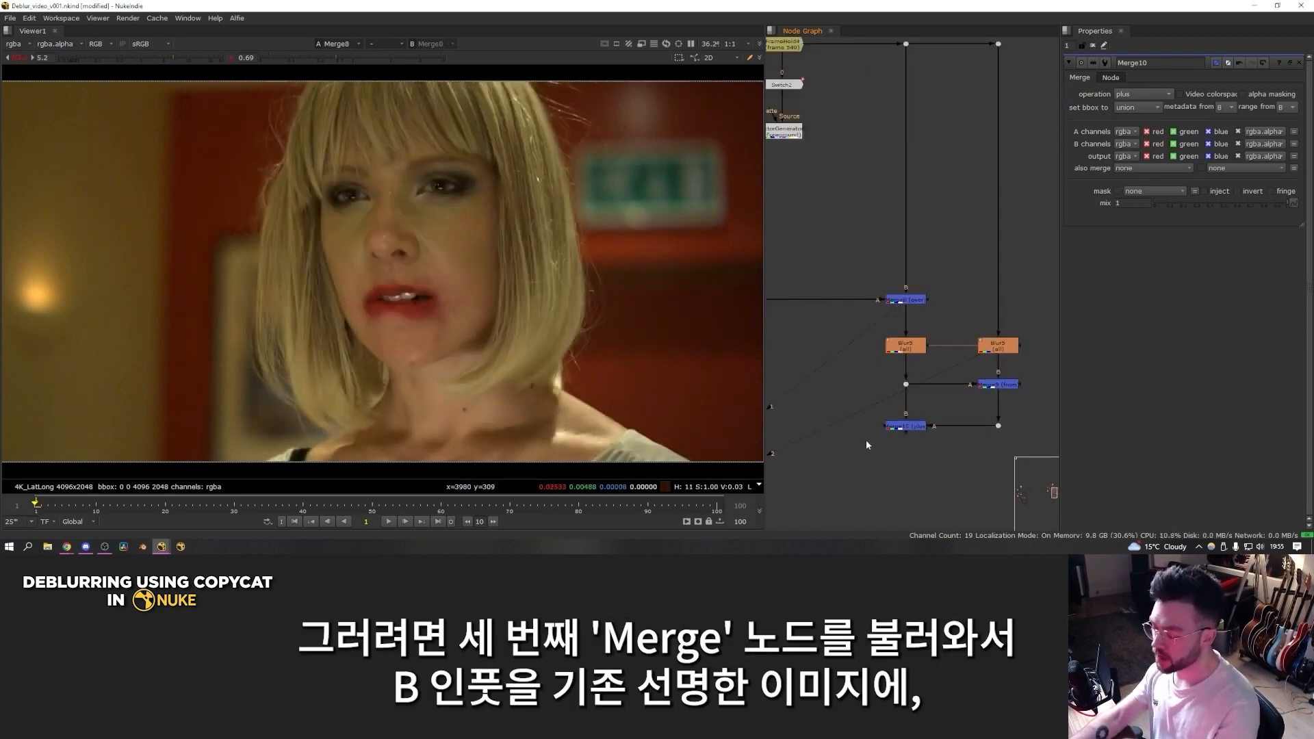
key(m)
drag(861, 425, 902, 306)
drag(840, 348, 915, 349)
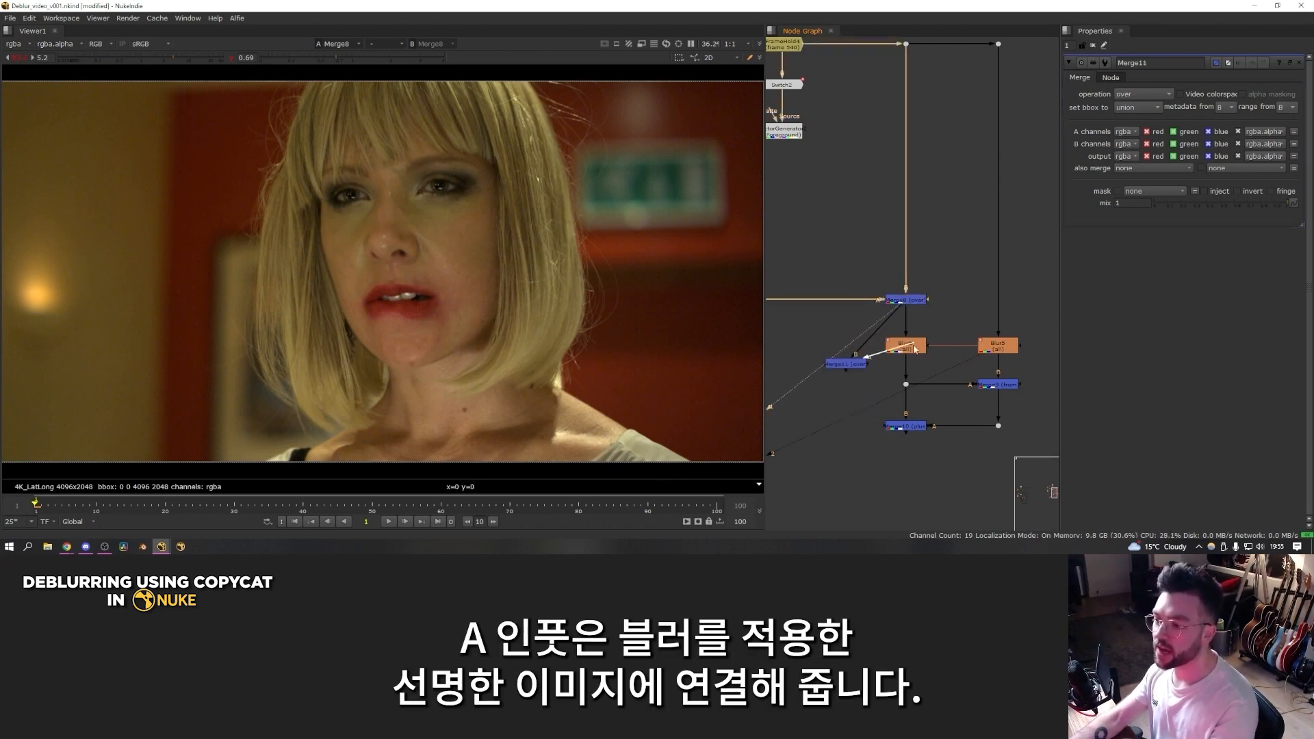
click(851, 368)
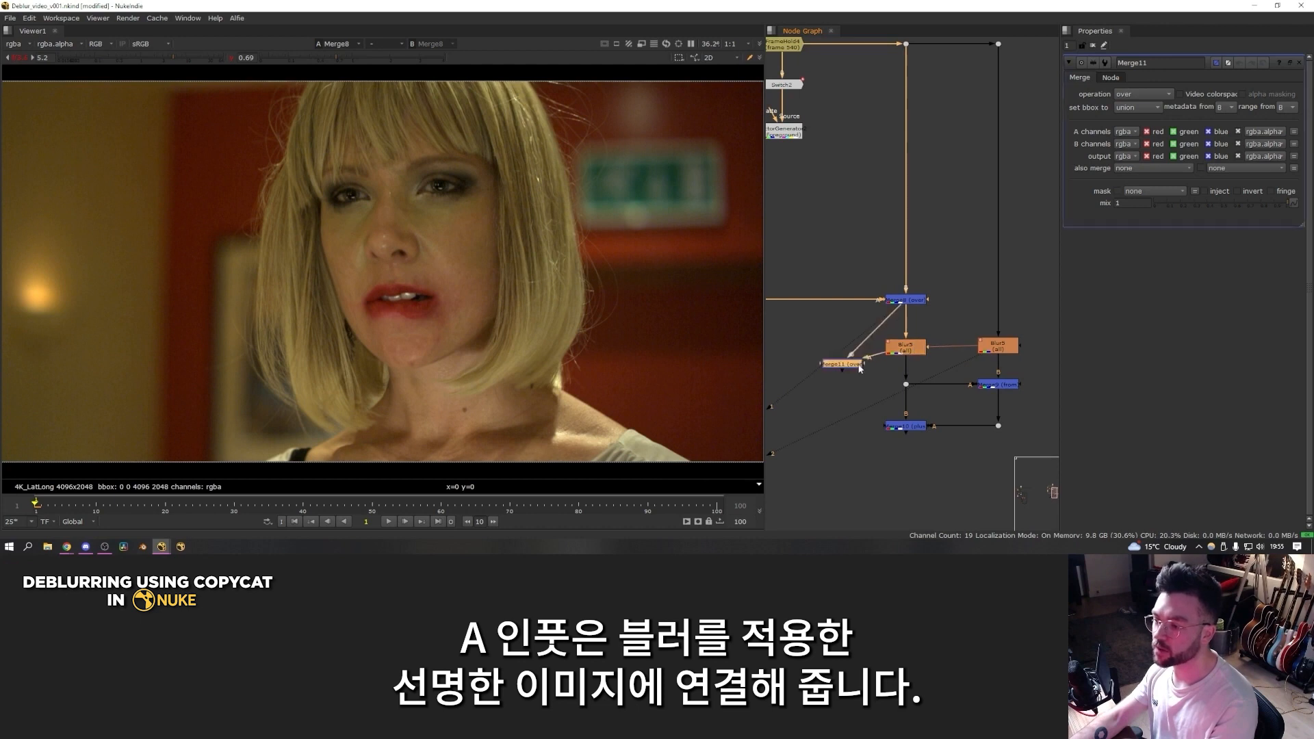
key(1)
click(1143, 94)
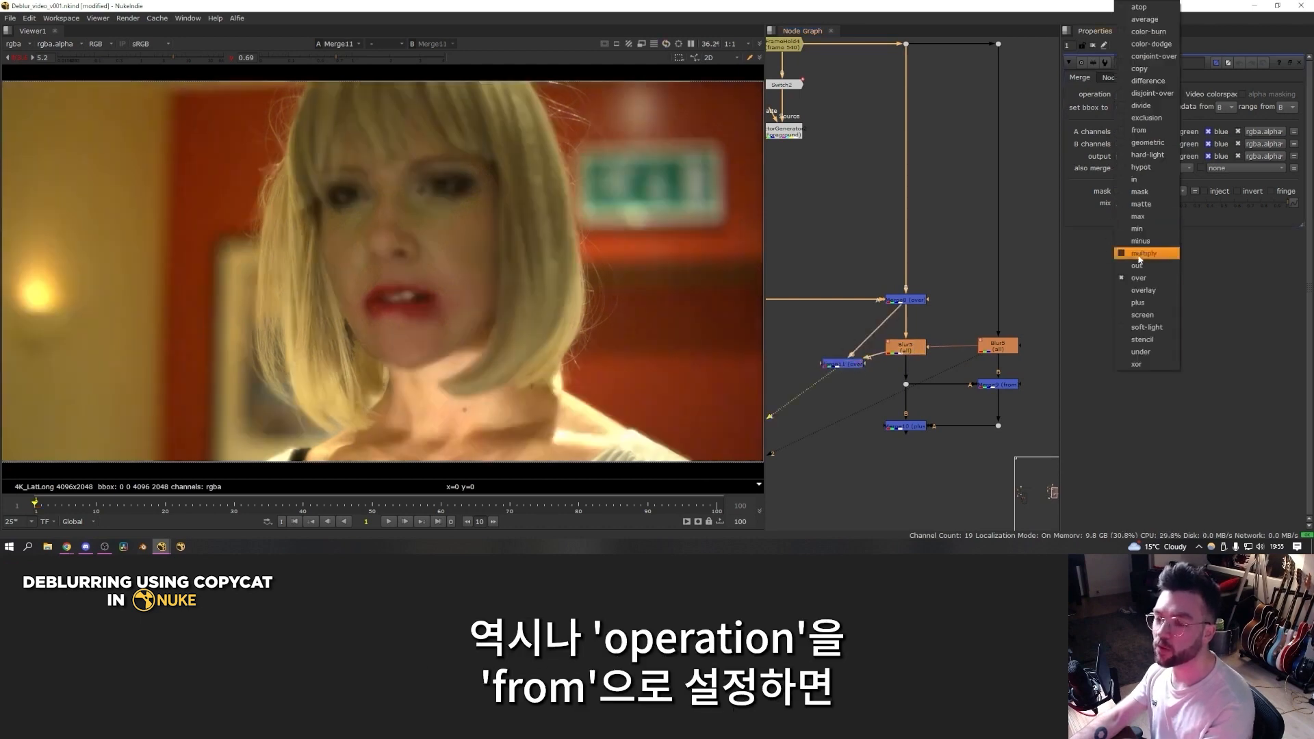
click(1140, 131)
Step: Inspect the high-frequency detail at a higher viewer gain and place the new from merge level beside the first Blur
scroll(523, 199, up, 2)
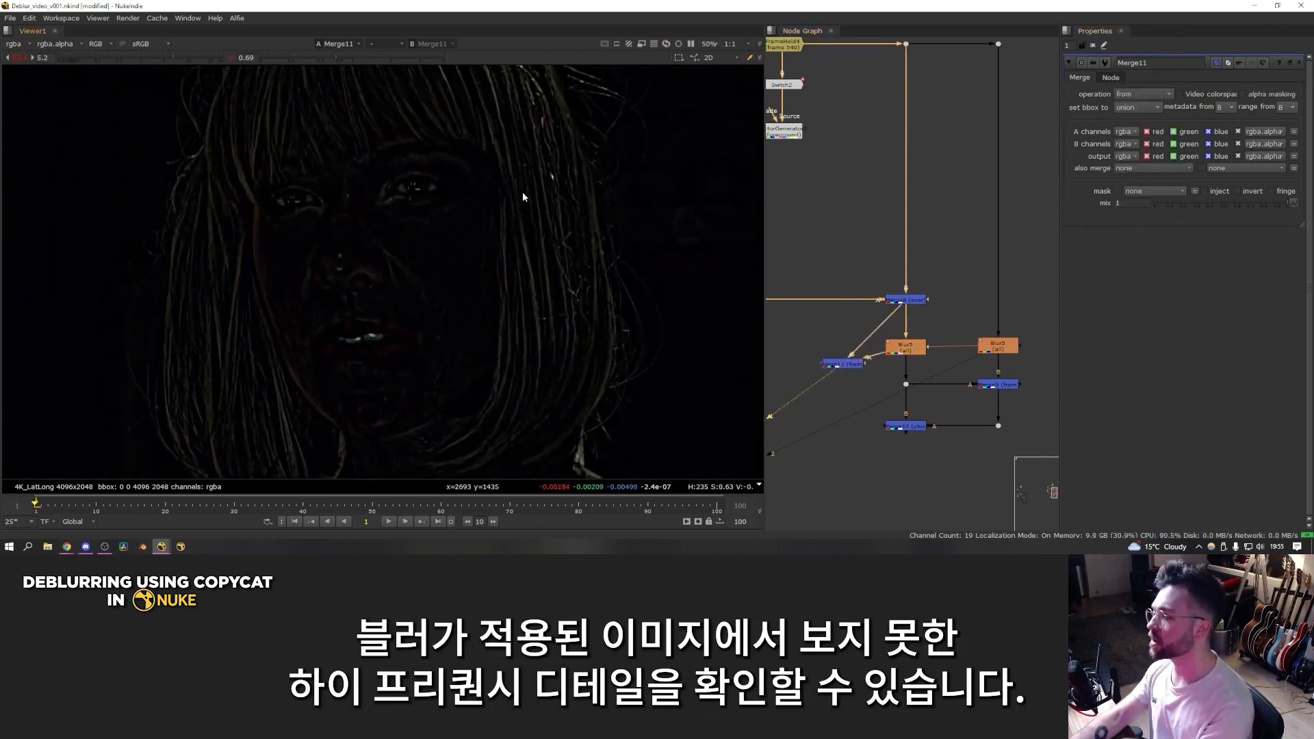
click(183, 59)
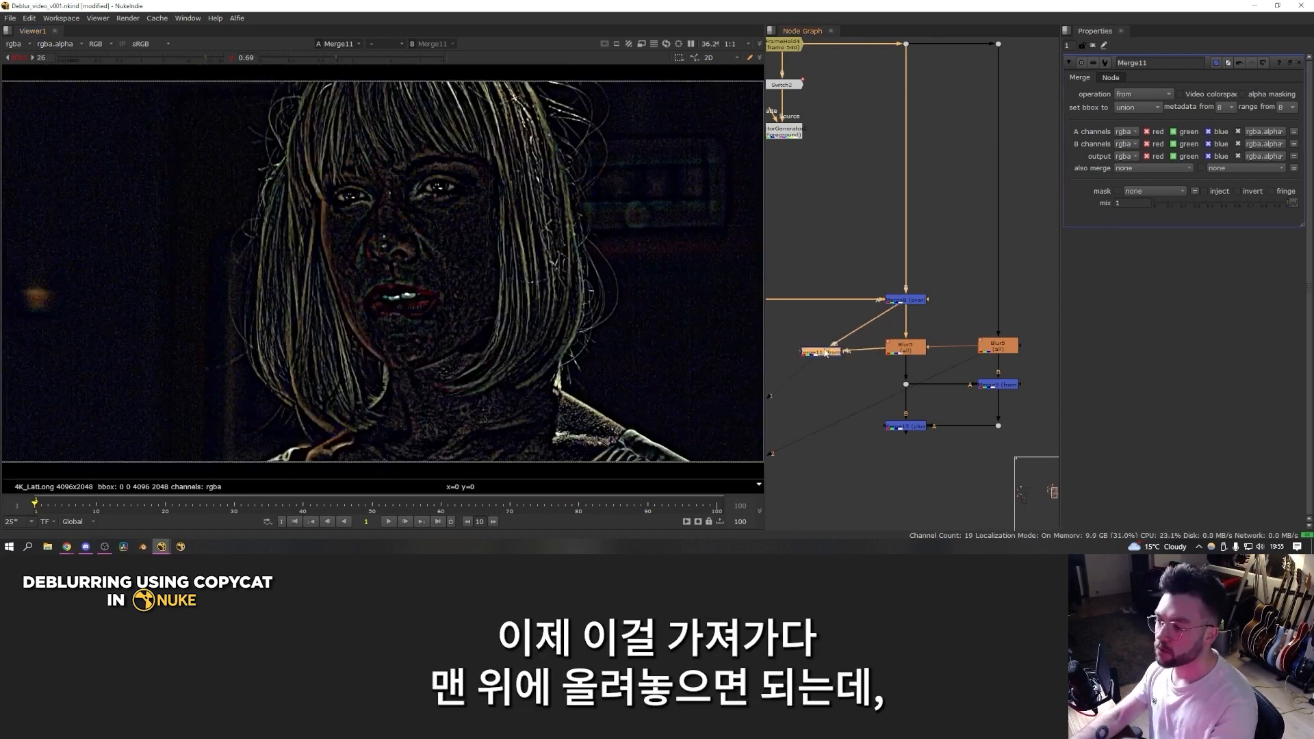
drag(849, 370, 827, 354)
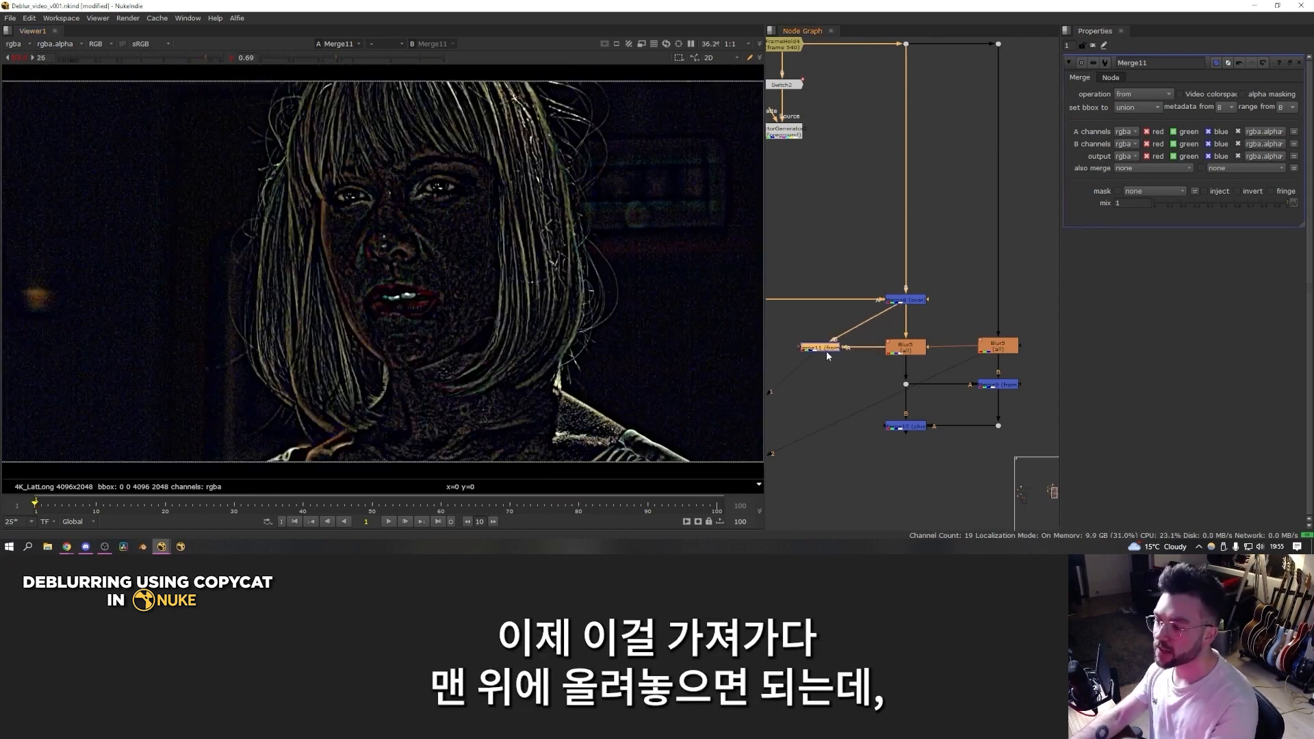
Step: Add a Merge beneath the lighting plus merge with the high-frequency from merge as A, view it, and set its operation to plus
click(901, 480)
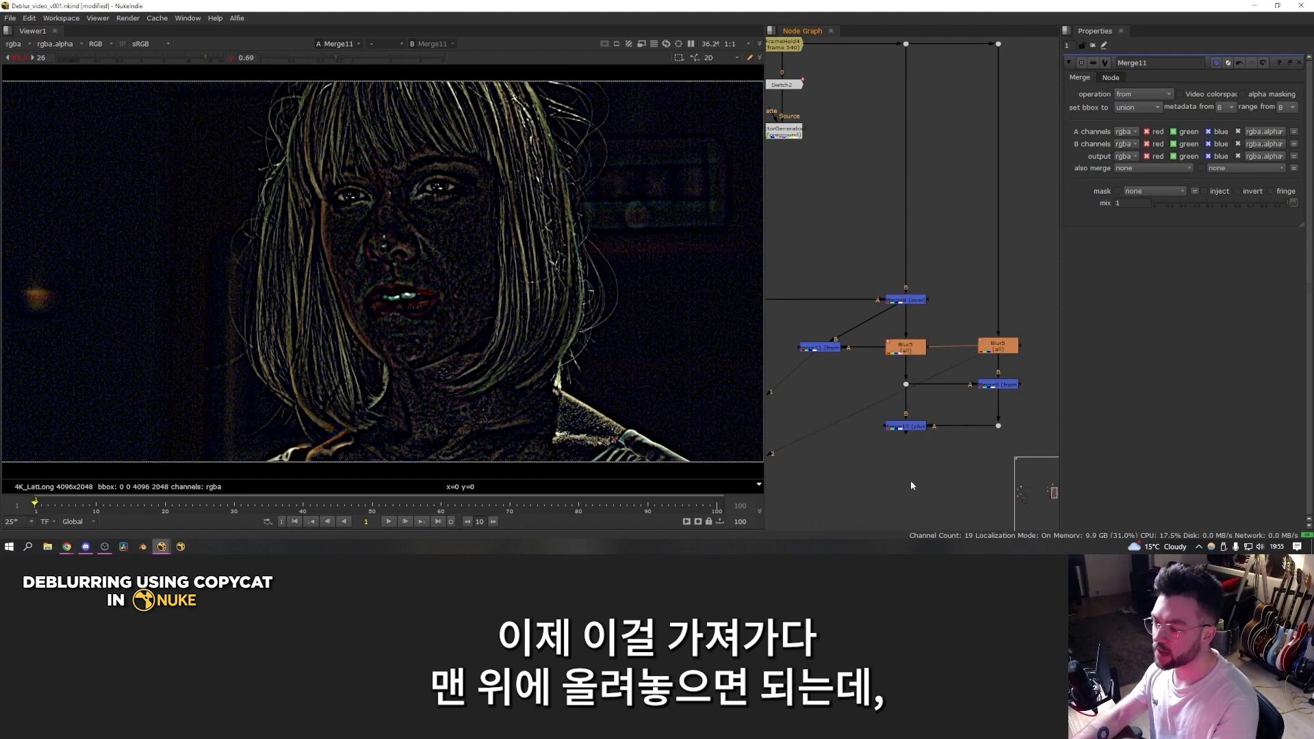
key(m)
drag(908, 431, 906, 428)
mouse_move(895, 462)
mouse_down()
mouse_move(818, 349)
mouse_move(912, 473)
mouse_up()
key(1)
click(1142, 94)
click(1141, 316)
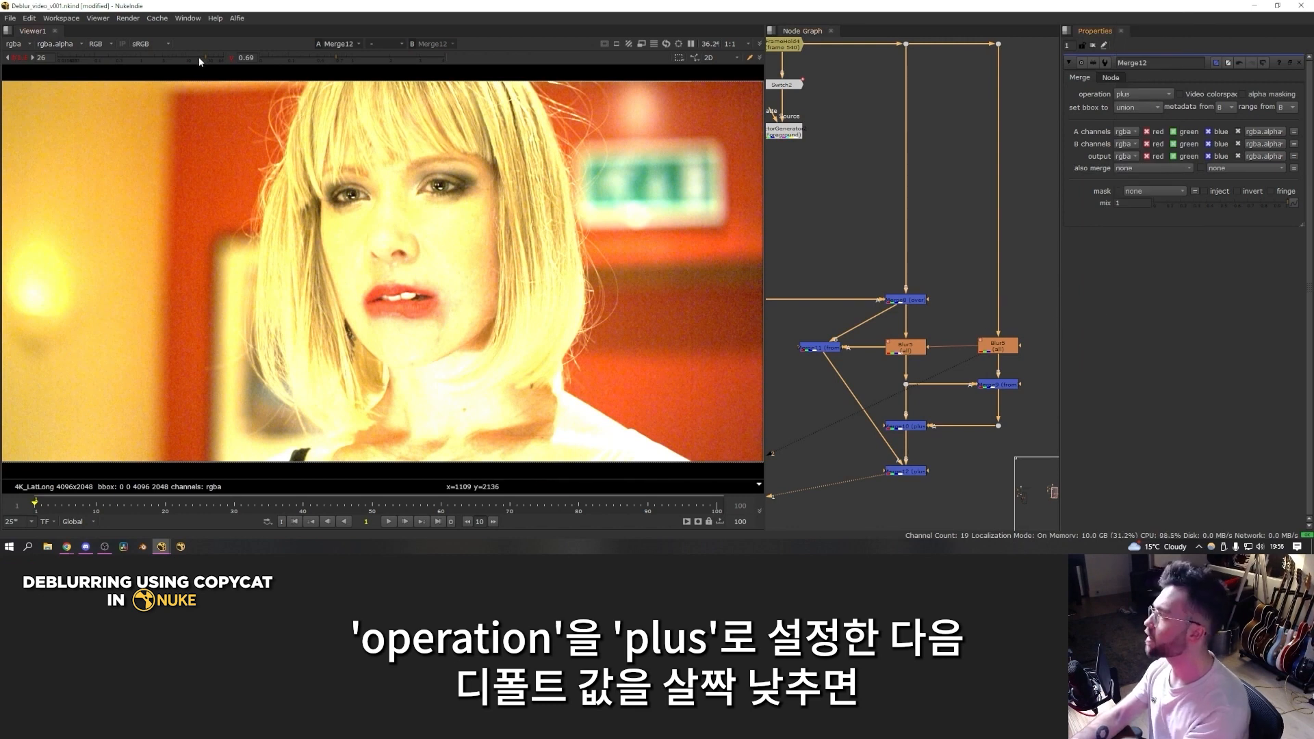
Step: Lower the viewer gain to 5.6 and toggle the final plus merge to check the restored facial detail
drag(199, 57, 175, 58)
key(d)
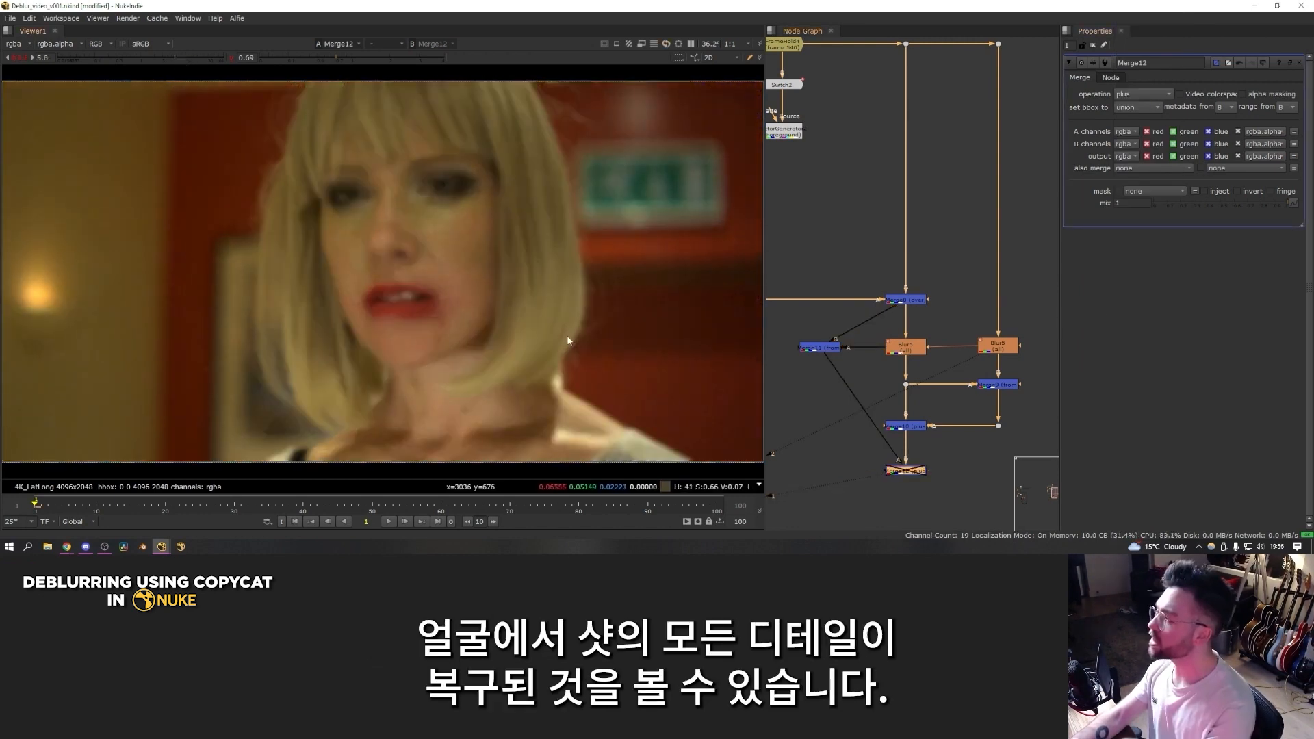
key(d)
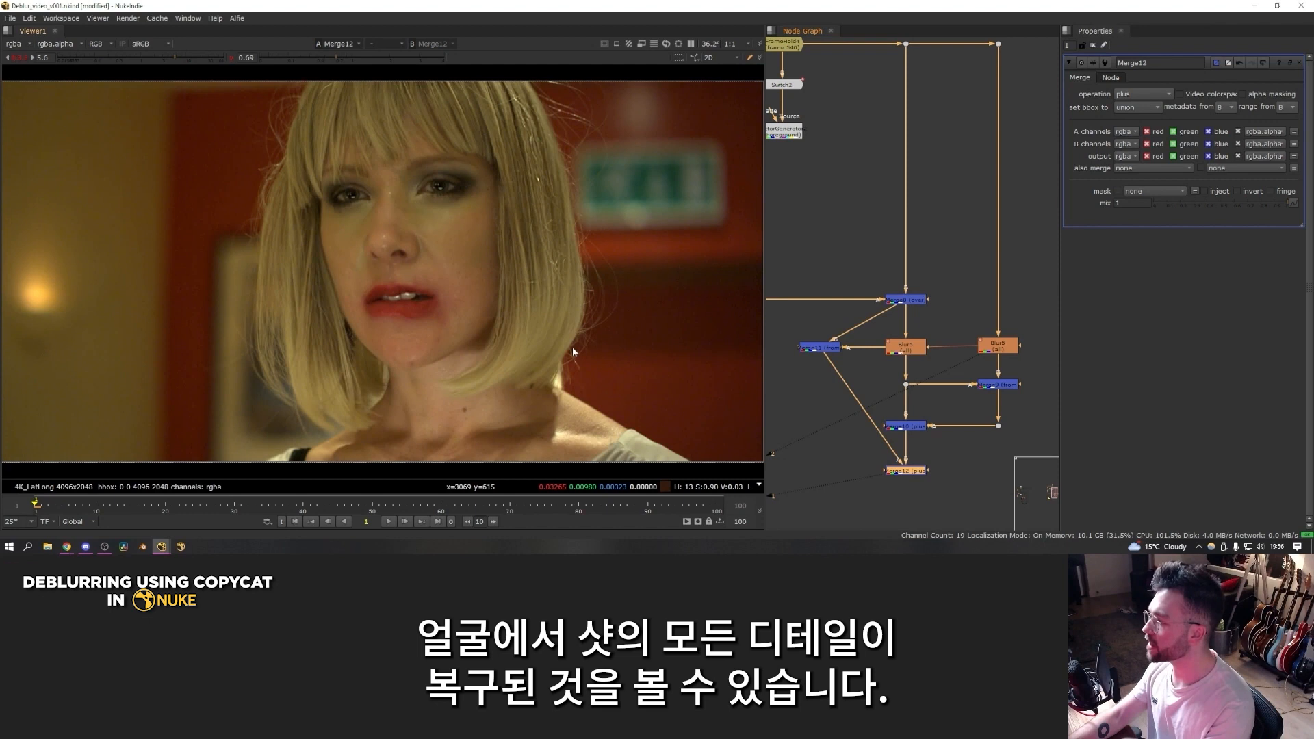
key(d)
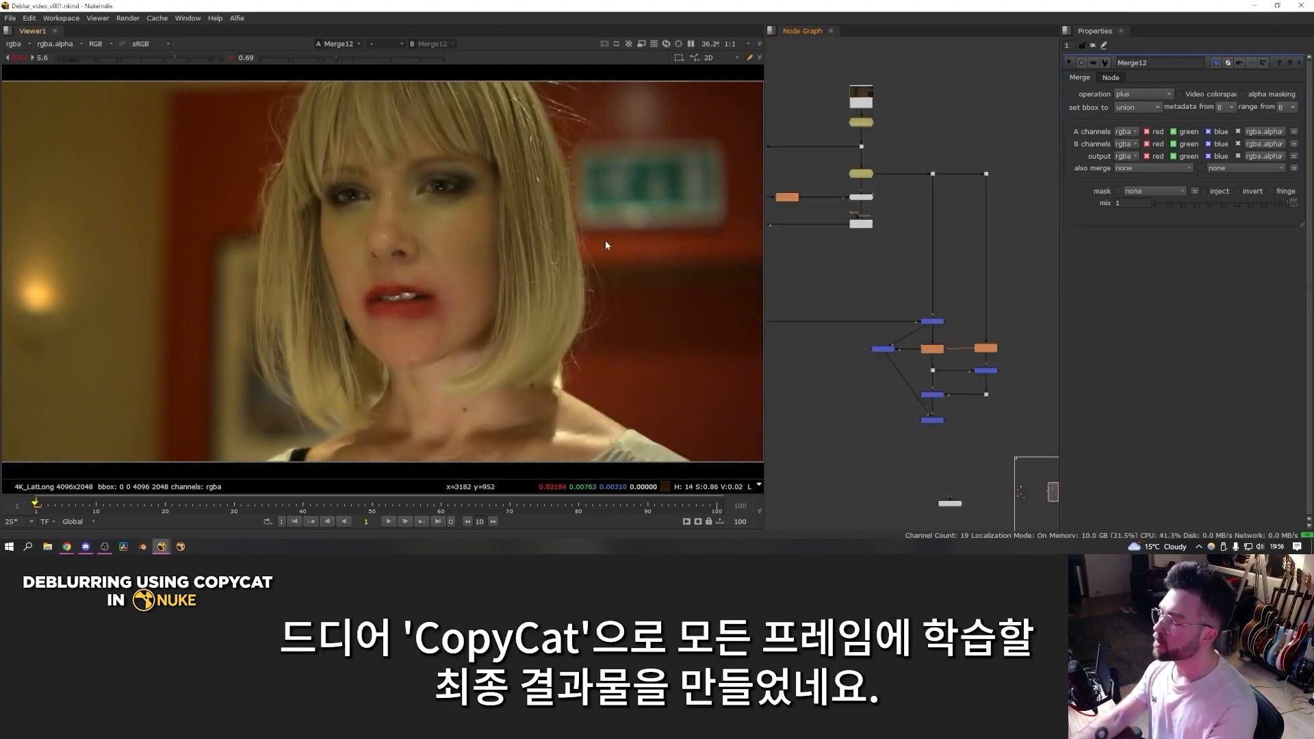
drag(581, 125, 260, 404)
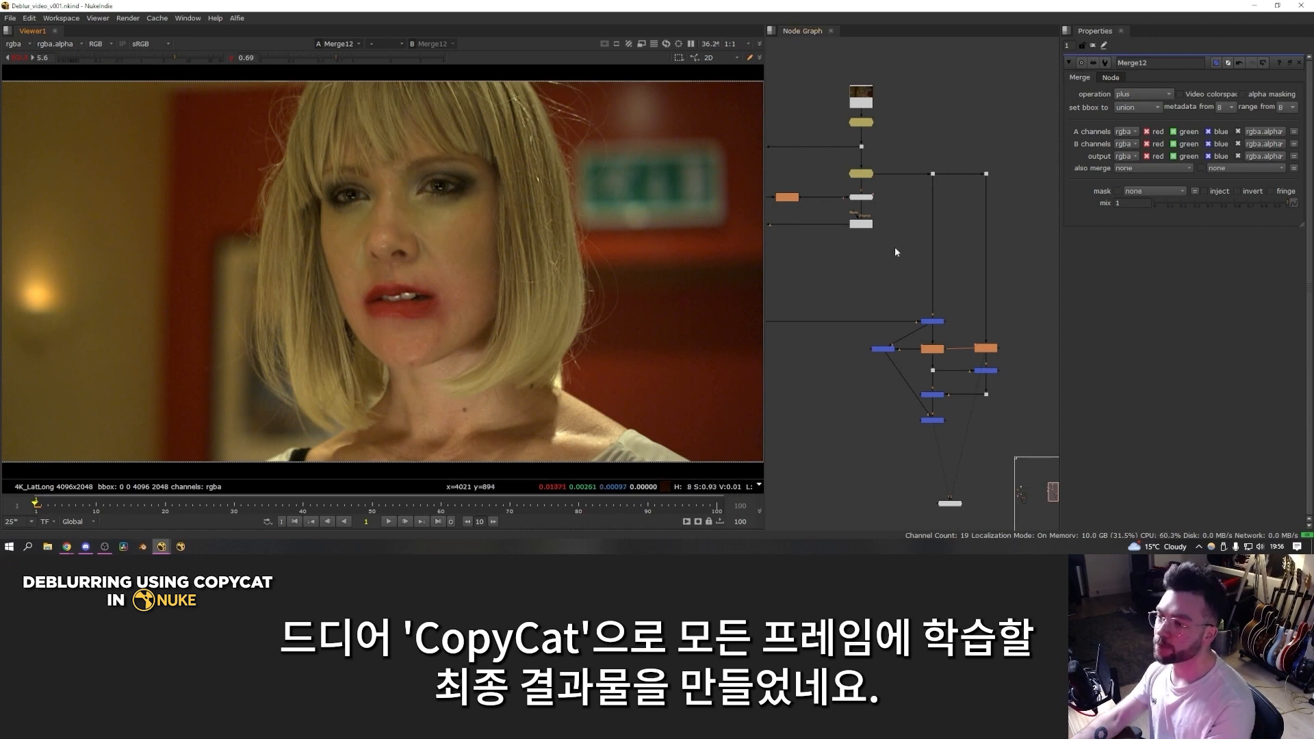
Step: Compare the original blurry FrameHold with the final sharpened merge in the viewer
key(1)
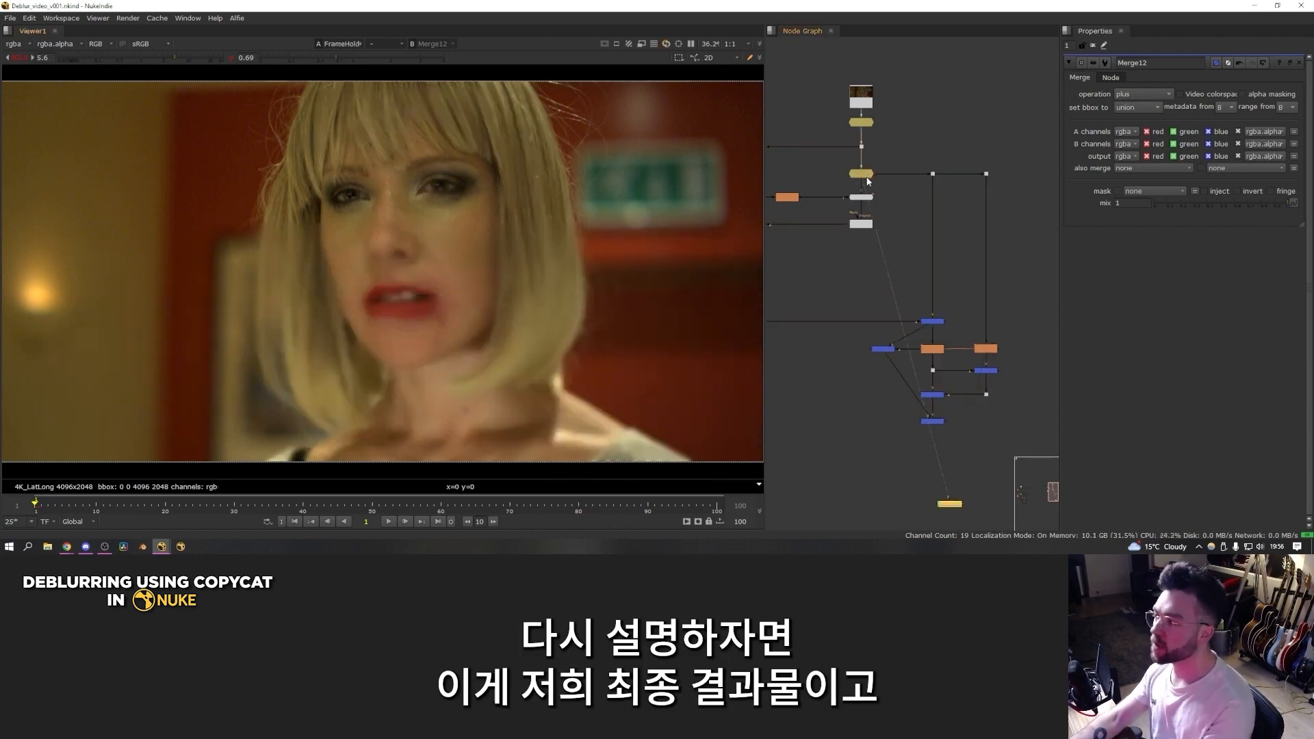
key(2)
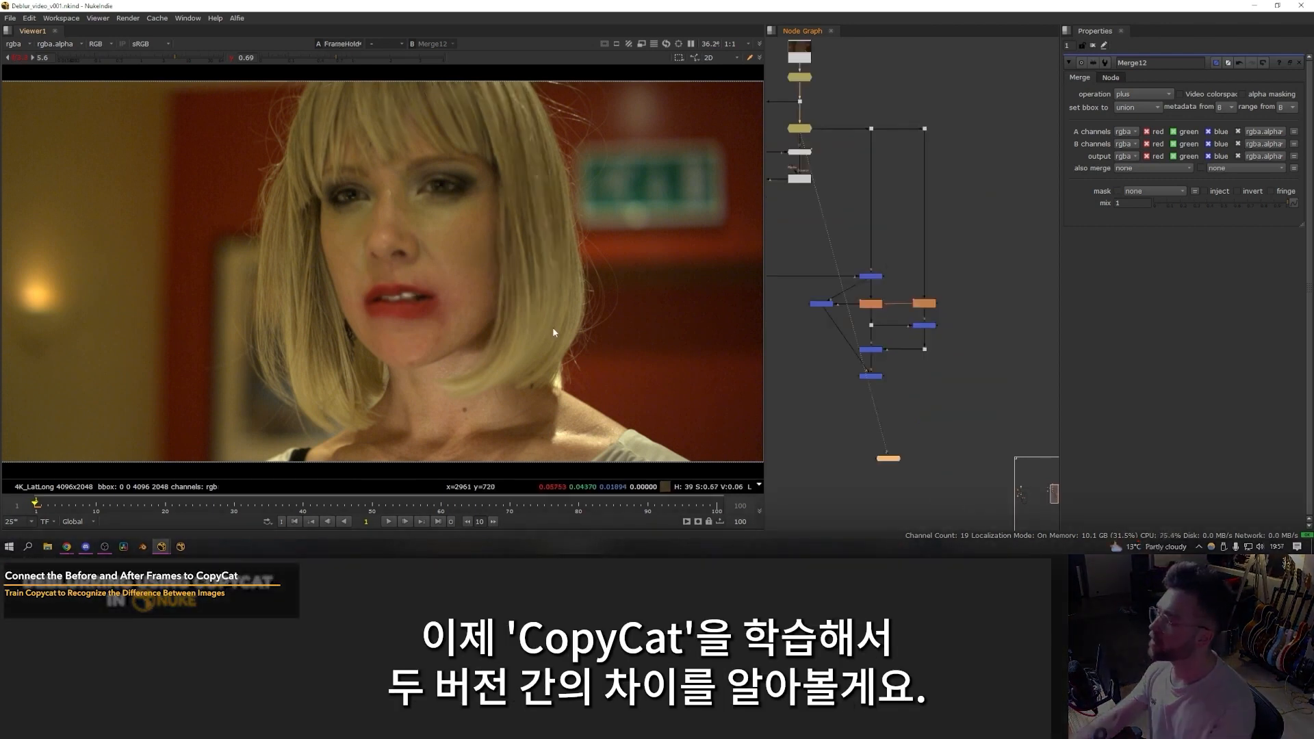
key(2)
ctrl+shift+drag(620, 409, 257, 79)
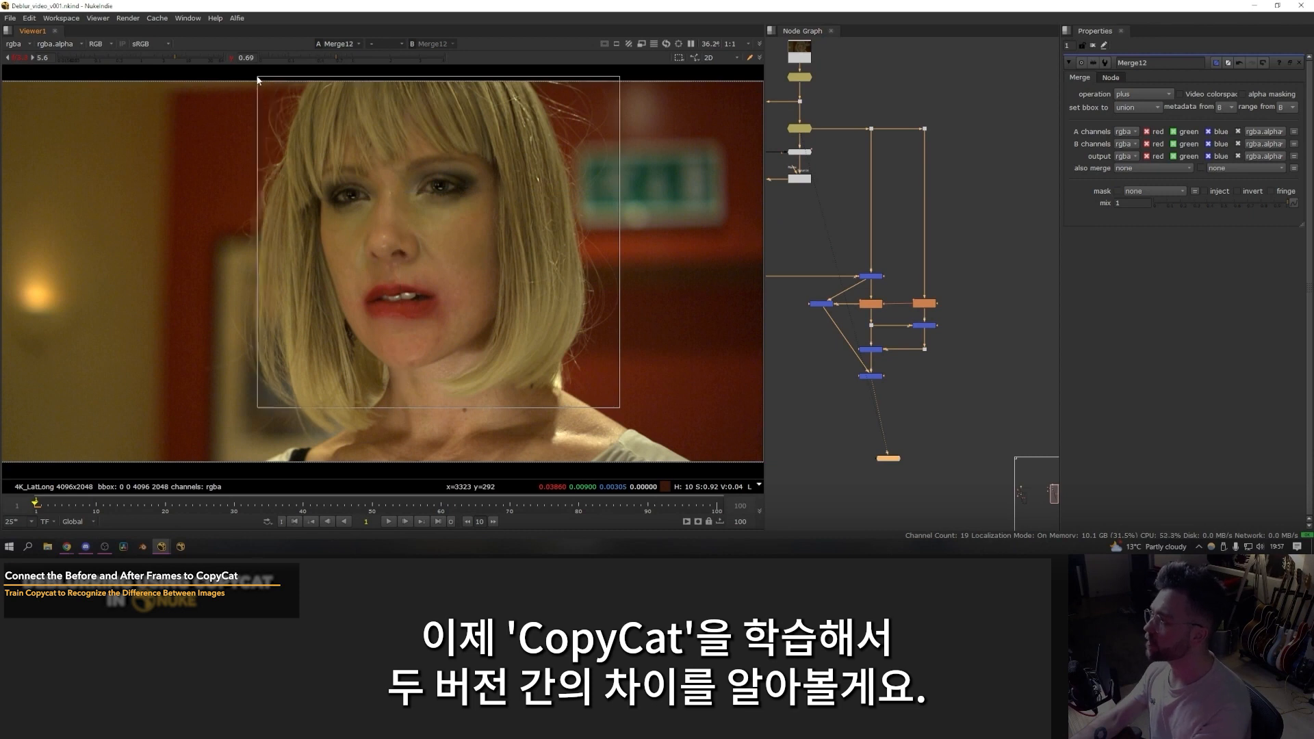
click(958, 406)
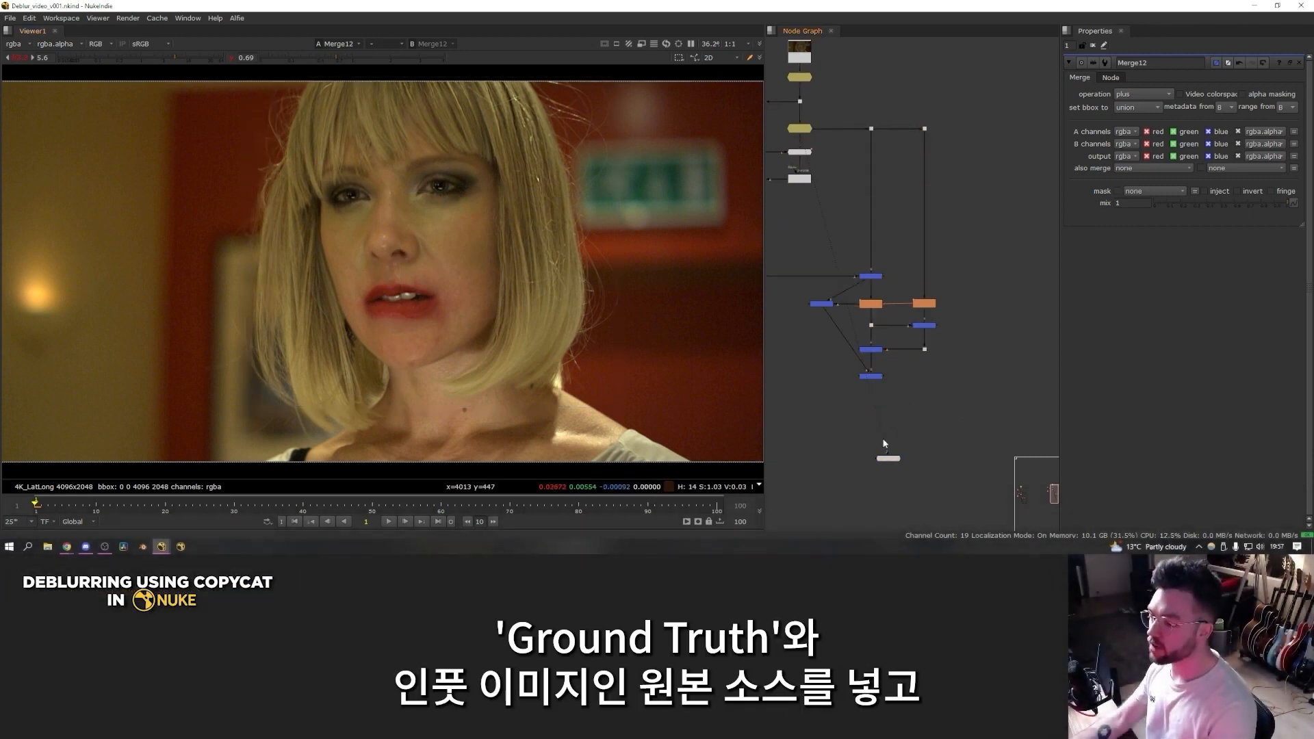
Step: Reposition the Viewer node, add a Crop node, and connect it beneath the final plus merge
click(888, 459)
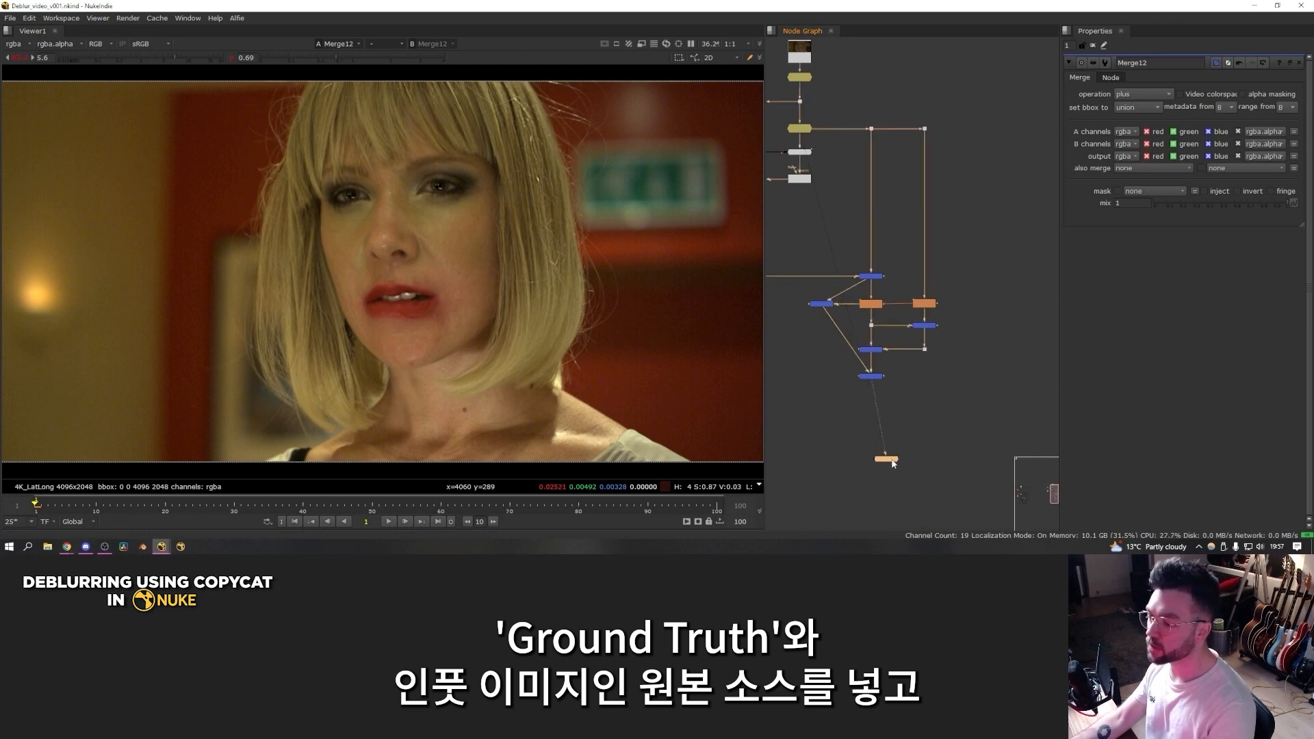
click(848, 436)
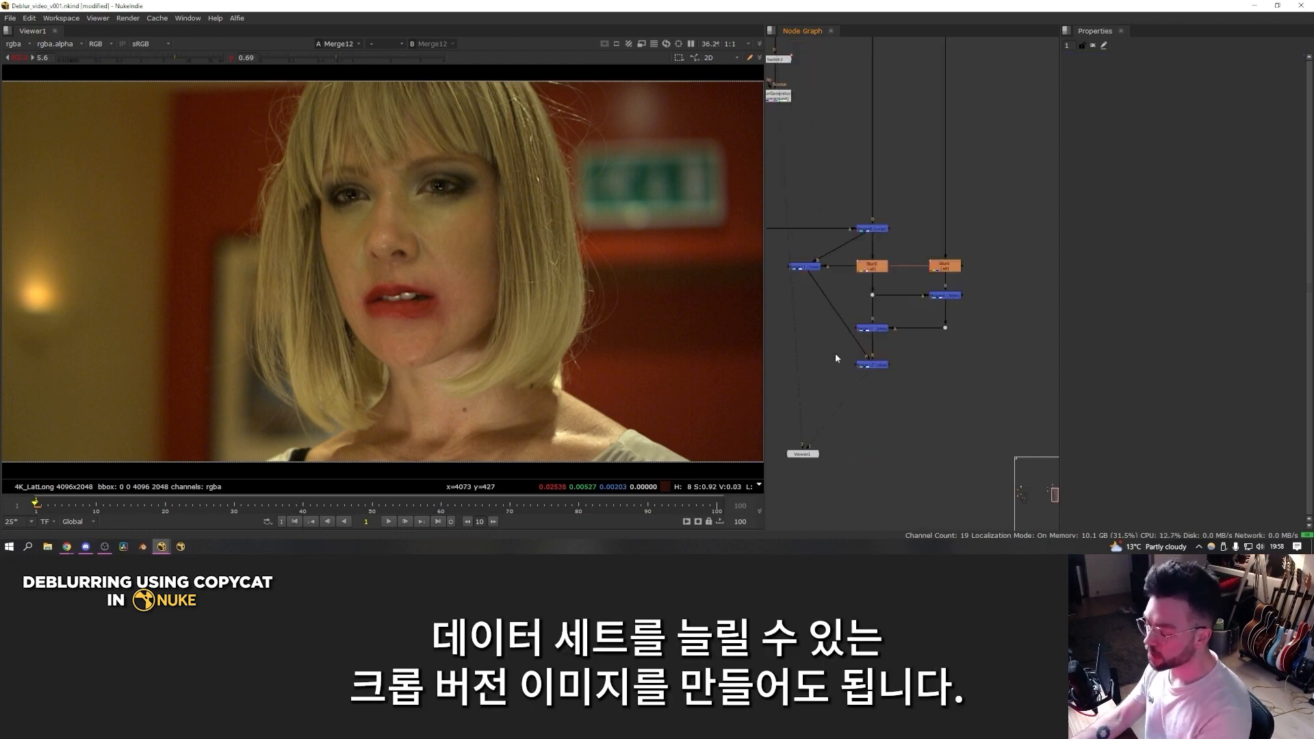
key(Tab)
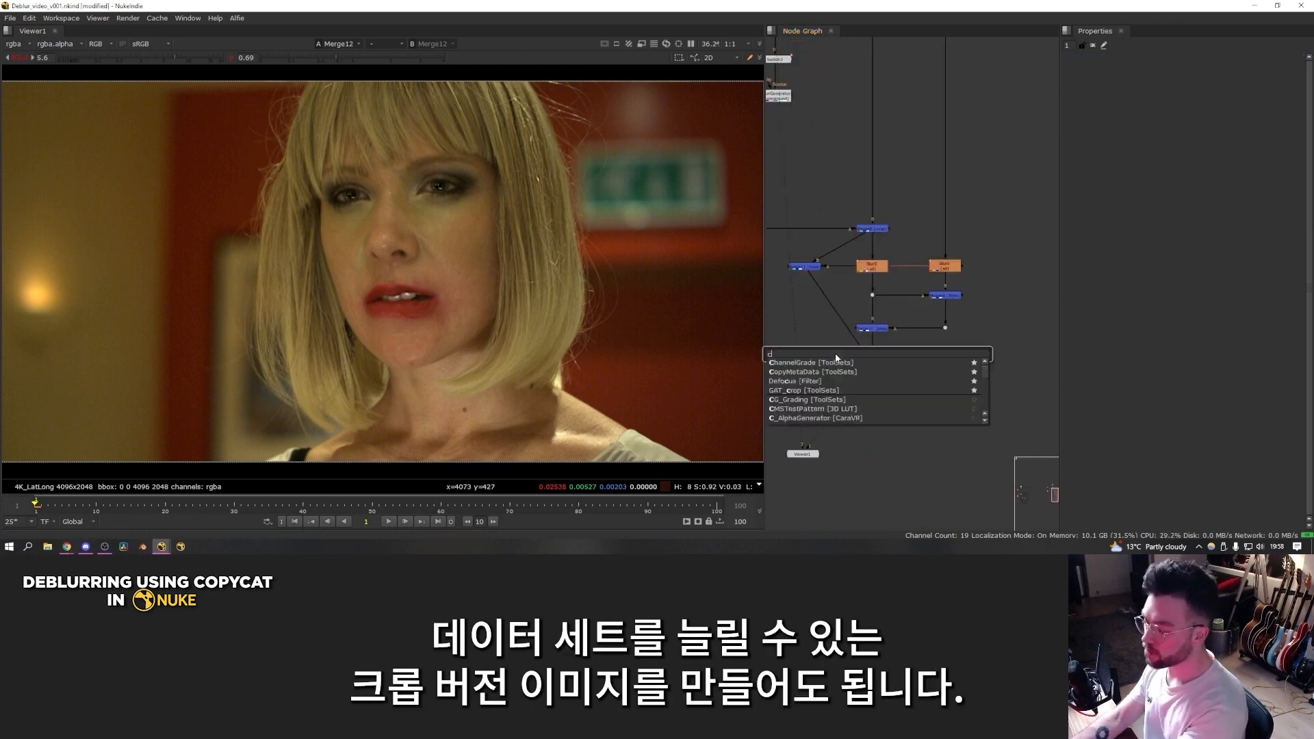
text(crop)
key(Return)
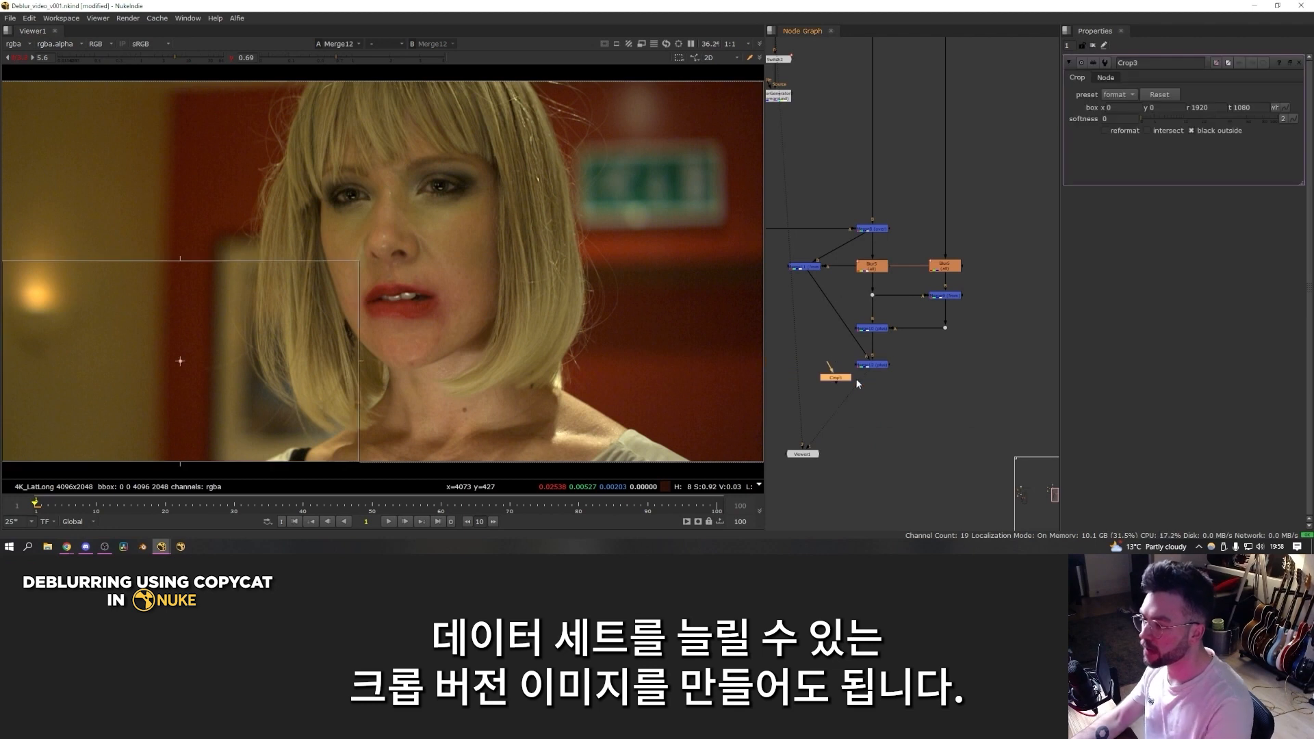
drag(835, 377, 872, 394)
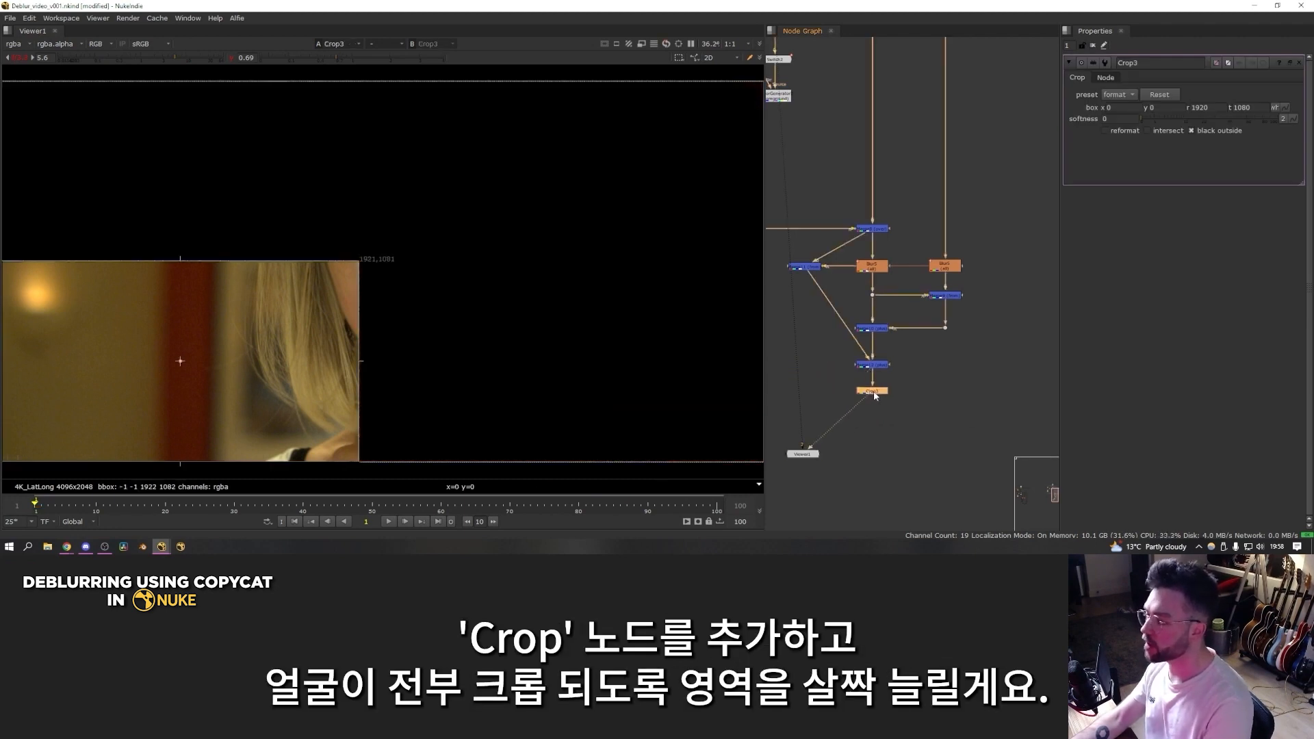
Step: Fit the crop box around the face at x 1174, y 372, r 3292, t 2048, with reformat on and black outside off
key(d)
drag(180, 361, 398, 181)
drag(576, 281, 614, 392)
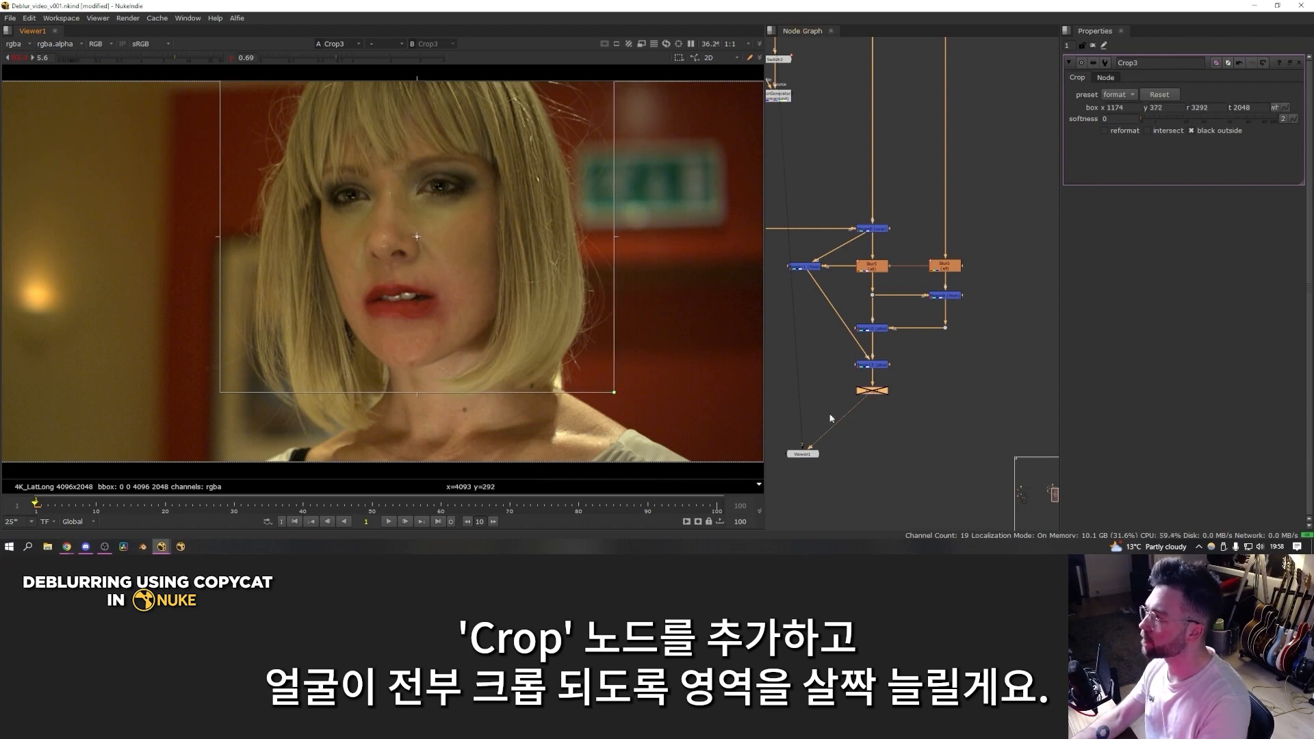
key(d)
click(1104, 130)
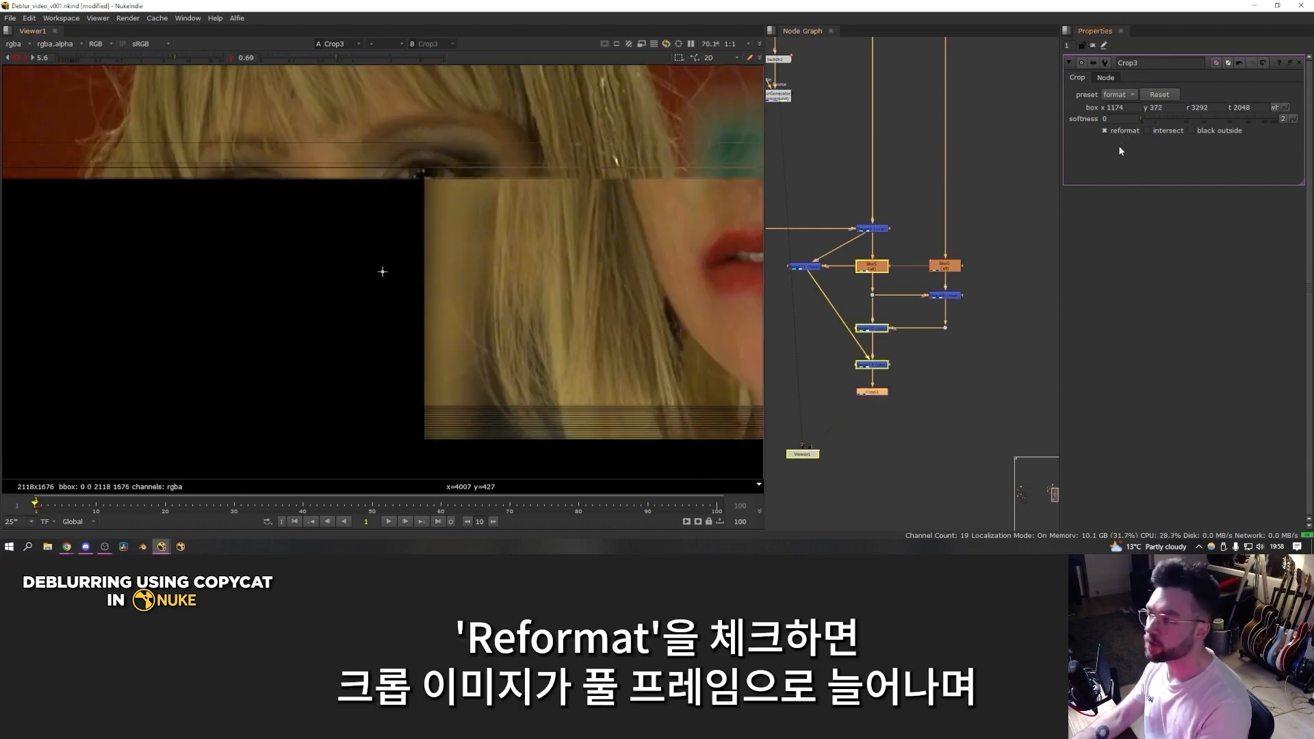
Step: Add an AppendClip node with its first input on the final plus merge and its second on the Crop, and view it
scroll(564, 234, down, 4)
key(Tab)
text(append)
key(Return)
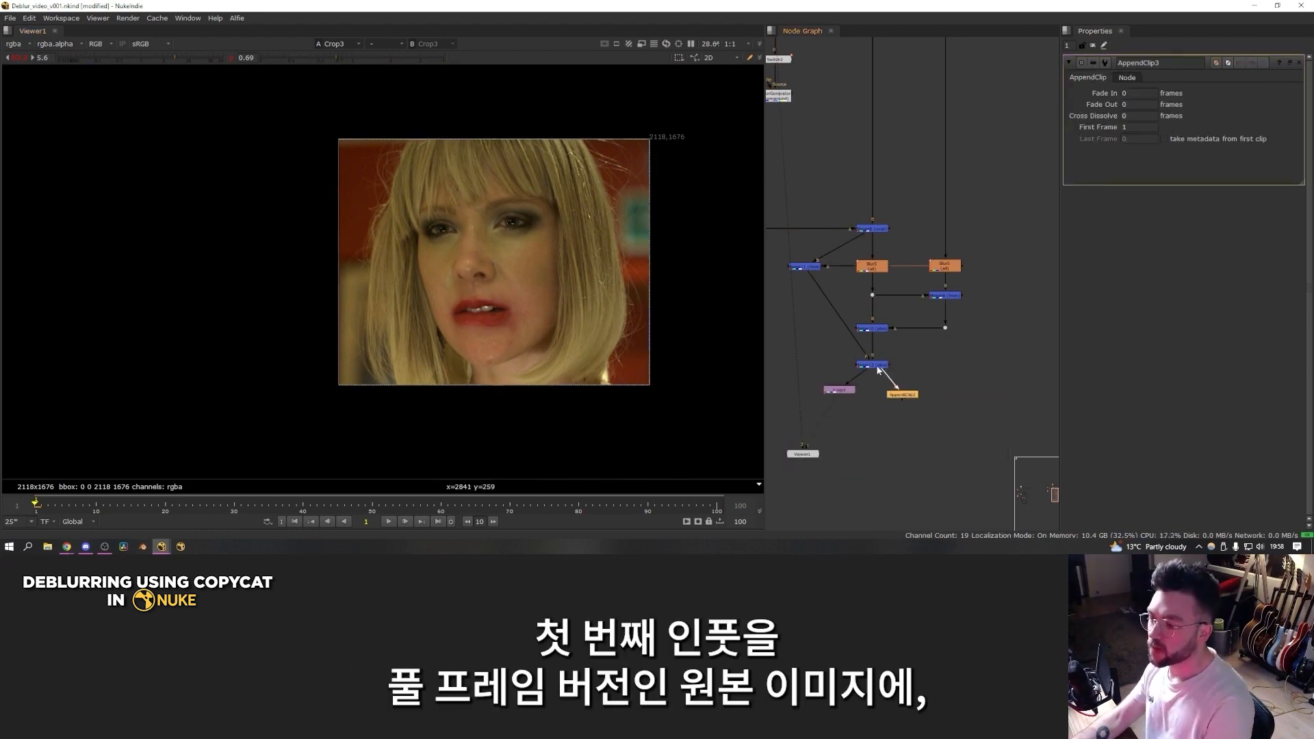
drag(899, 396, 803, 383)
scroll(890, 399, up, 4)
click(896, 338)
key(1)
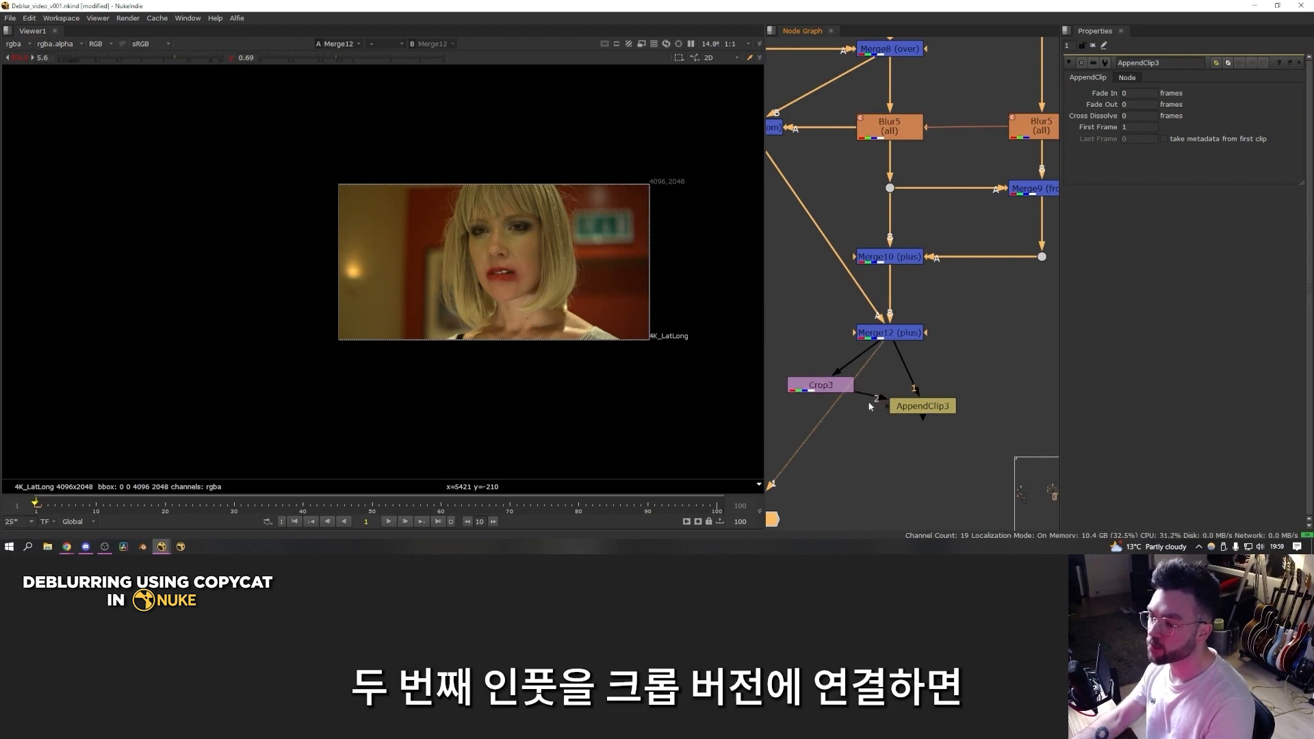
click(918, 407)
key(1)
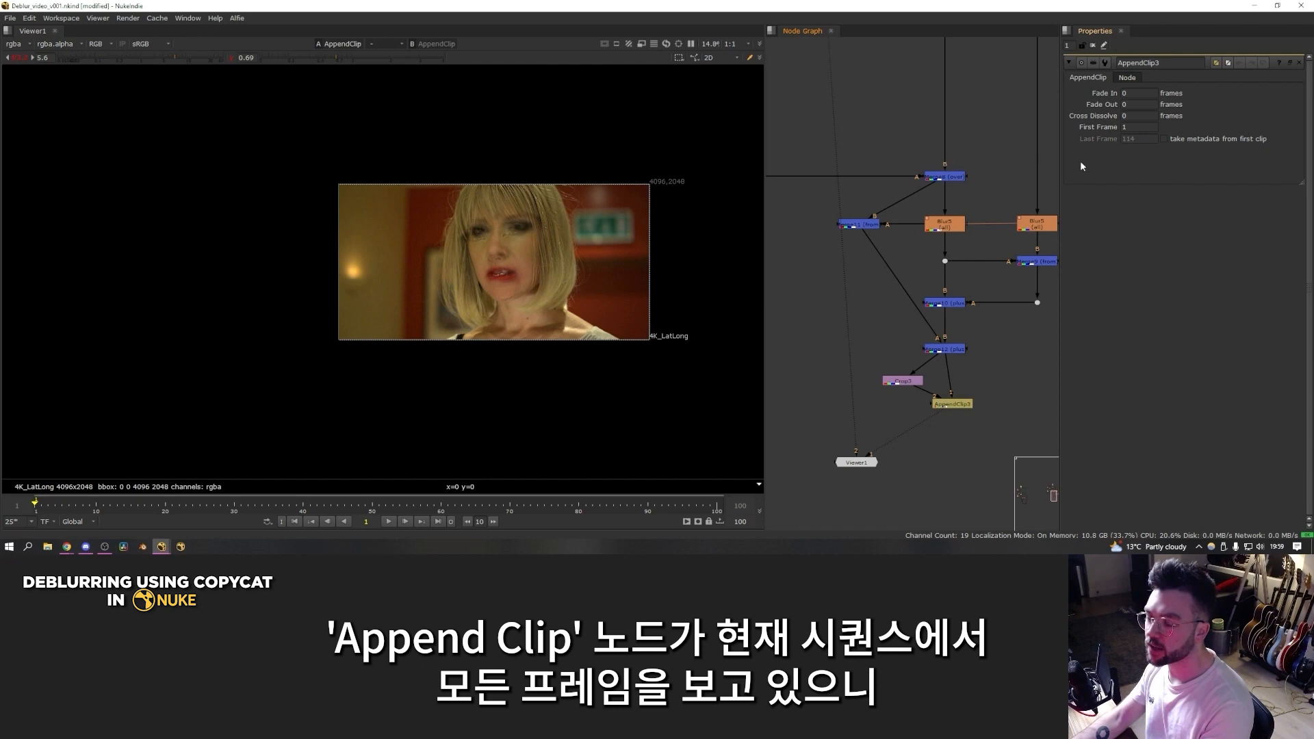
Step: Insert a FrameRange node directly below the shot's existing frame range node and set its range to 1 through 1
middle_drag(940, 178, 981, 445)
middle_drag(903, 168, 935, 360)
scroll(917, 281, up, 2)
click(910, 266)
key(Tab)
text(framera)
key(Down)
key(Return)
drag(1135, 96, 1038, 82)
text(1)
key(Tab)
text(1)
key(Return)
scroll(984, 291, down, 6)
Step: Check the AppendClip's last frame value and view the cropped version and the appended clip in turn
middle_drag(958, 365, 902, 263)
scroll(955, 356, up, 5)
double_click(964, 398)
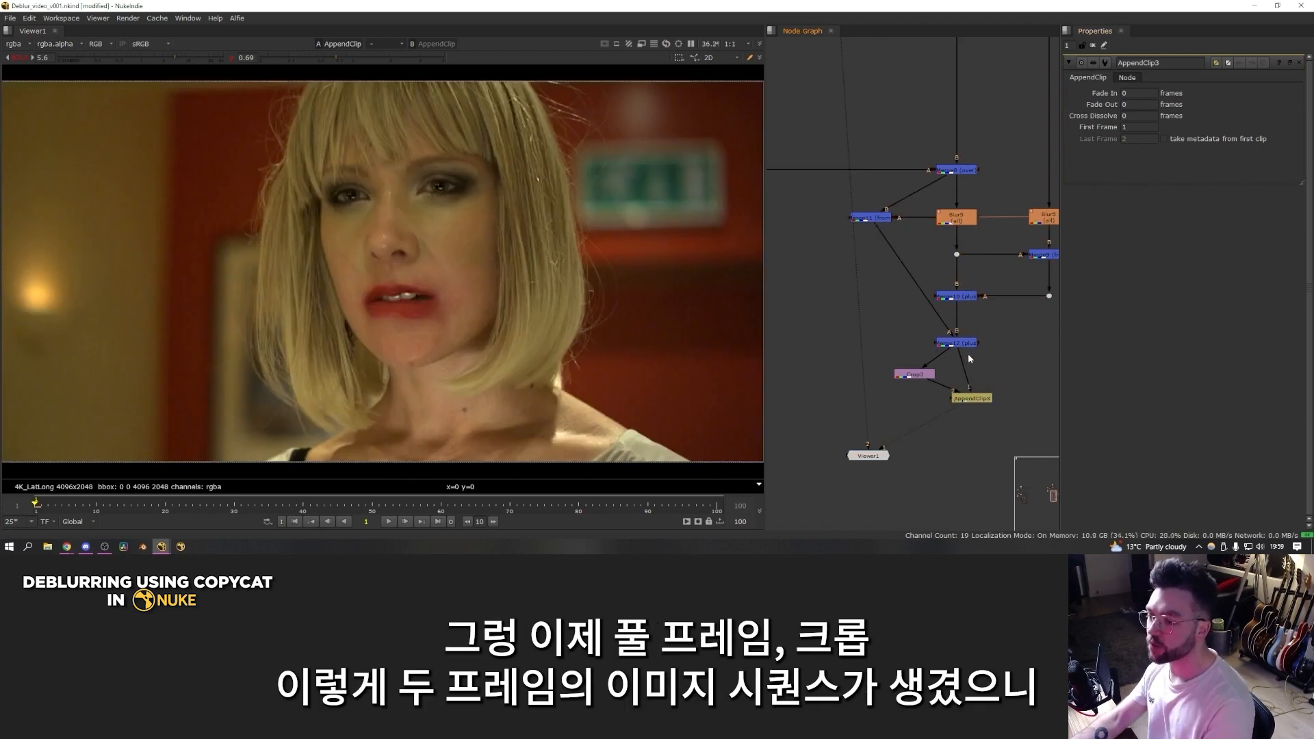
key(1)
click(912, 376)
key(1)
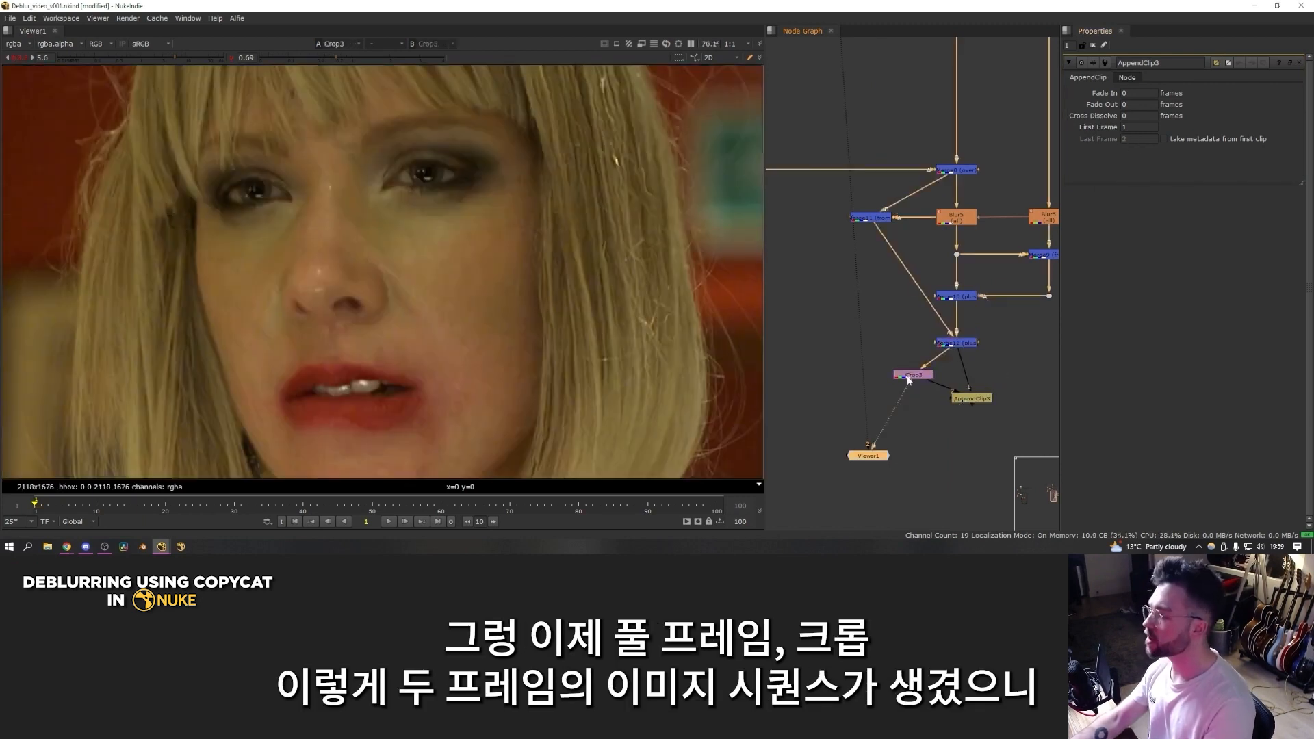
click(971, 398)
key(1)
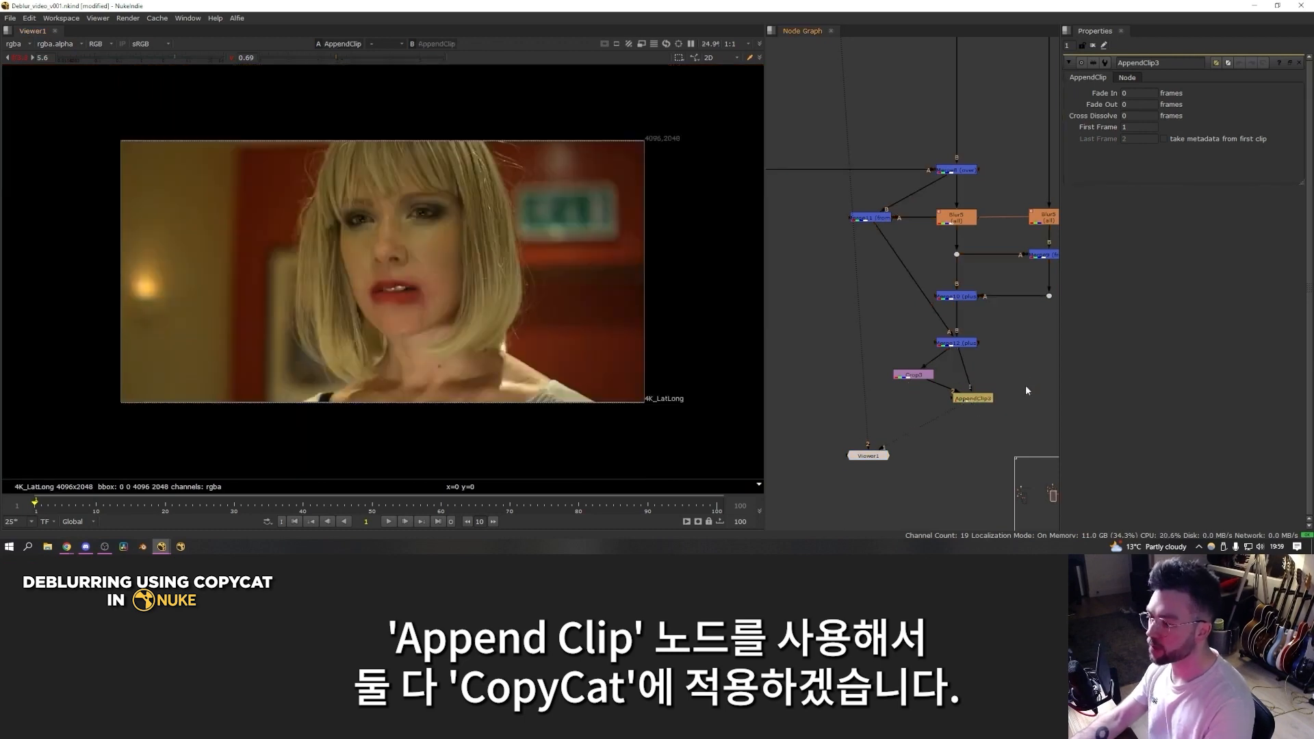
Step: Add a Remove node after the AppendClip with operation set to keep and channels set to rgb
key(Tab)
text(remove)
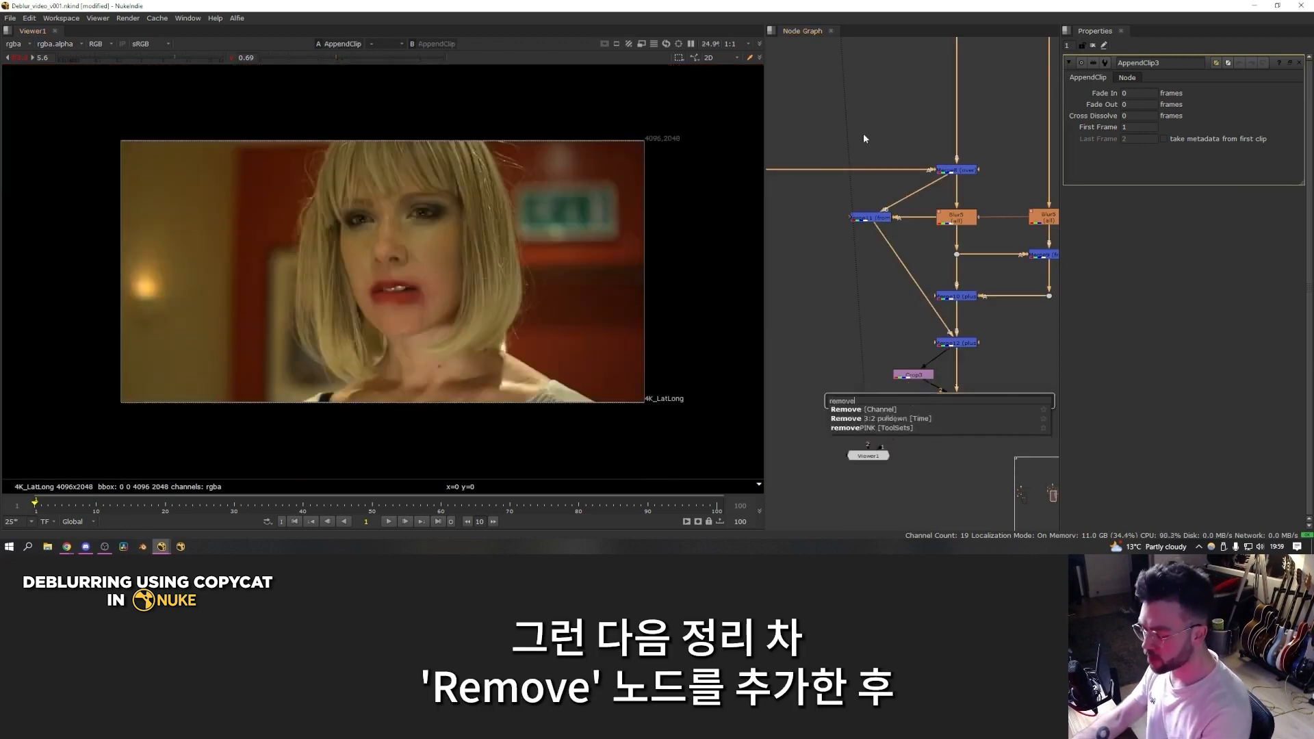
key(Return)
click(1122, 94)
click(1126, 106)
click(1130, 109)
click(1128, 143)
click(811, 358)
scroll(595, 356, up, 2)
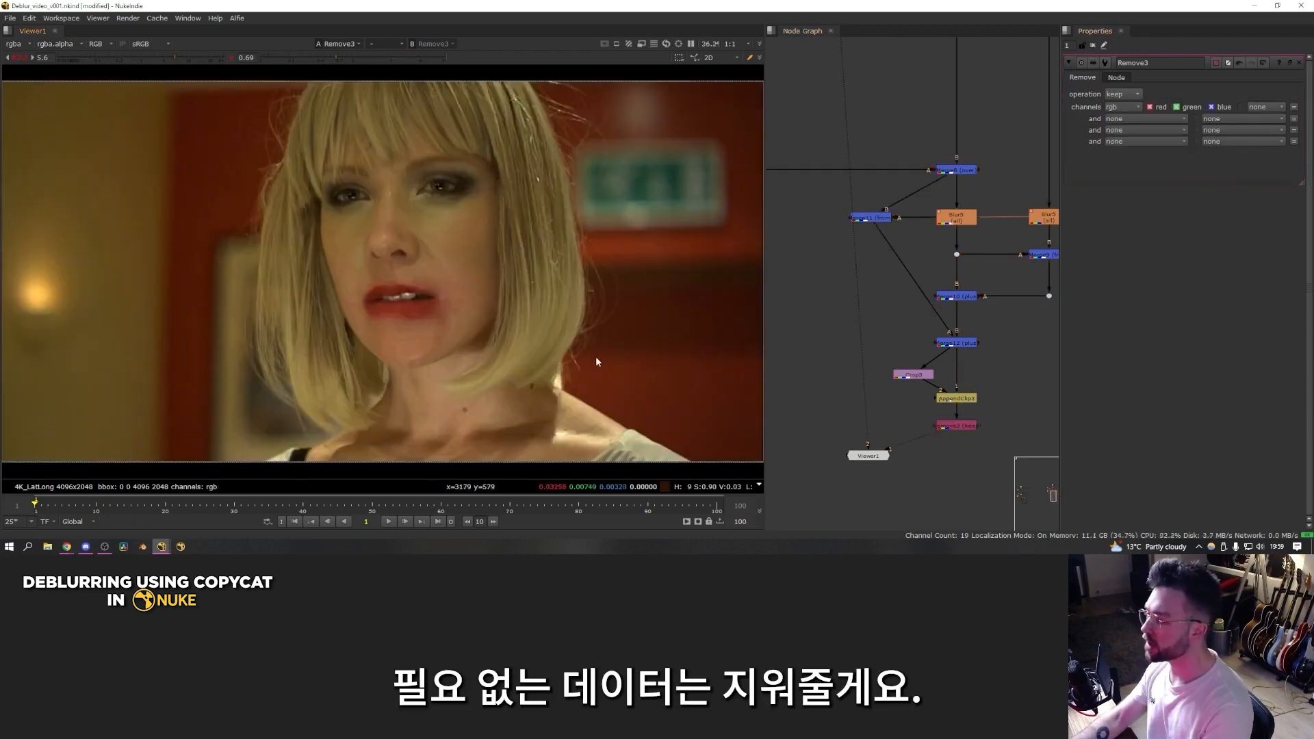
Step: Add a dot above the AppendClip, duplicate the Crop, AppendClip and Remove branch, and connect the copy to the blurry FrameHold
ctrl+click(913, 344)
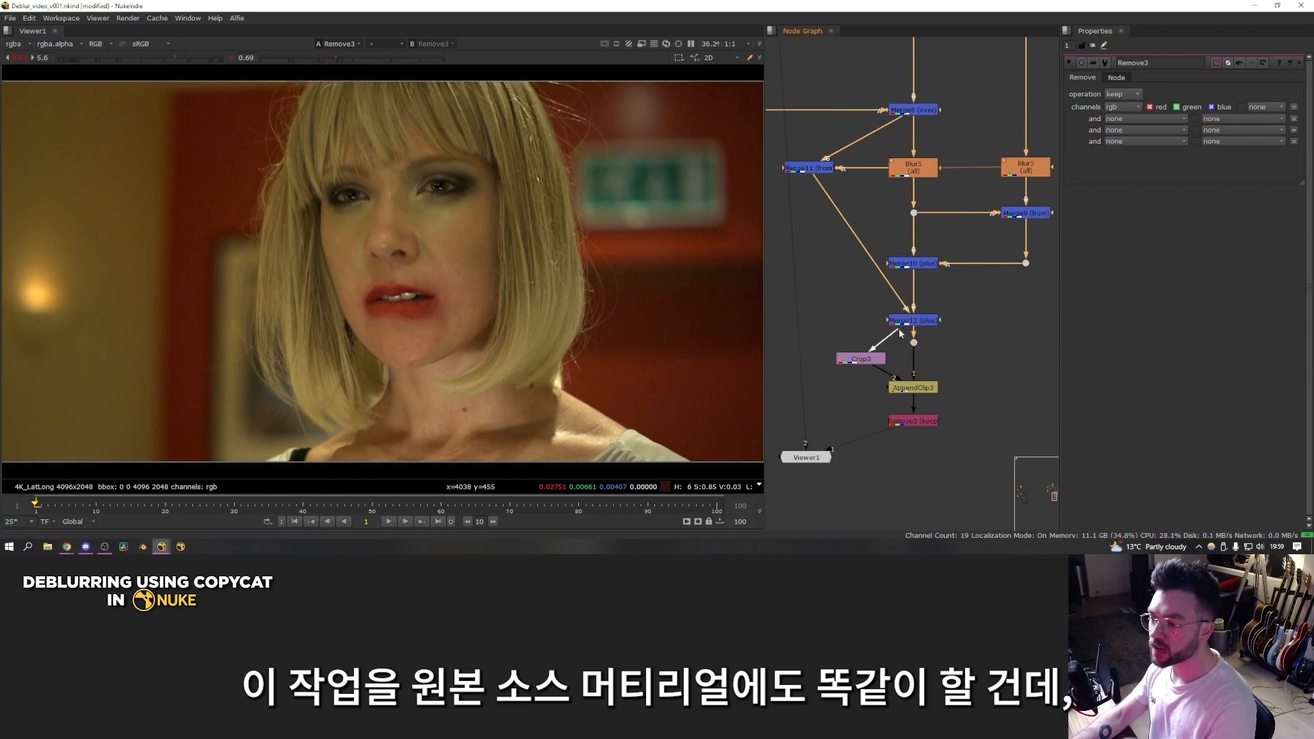
drag(864, 360, 861, 365)
drag(987, 328, 808, 442)
scroll(856, 425, down, 3)
key(ctrl+c)
key(ctrl+v)
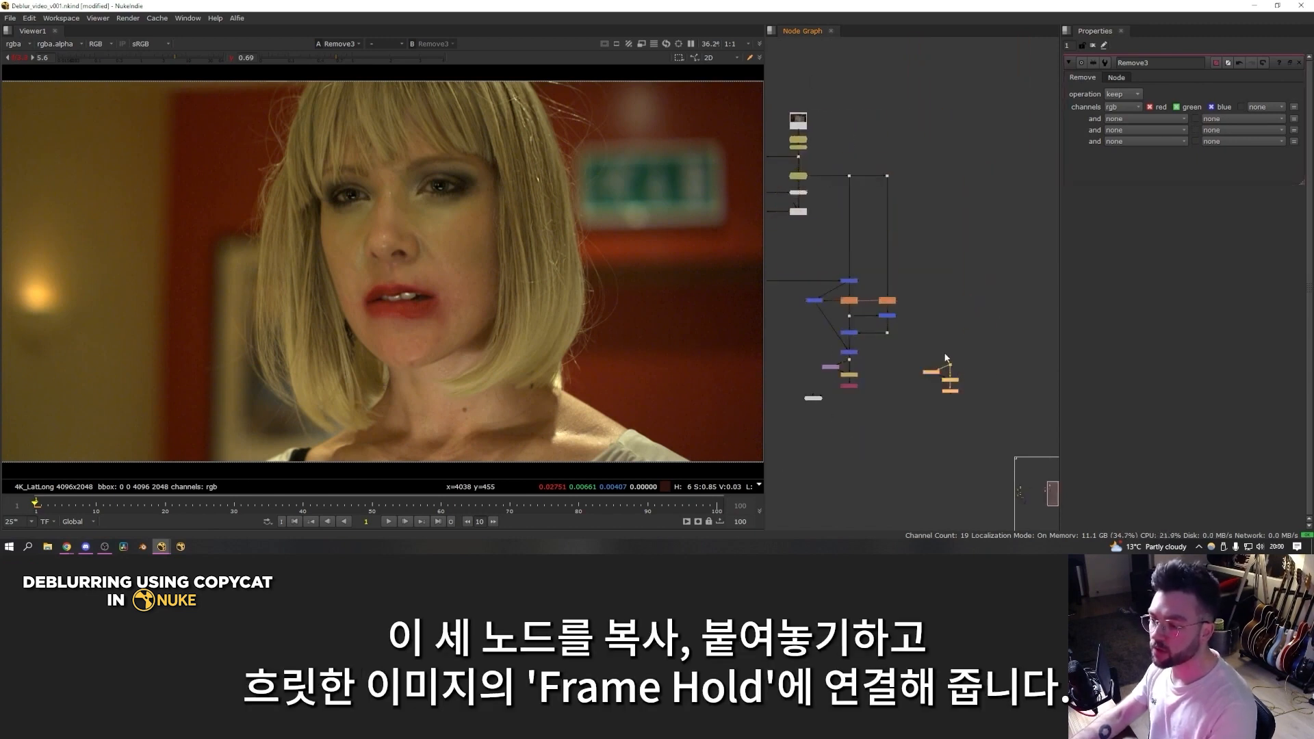
drag(927, 165, 886, 176)
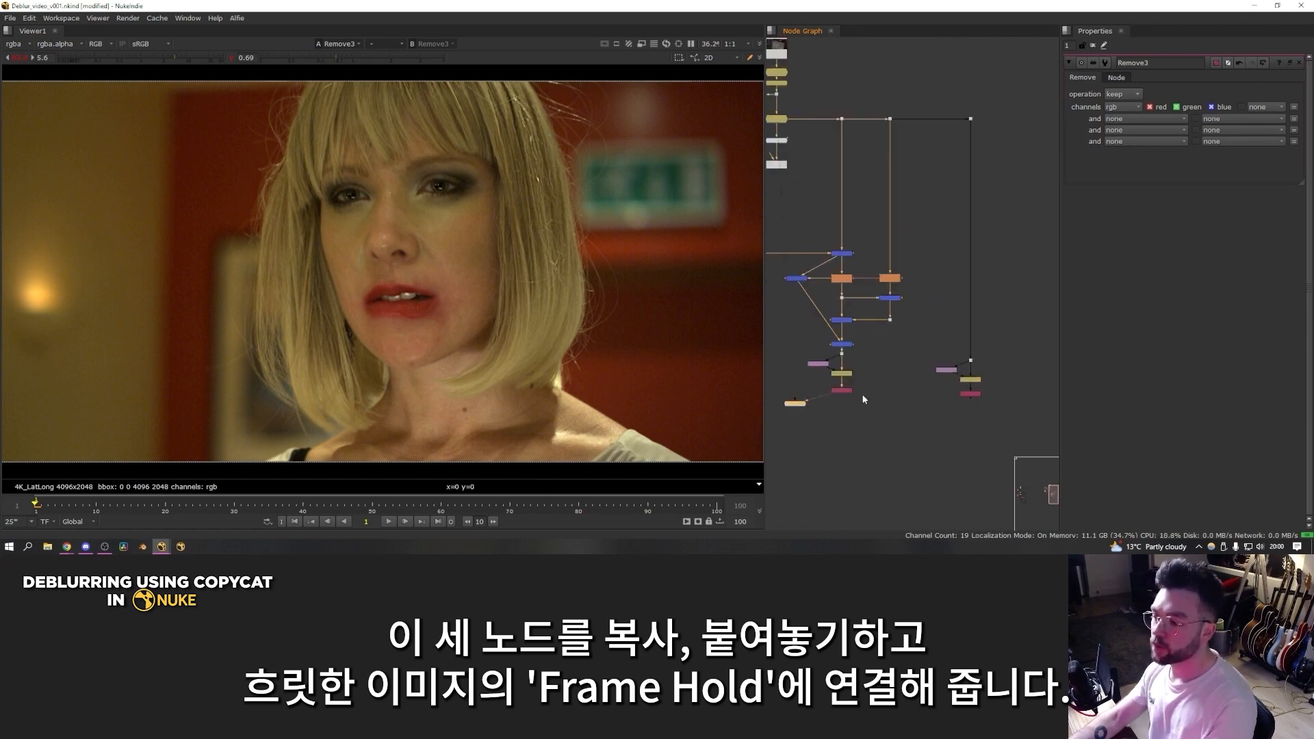
Step: Compare the Remove outputs of the sharpened branch and the blurry branch in the viewer
key(1)
key(2)
key(1)
key(3)
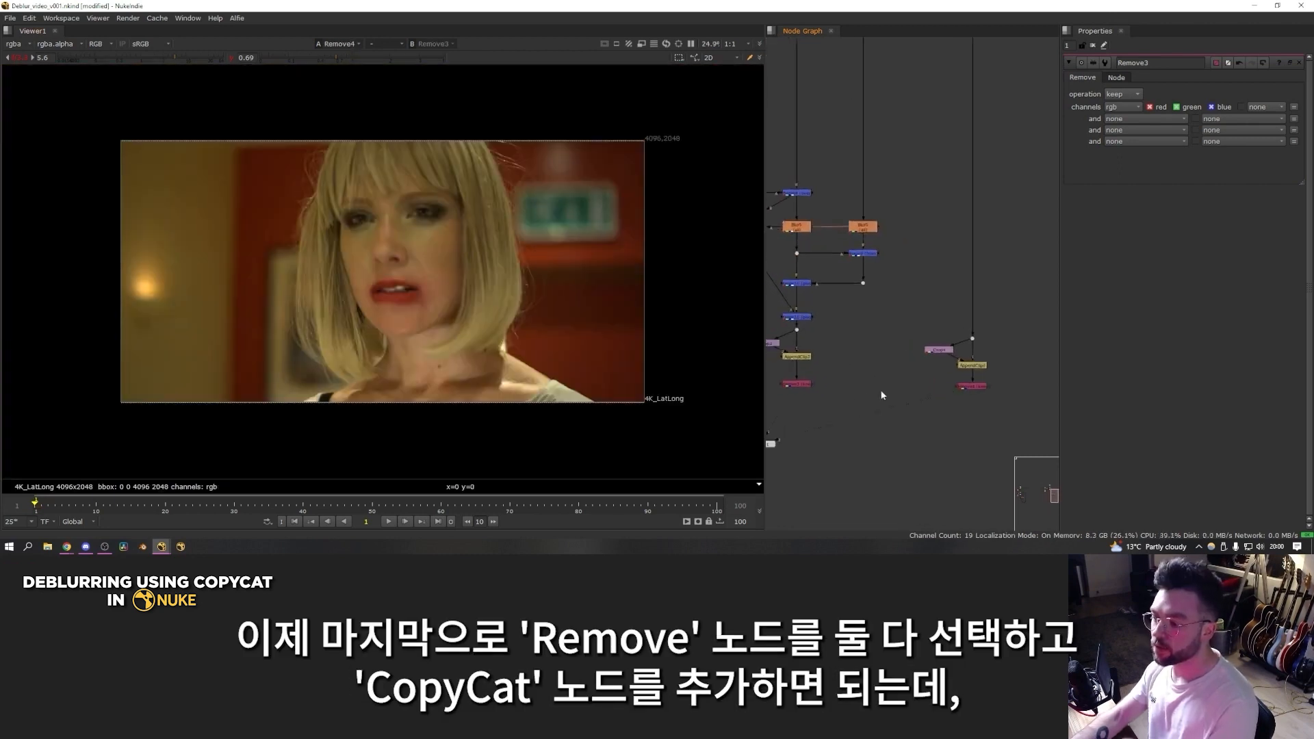
Step: Add a CopyCat node with the blurry branch as Input and the sharpened branch as Ground Truth, and view the sharpened Remove
drag(1031, 371, 774, 409)
key(Tab)
text(copycat)
key(Return)
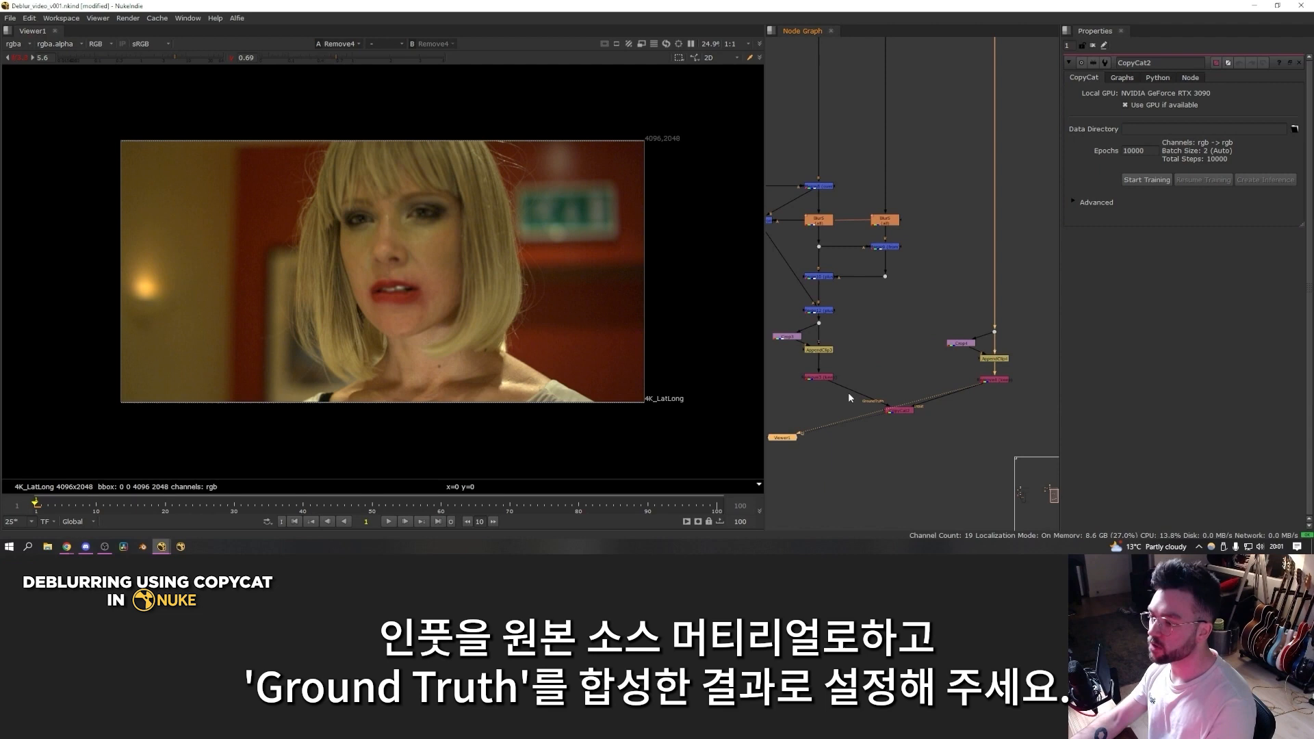
click(832, 378)
key(1)
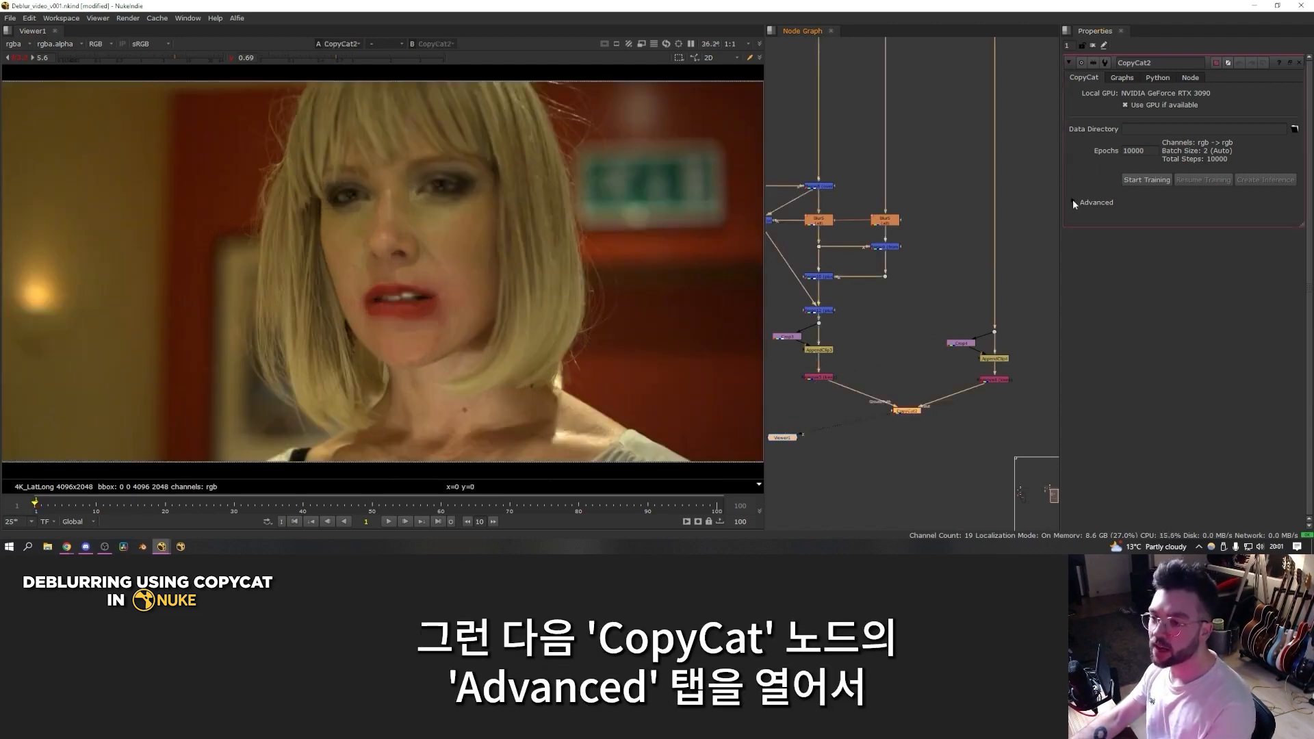
Step: Set CopyCat's initial weights to Deblur and its data directory to D:/Nuke Video/LoveBug_Refocus/CopyCat
click(1073, 202)
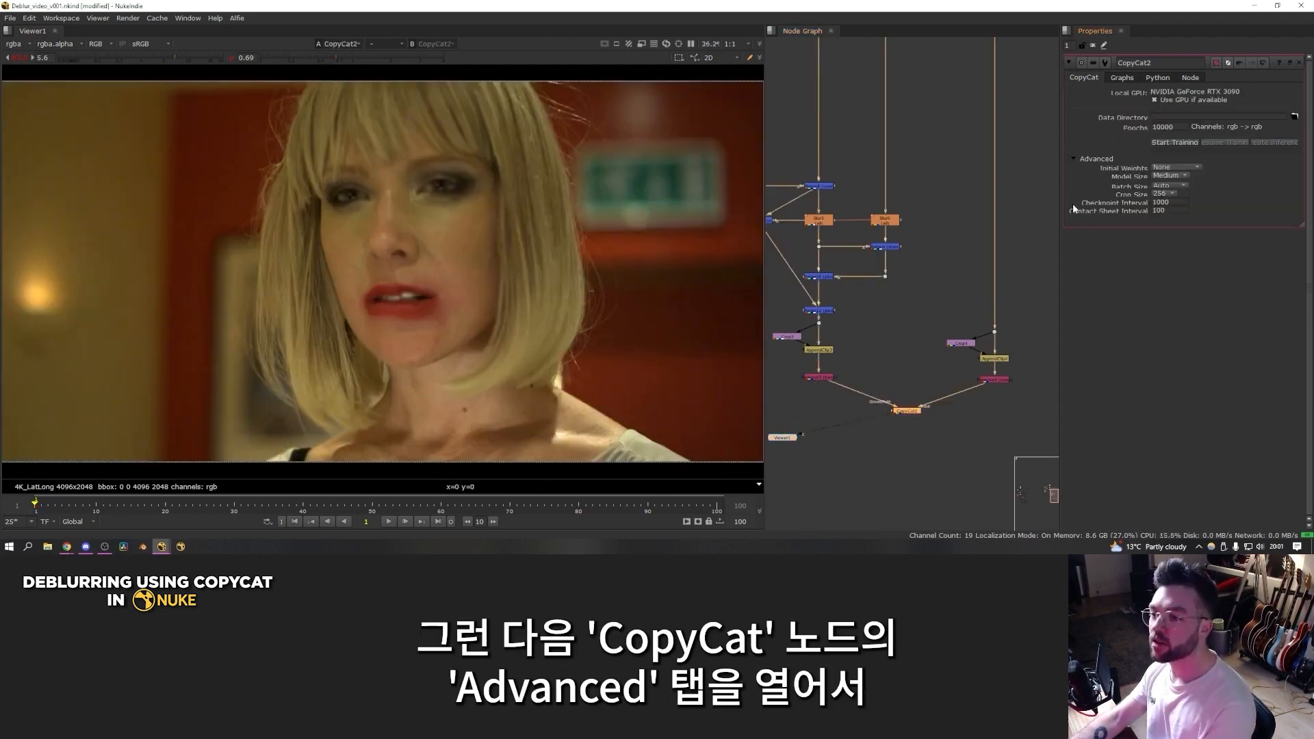
click(1168, 216)
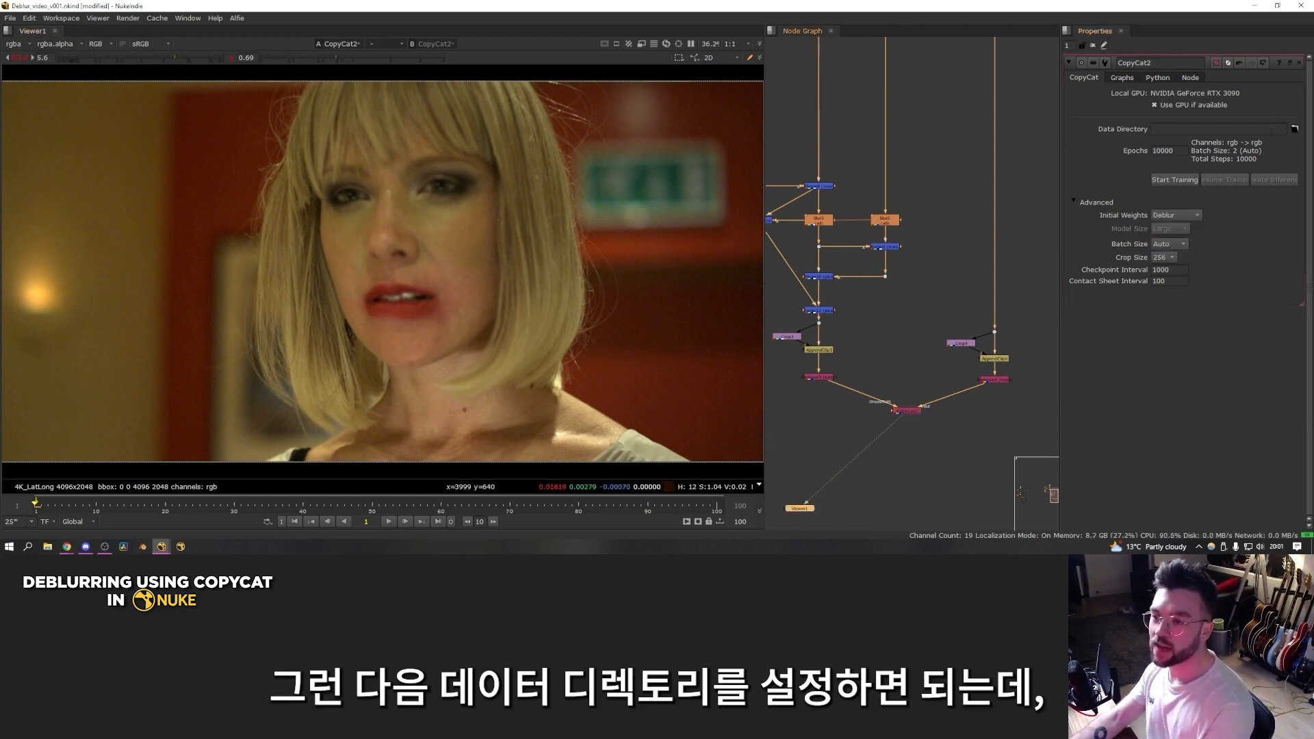
click(1295, 129)
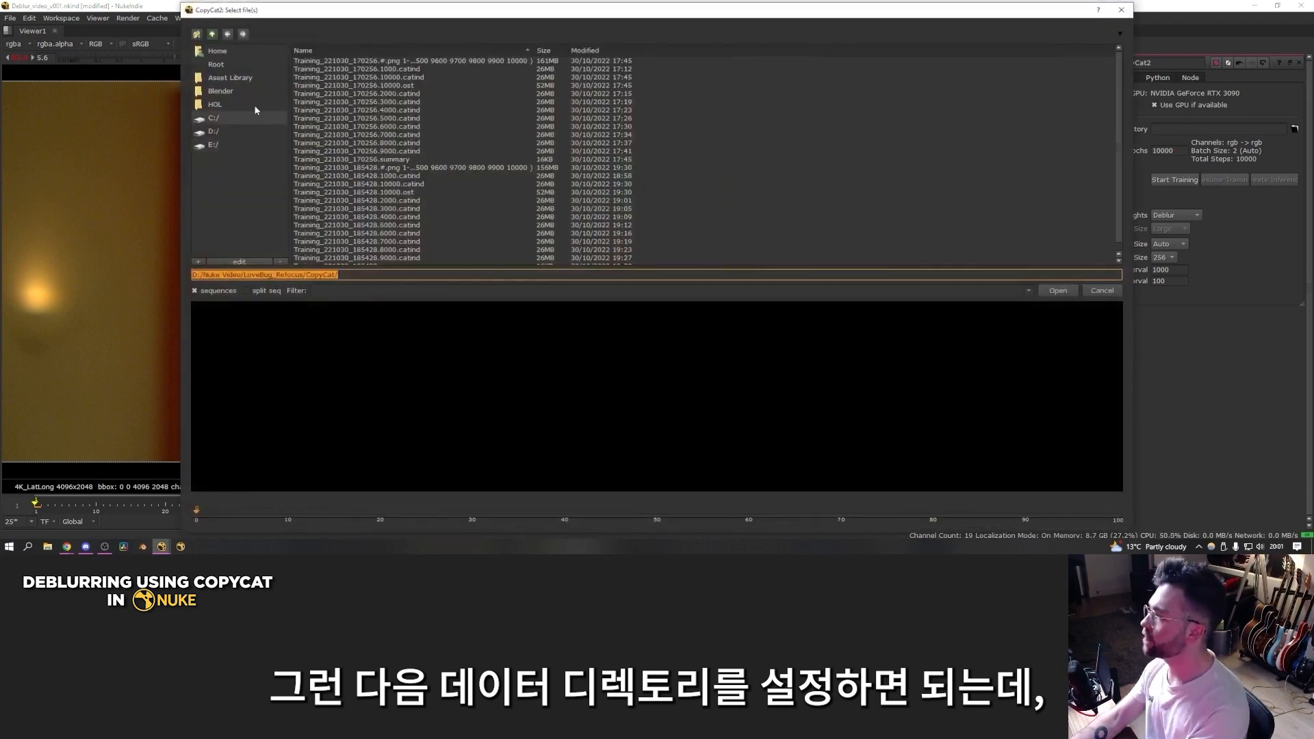
click(1056, 291)
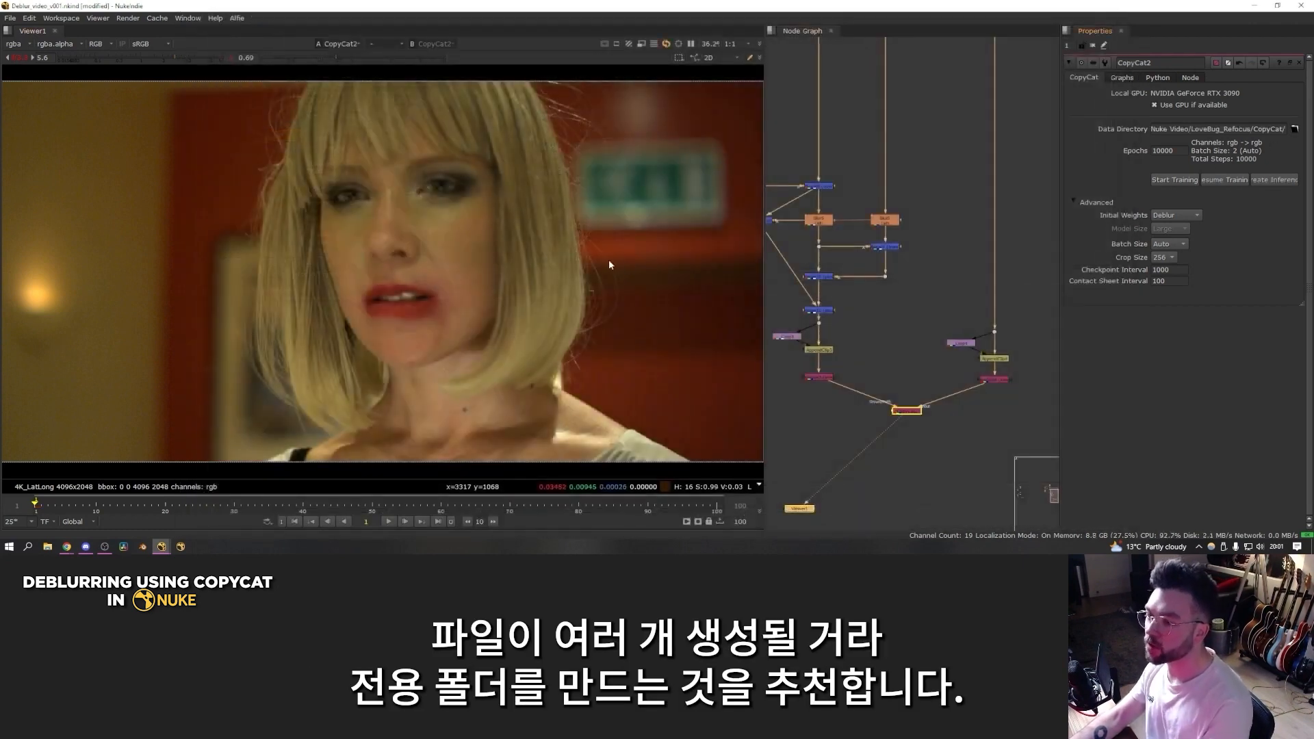
drag(911, 410, 914, 412)
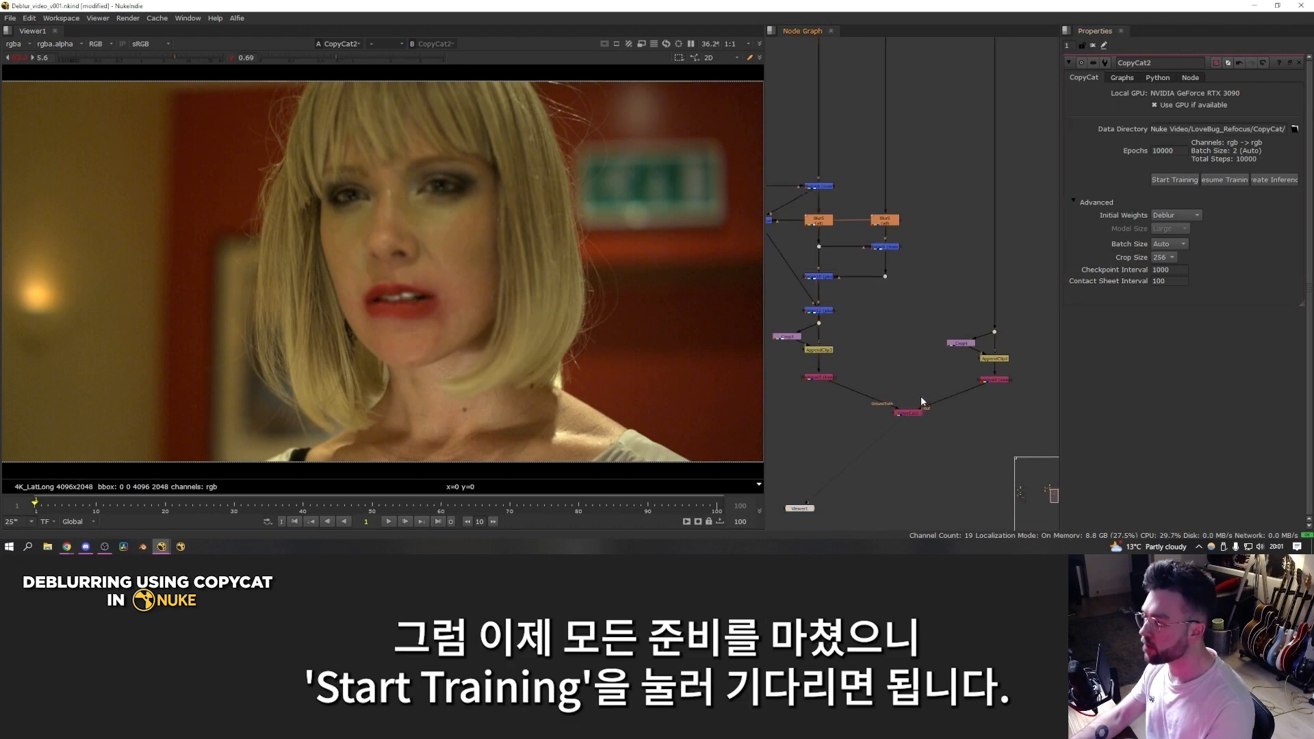
Step: Start the CopyCat training and check its live log in the terminal window
click(1170, 181)
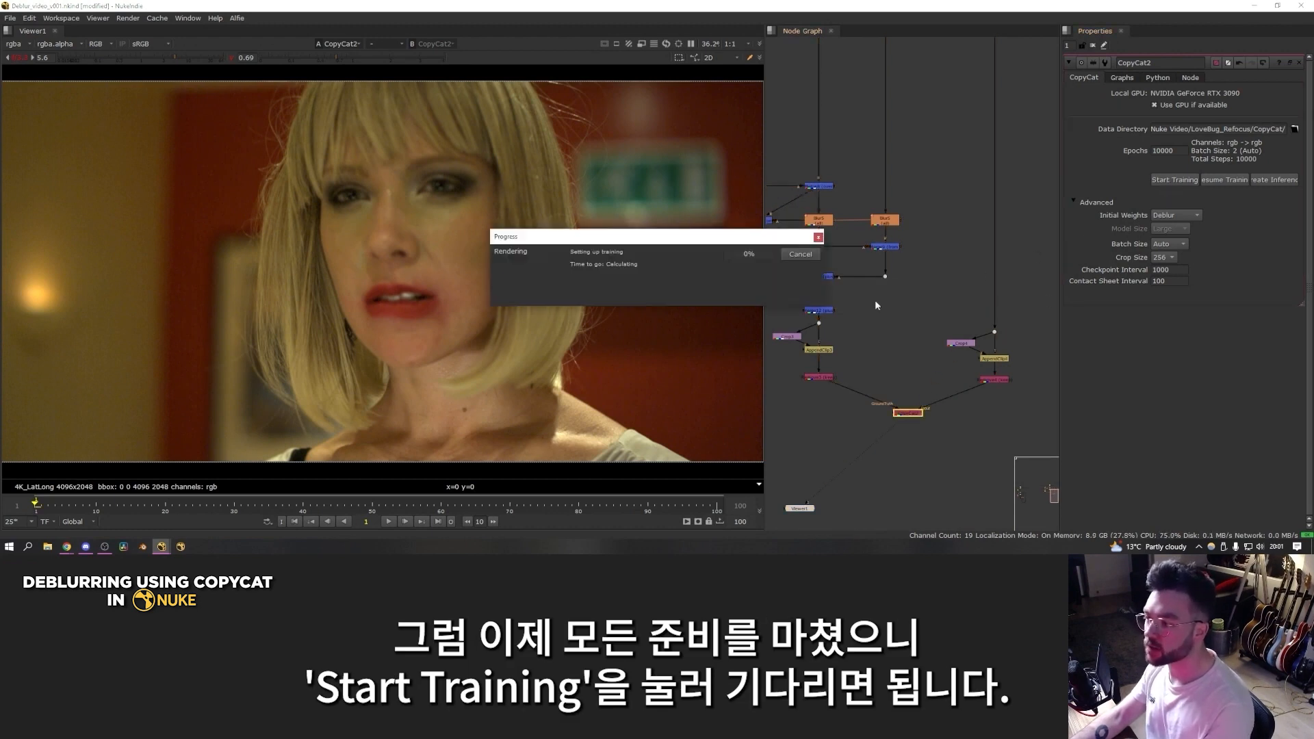
mouse_move(161, 546)
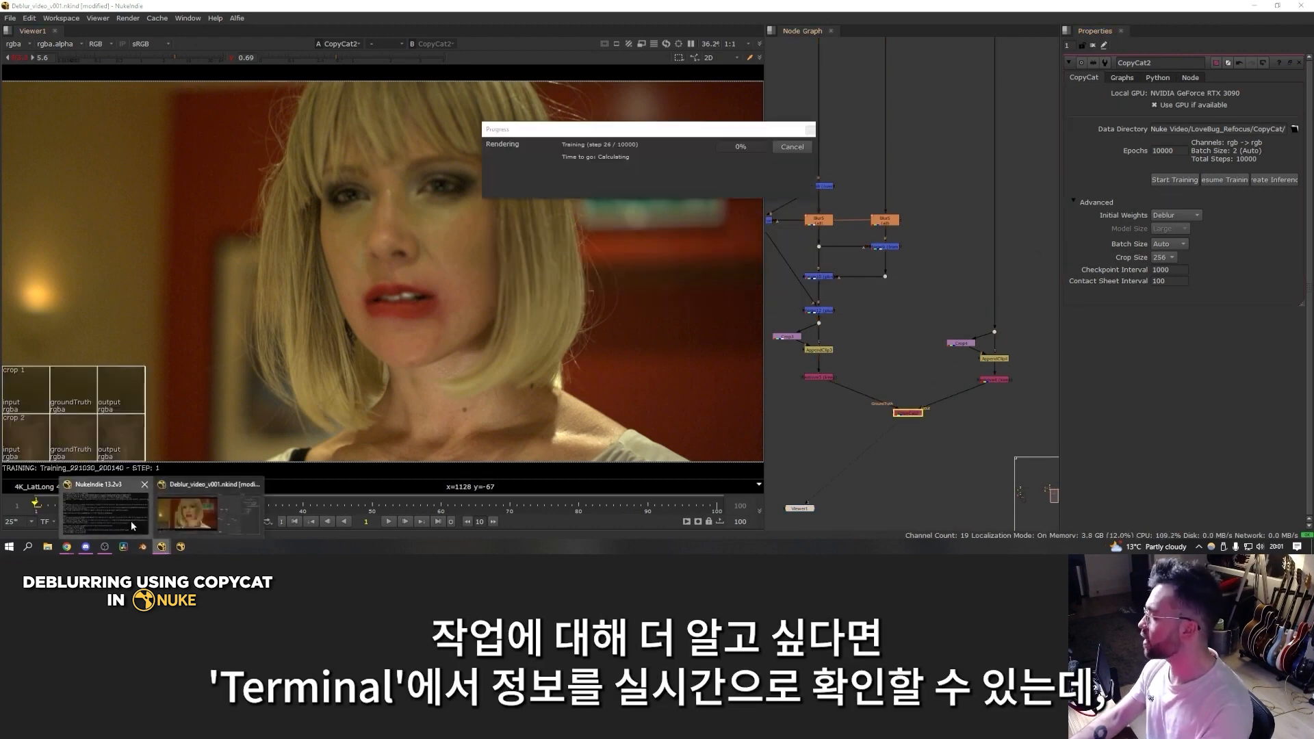
click(132, 526)
drag(318, 48, 367, 79)
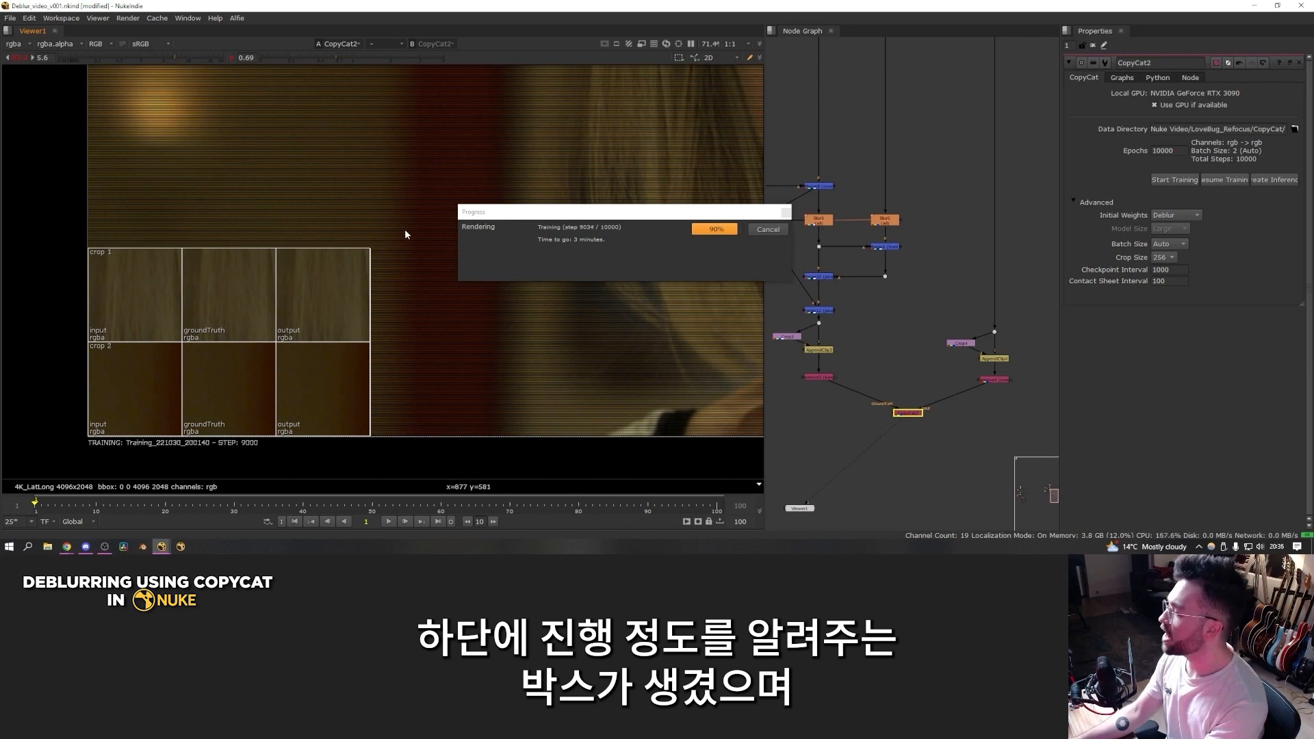
Step: Examine the input, ground truth and output crops in the training contact sheet
drag(408, 226, 56, 463)
drag(72, 231, 195, 463)
mouse_move(173, 237)
mouse_down()
mouse_move(282, 456)
mouse_move(397, 231)
mouse_up()
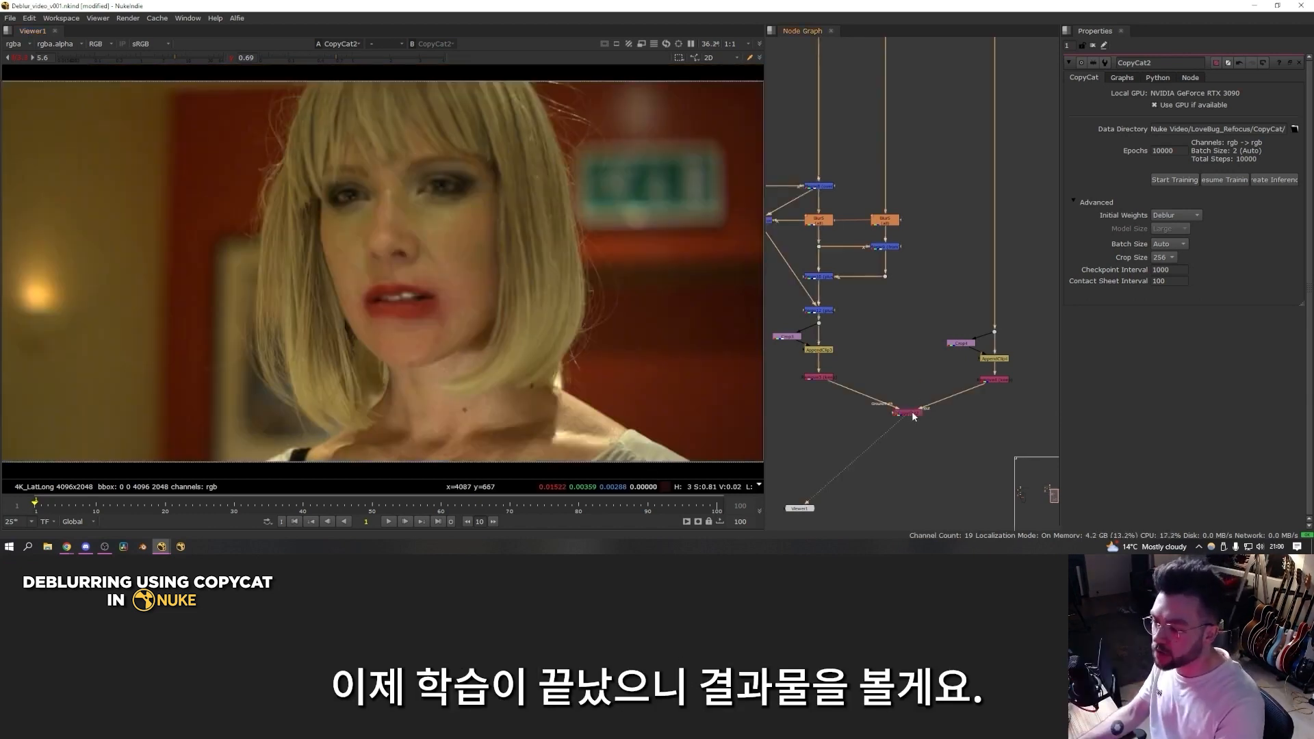
Step: Create an Inference node from the trained CopyCat node
drag(912, 414, 903, 417)
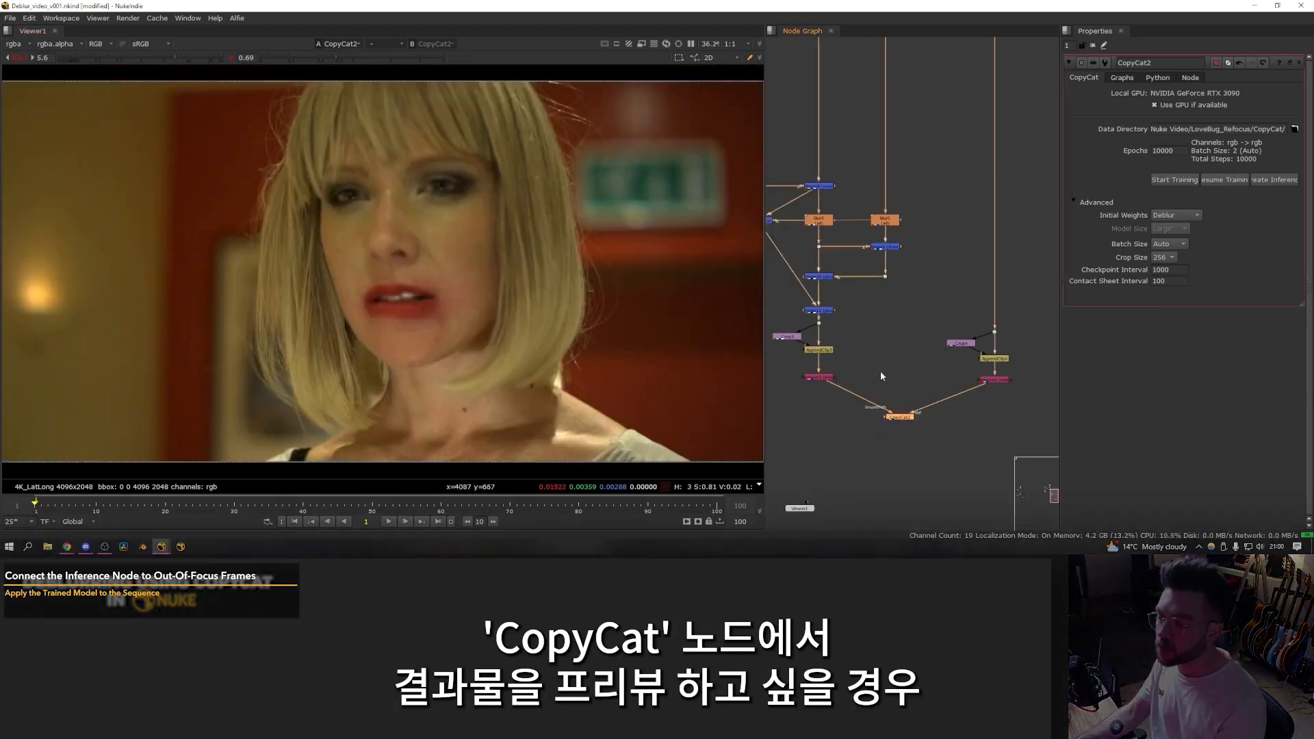
drag(1060, 205, 999, 206)
click(1231, 180)
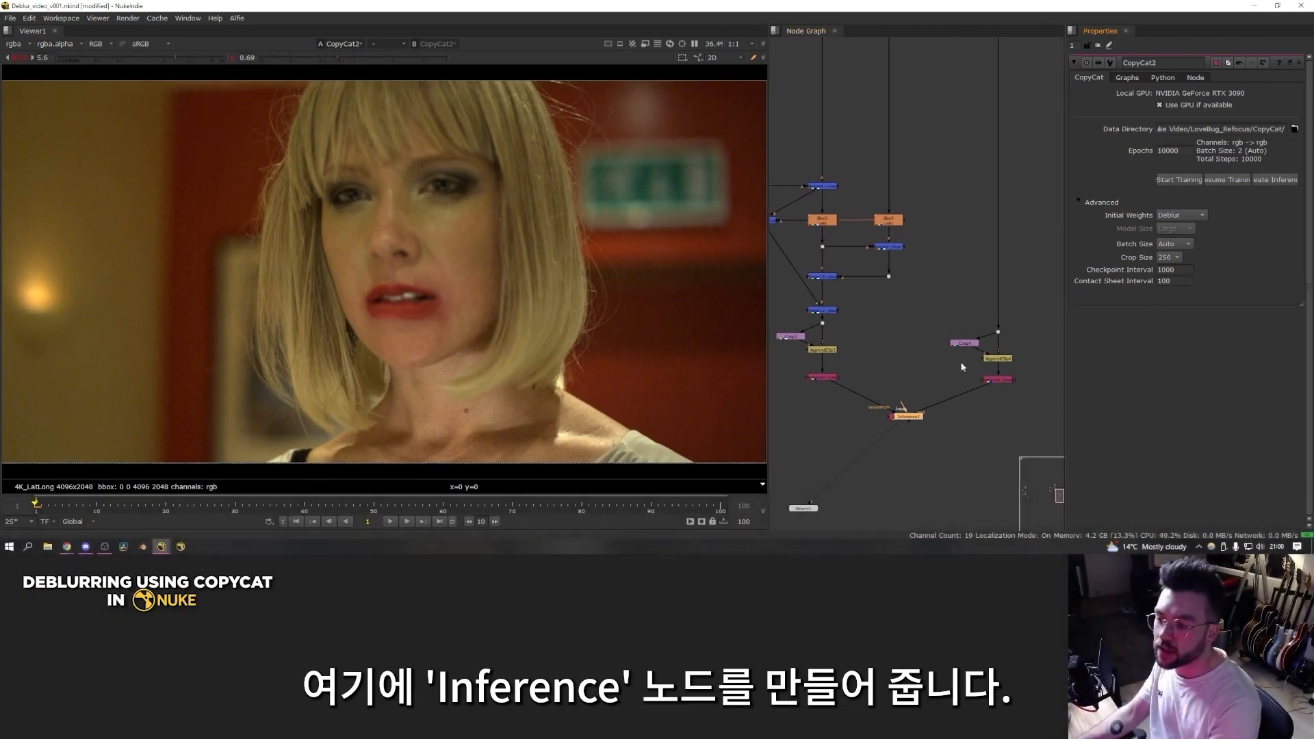
Step: Move the Inference node up beside the source Read and connect its input to the shot's 510–566 frame range node
drag(918, 423, 933, 320)
click(925, 333)
scroll(910, 329, up, 3)
middle_drag(906, 329, 958, 350)
drag(987, 298, 848, 311)
drag(995, 330, 977, 322)
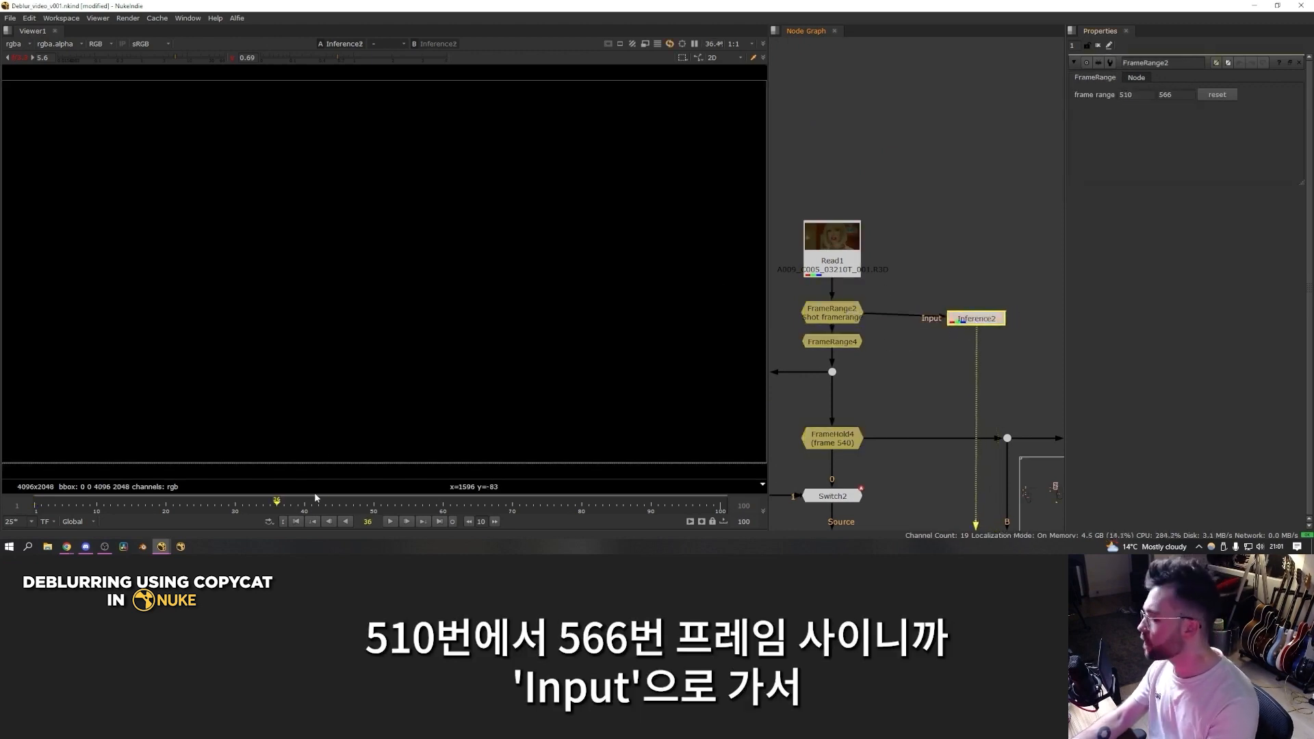
Step: Set the viewer's timeline range to Input and go to frame 540
click(85, 522)
click(78, 493)
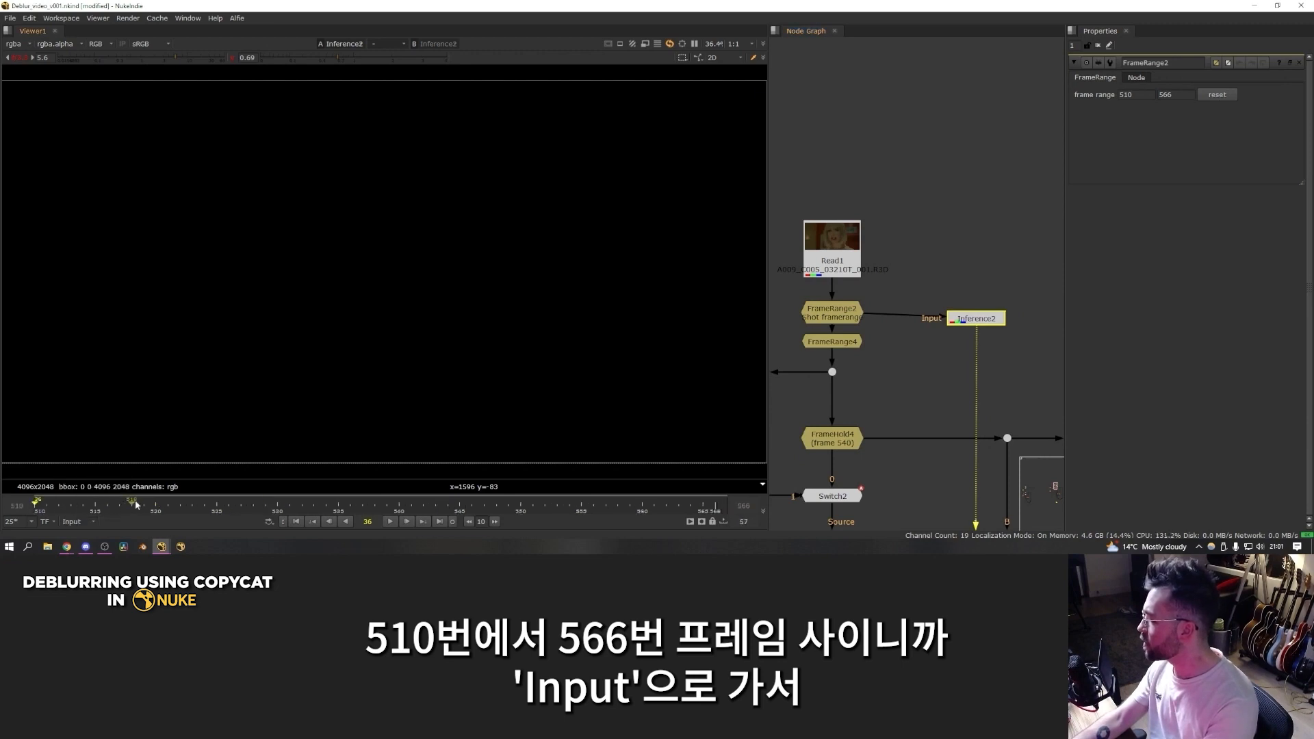
drag(288, 506, 398, 506)
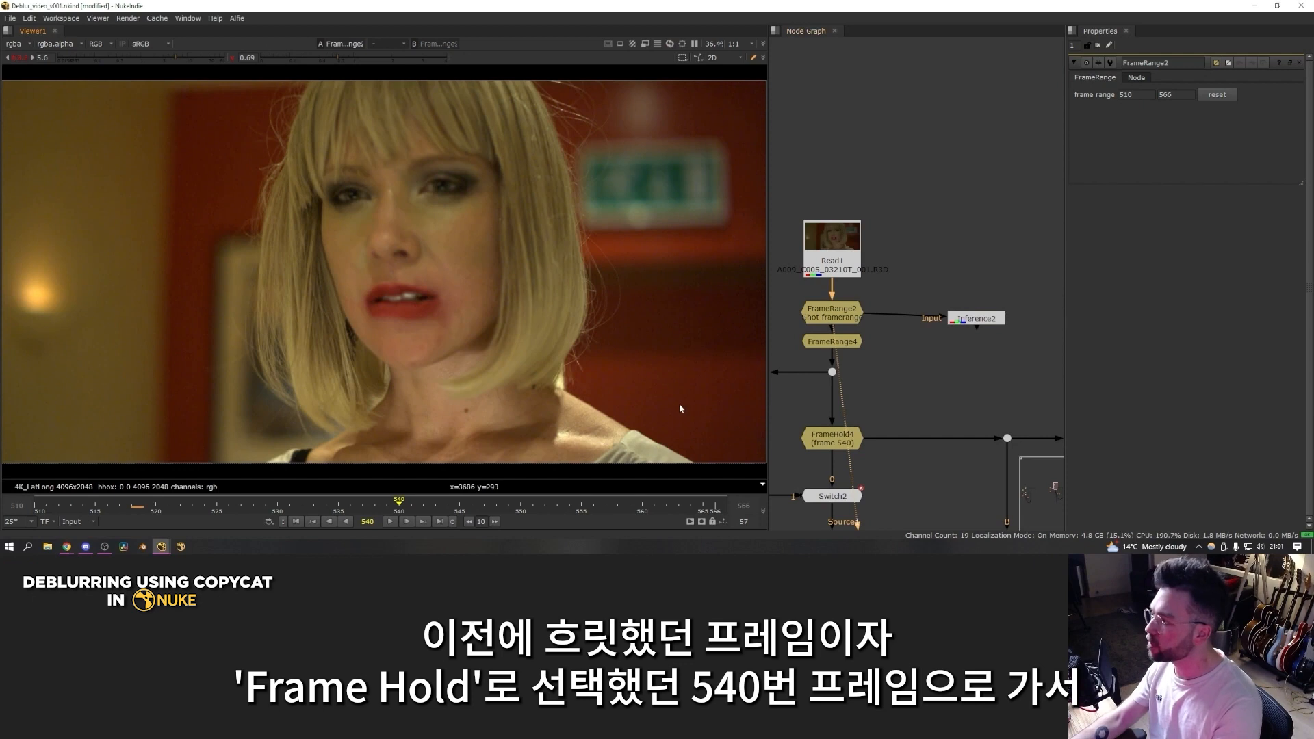
Step: Show the Inference node's output for frame 540 in the viewer and inspect the face
scroll(786, 415, down, 1)
middle_drag(786, 415, 844, 375)
drag(833, 371, 964, 429)
middle_drag(964, 429, 867, 478)
click(937, 332)
key(1)
click(937, 378)
scroll(542, 286, up, 2)
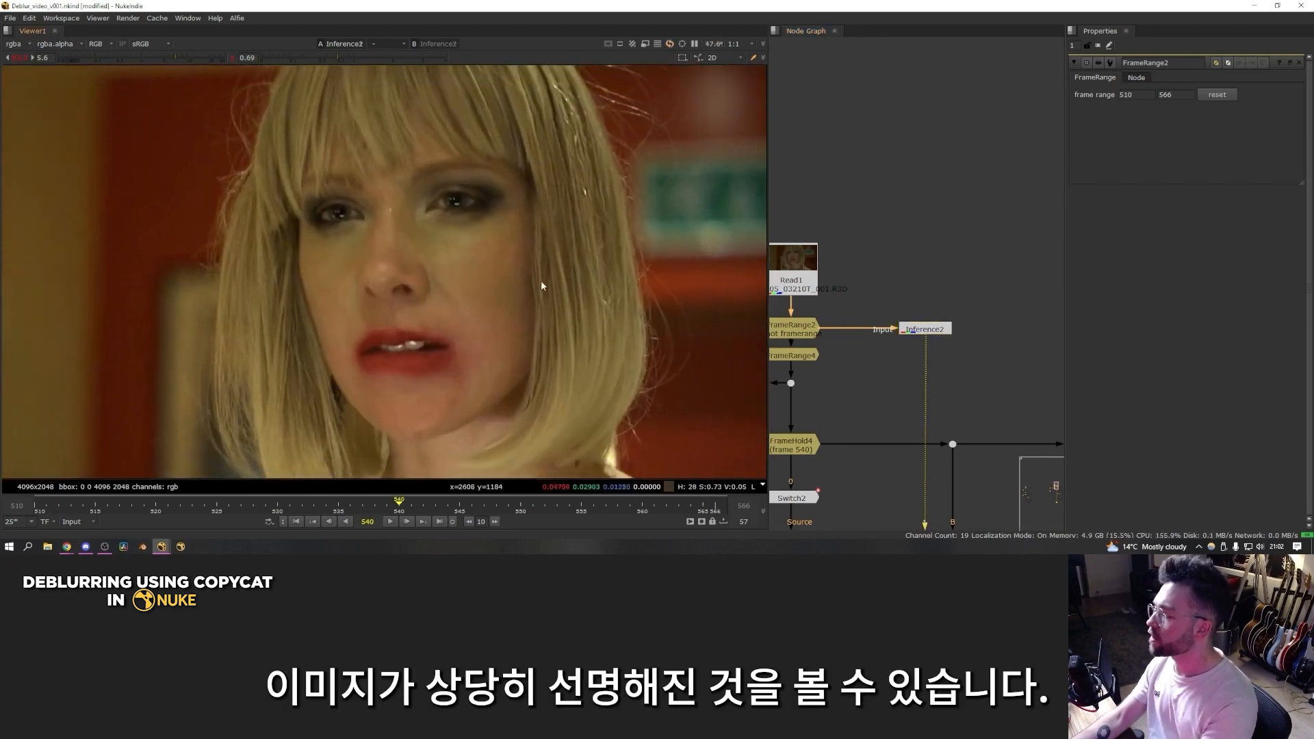
Step: Toggle the Inference node off and on to compare hair, nose and highlight detail at frame 540
click(936, 331)
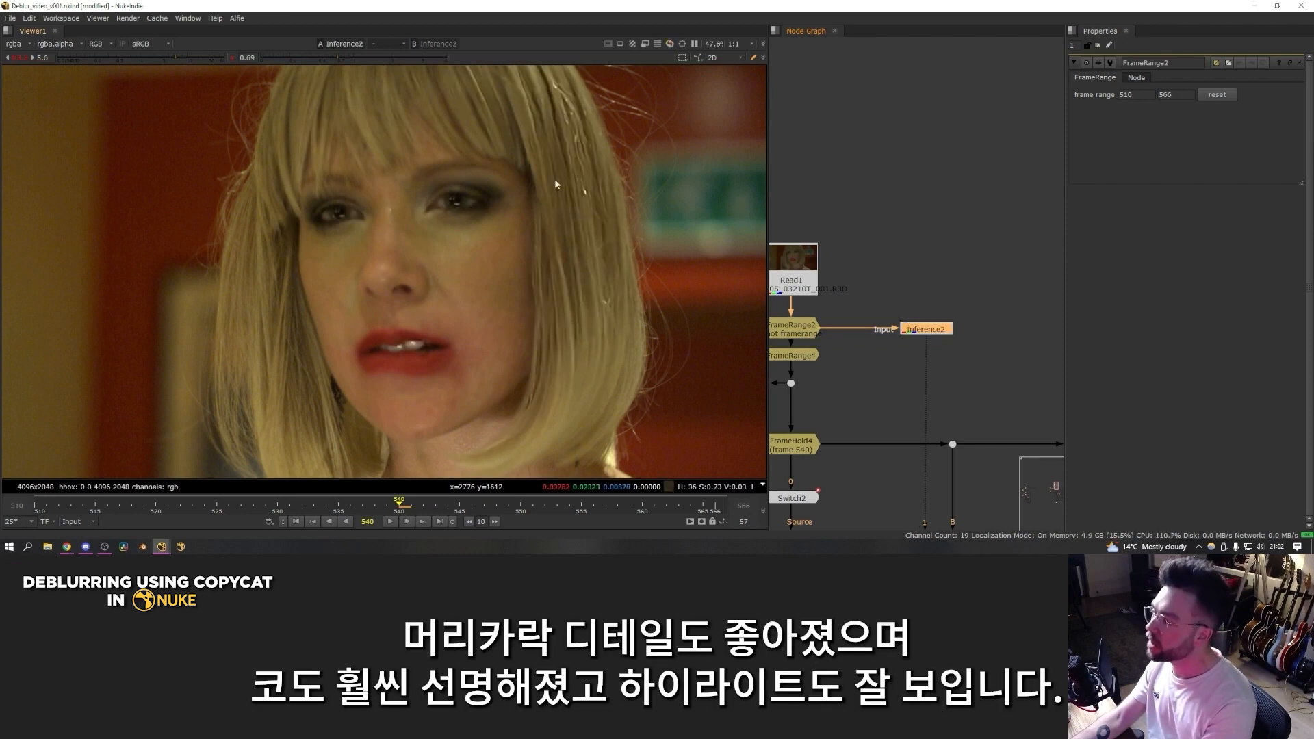
key(d)
key(d)
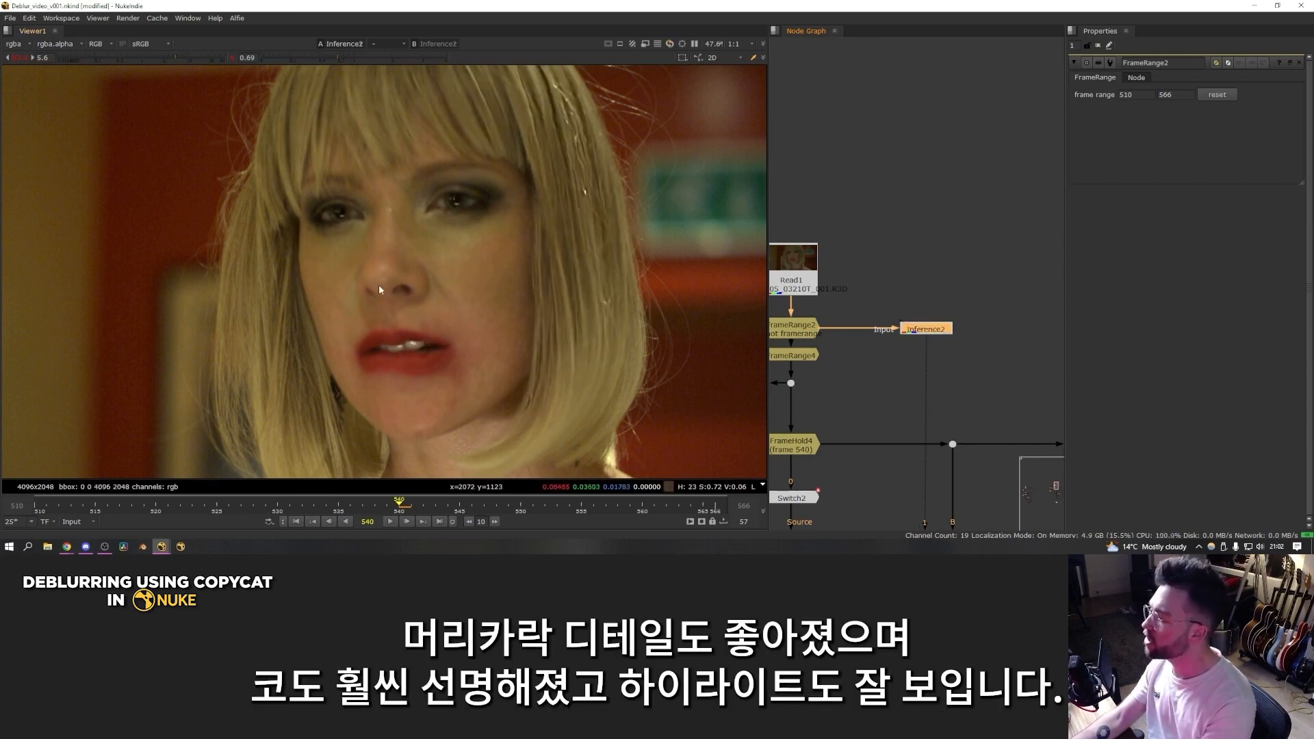
key(d)
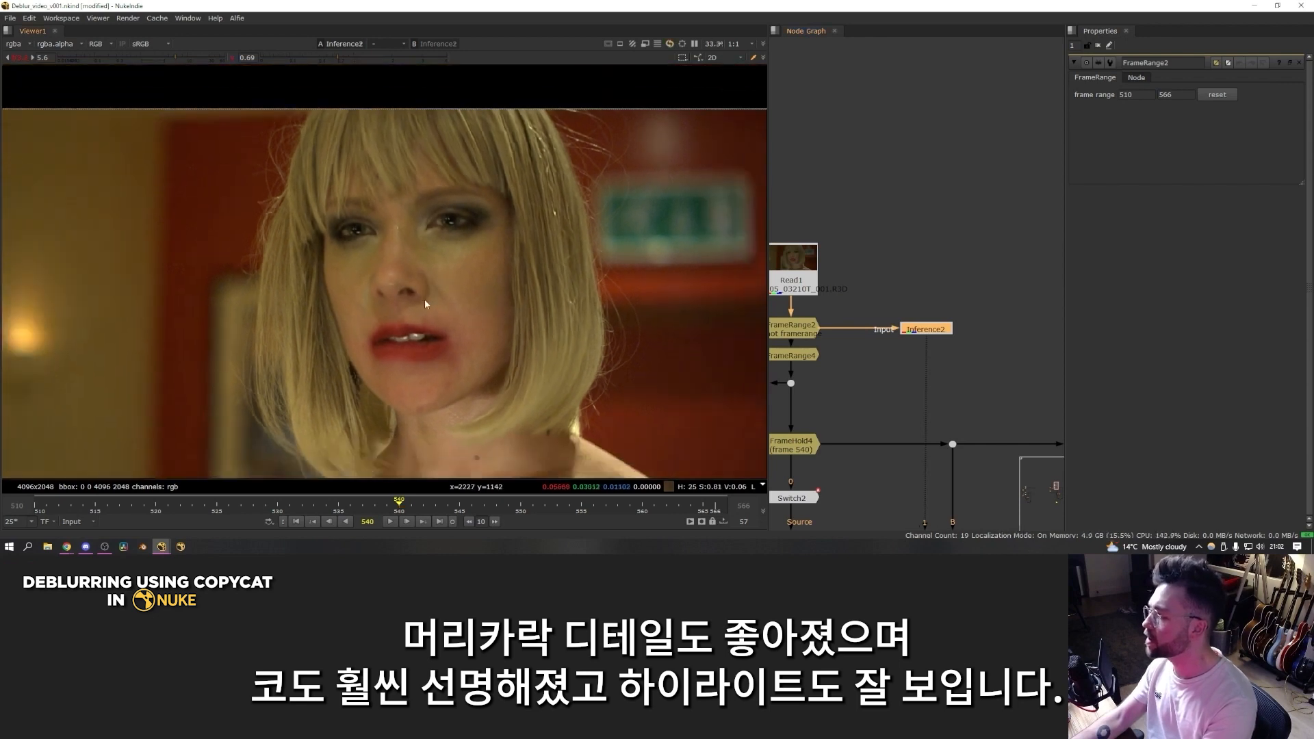
Step: Go to frame 535 and toggle the Inference node to compare the blurry and deblurred face
scroll(445, 302, down, 2)
drag(398, 505, 337, 507)
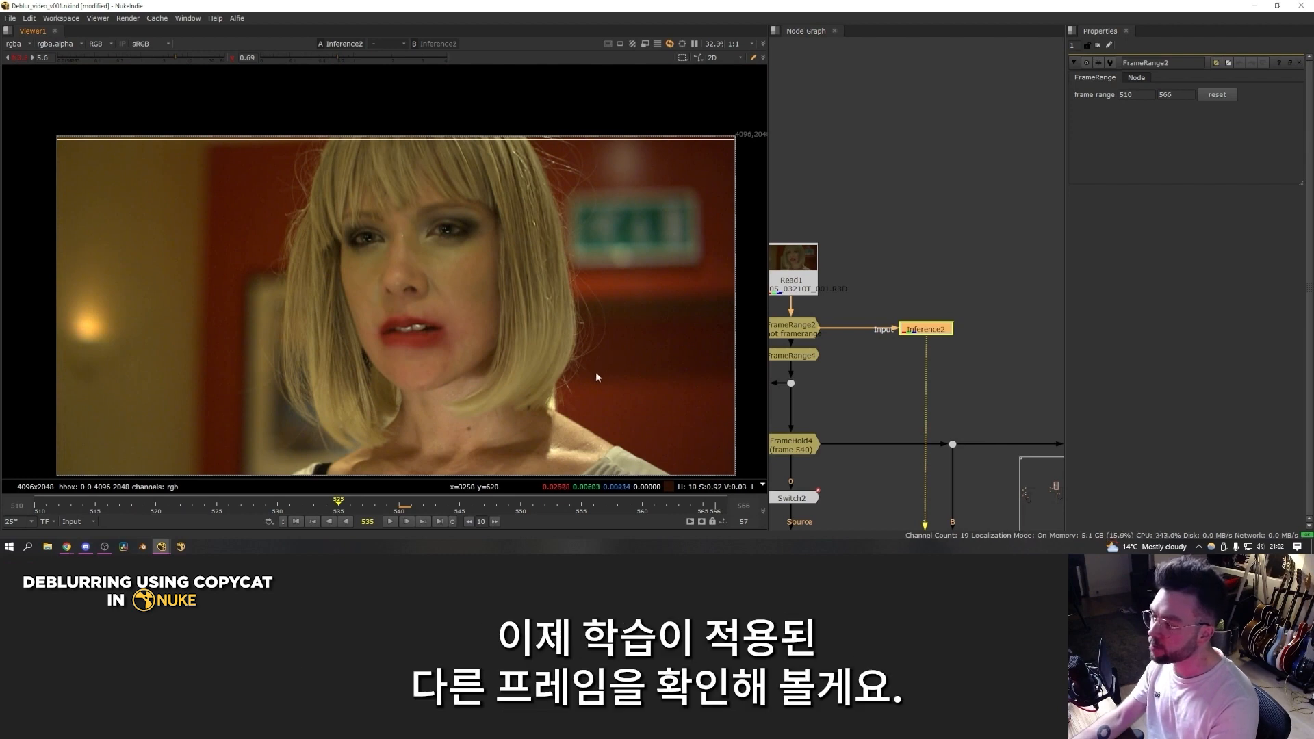
click(925, 330)
key(d)
scroll(507, 334, up, 4)
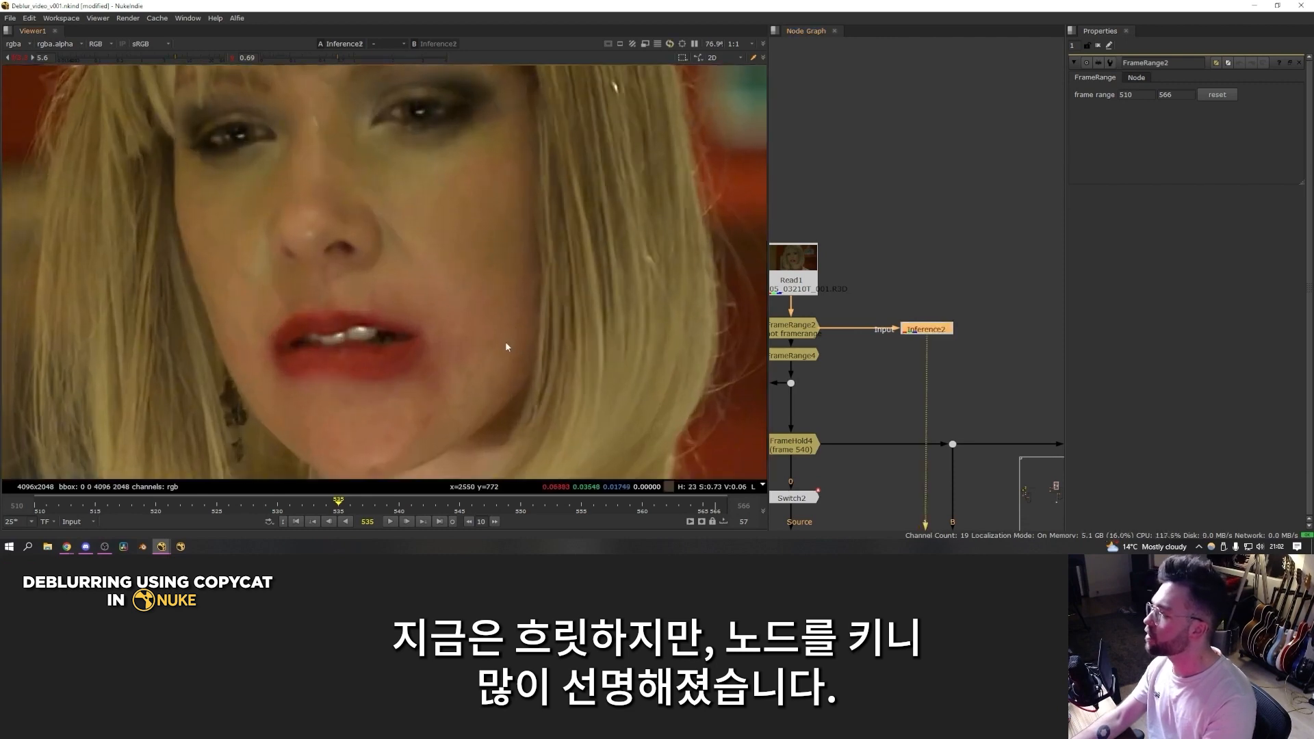
key(d)
scroll(507, 333, down, 4)
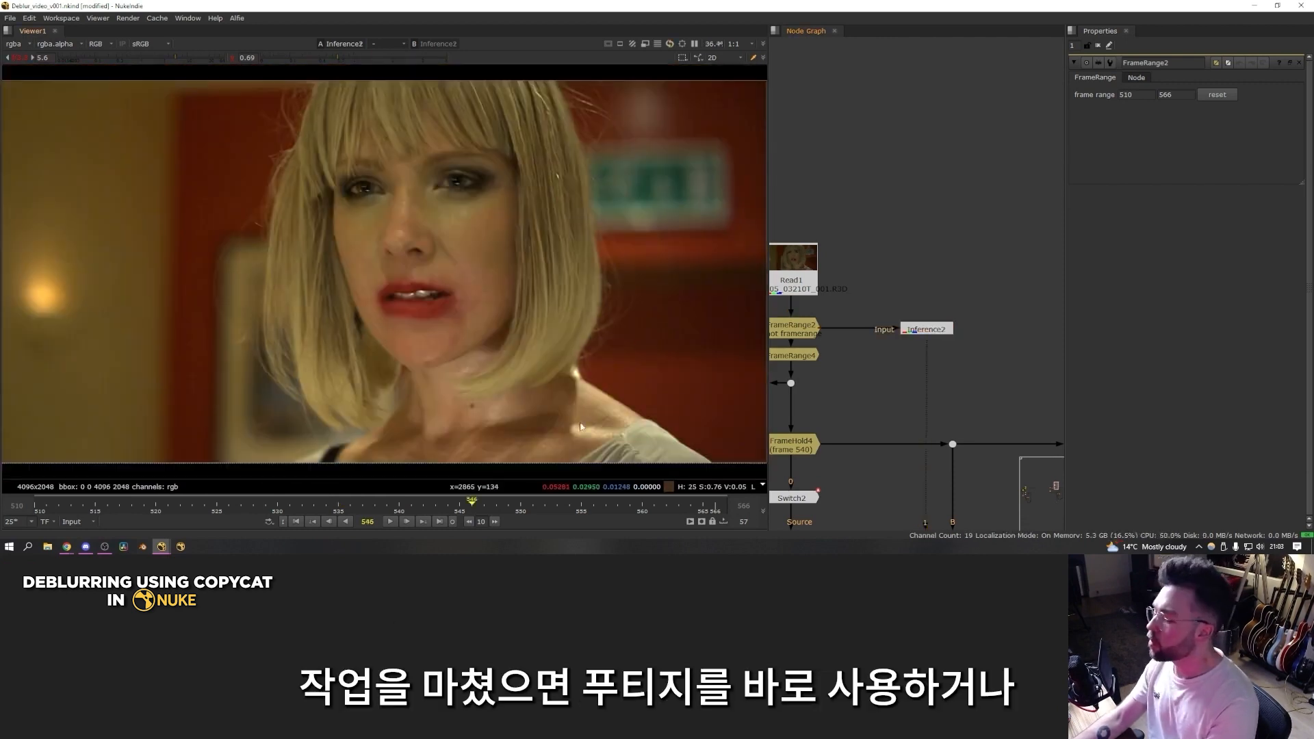
Step: Toggle the Inference node again and check the deblurred result up to frame 546
click(924, 330)
key(d)
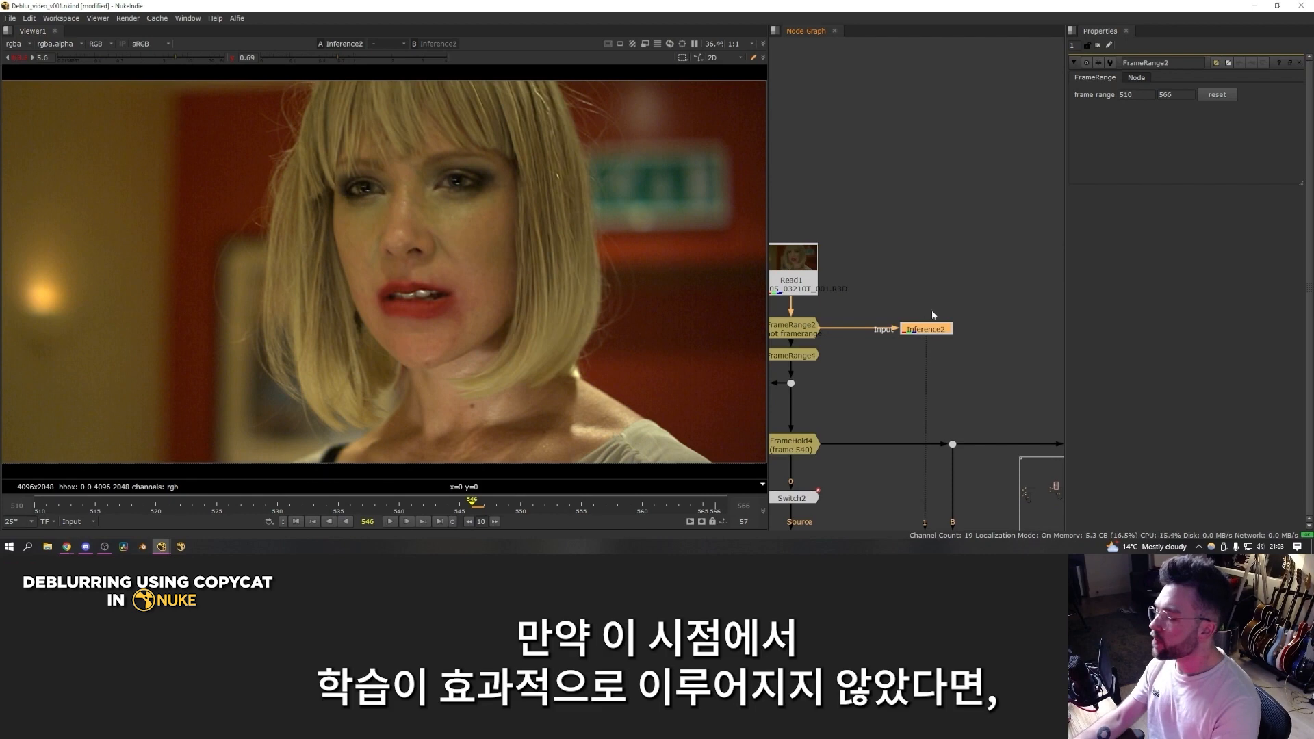
Step: Open the CopyCat node's properties and examine its Epochs setting, leaving the value as it is
scroll(900, 383, down, 5)
scroll(861, 335, up, 5)
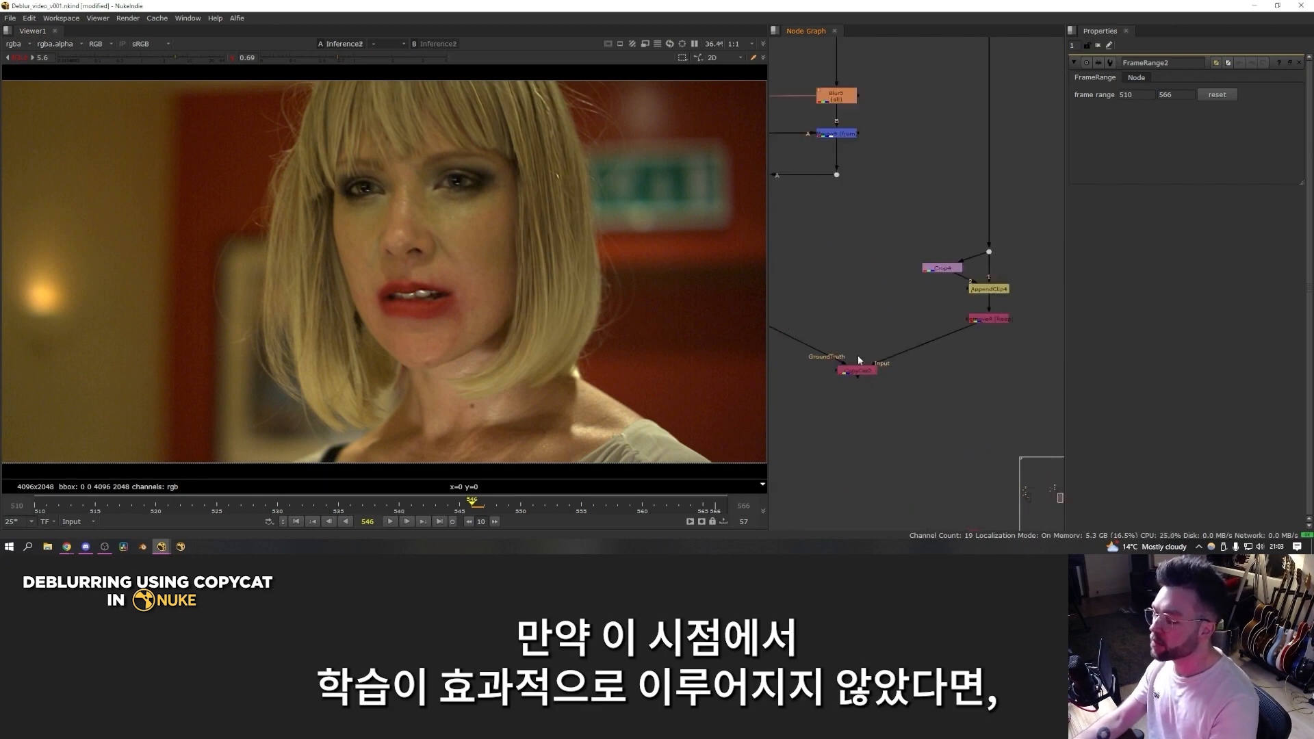
double_click(858, 372)
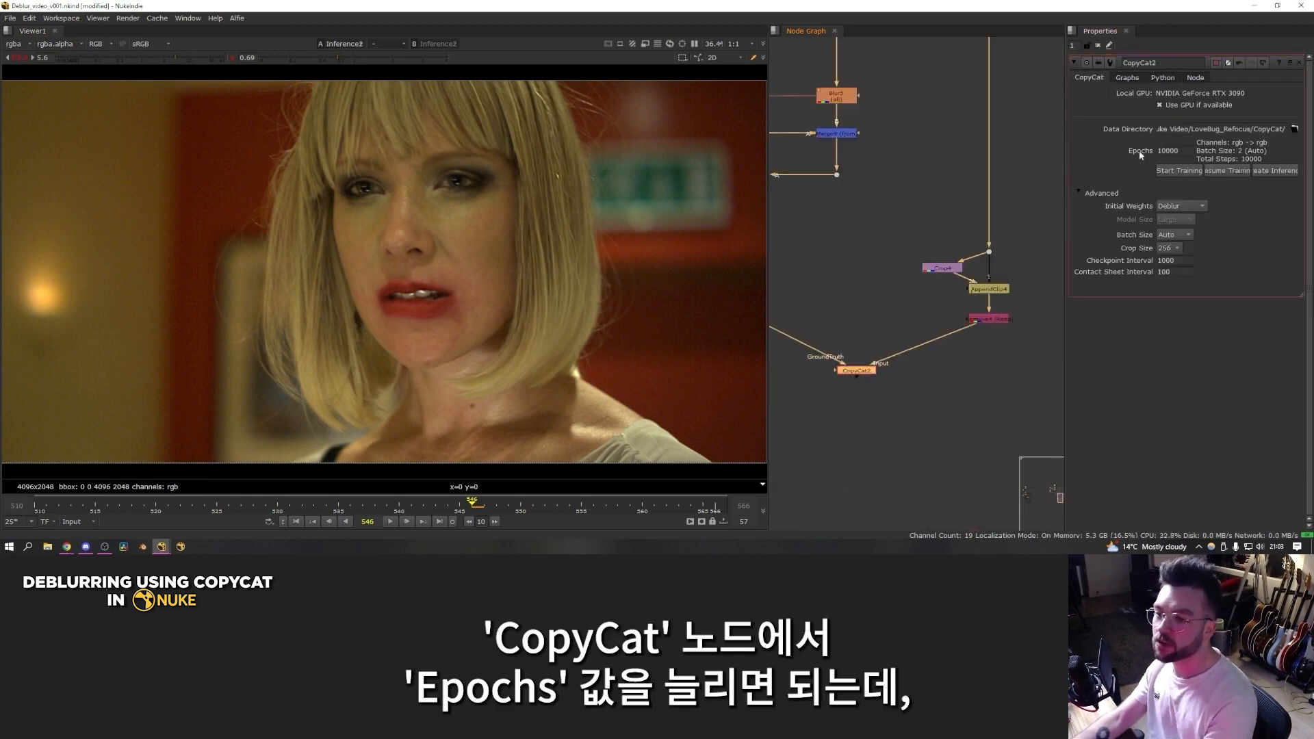
double_click(1171, 151)
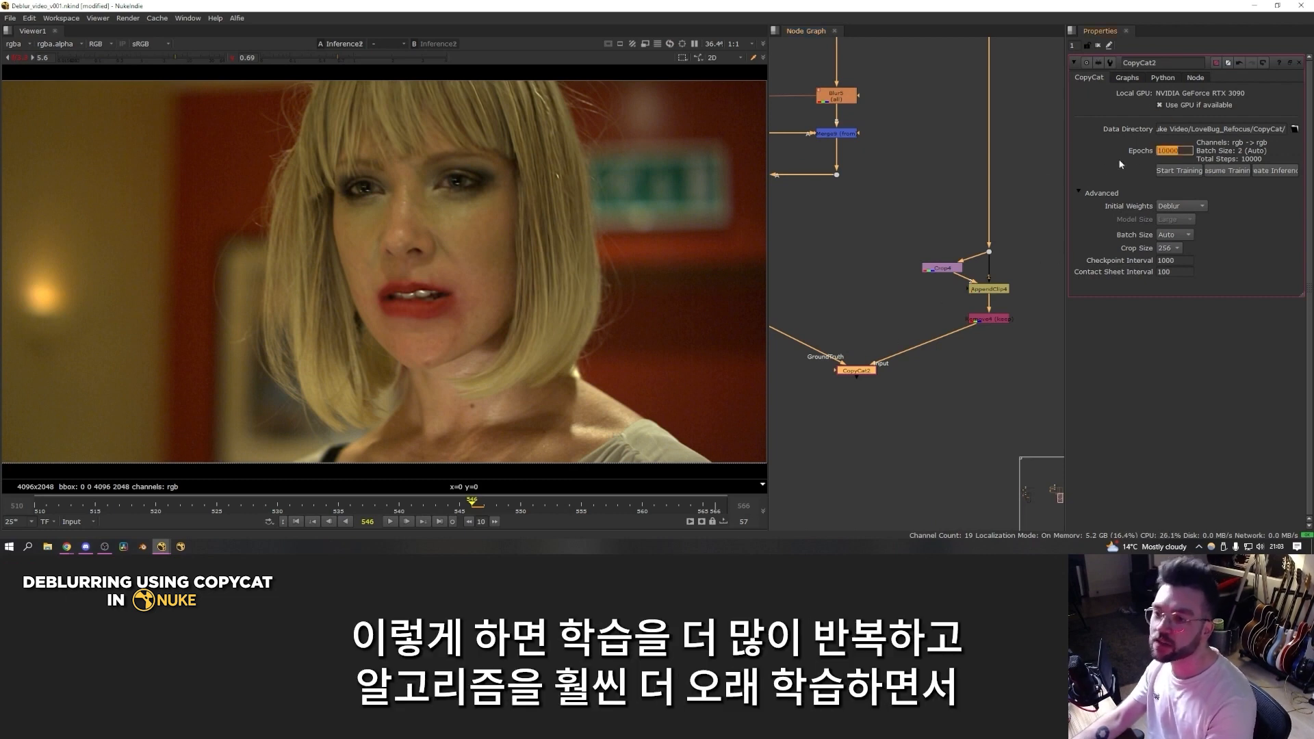
click(1042, 247)
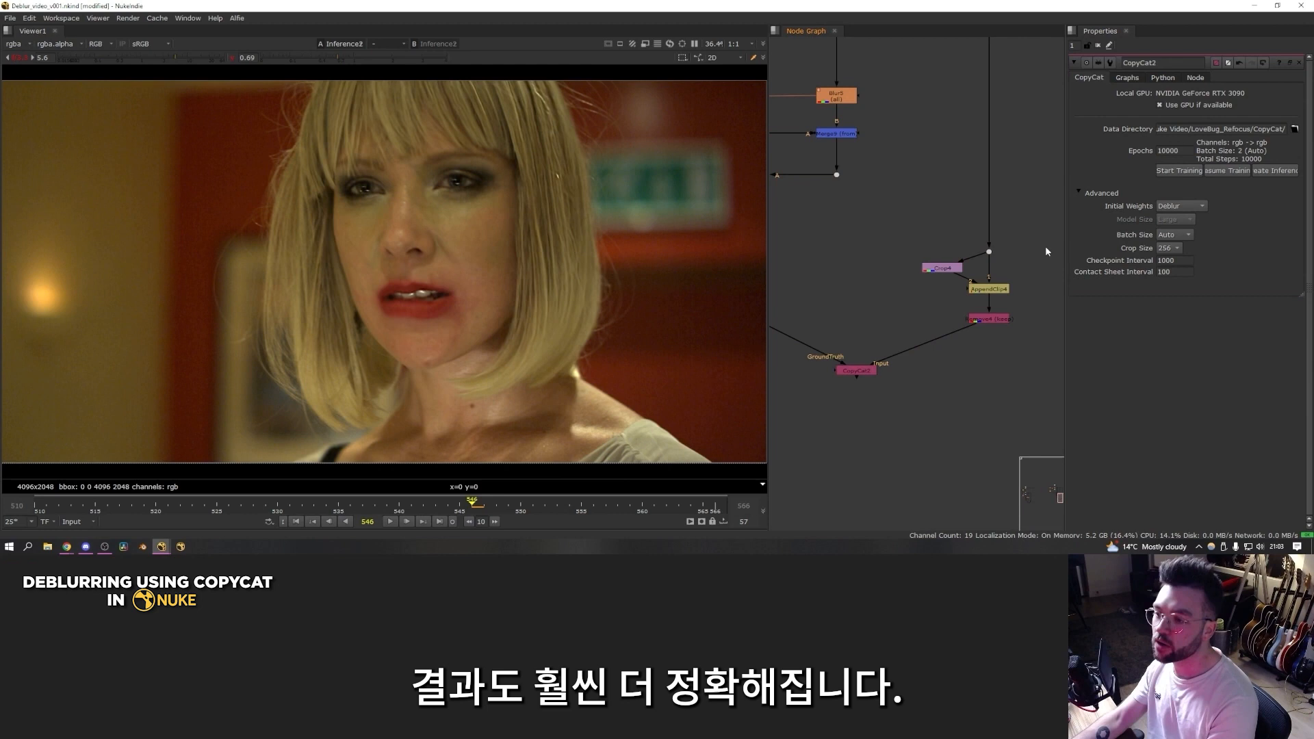
key(f)
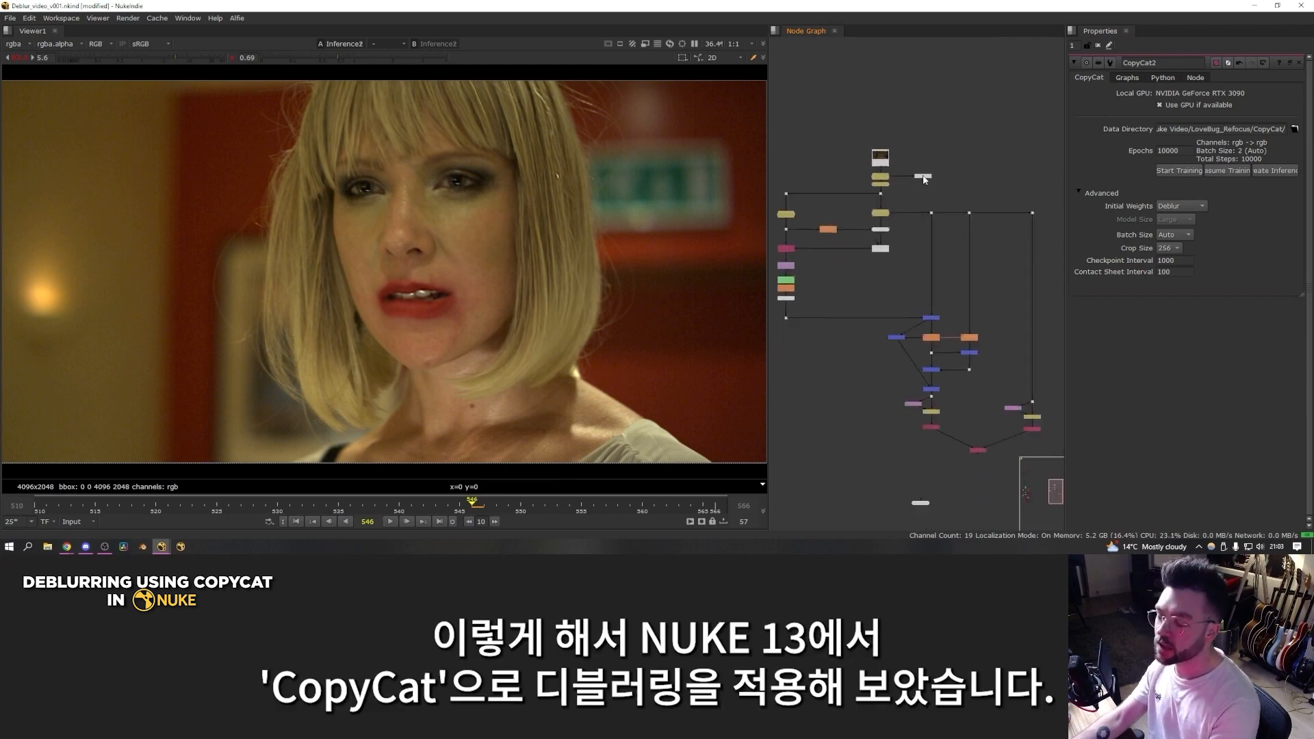
scroll(978, 307, up, 6)
middle_drag(1005, 299, 976, 287)
scroll(973, 305, down, 5)
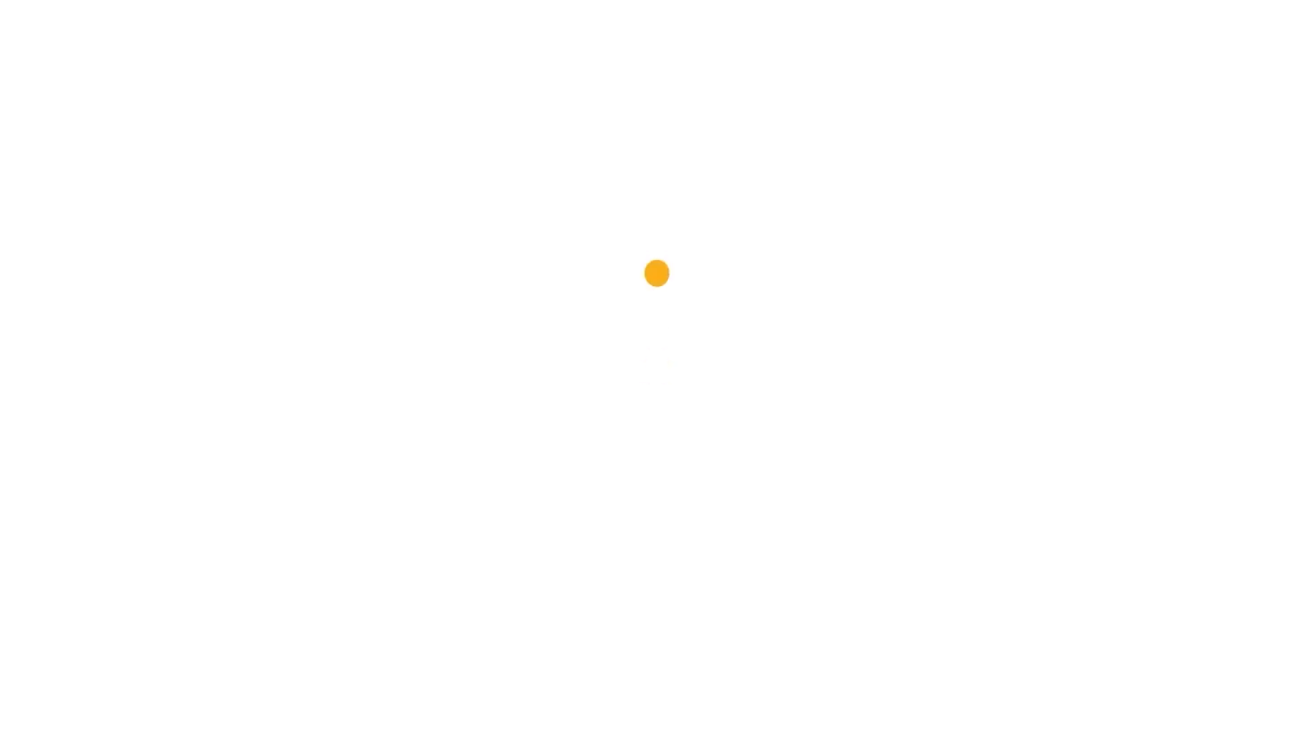